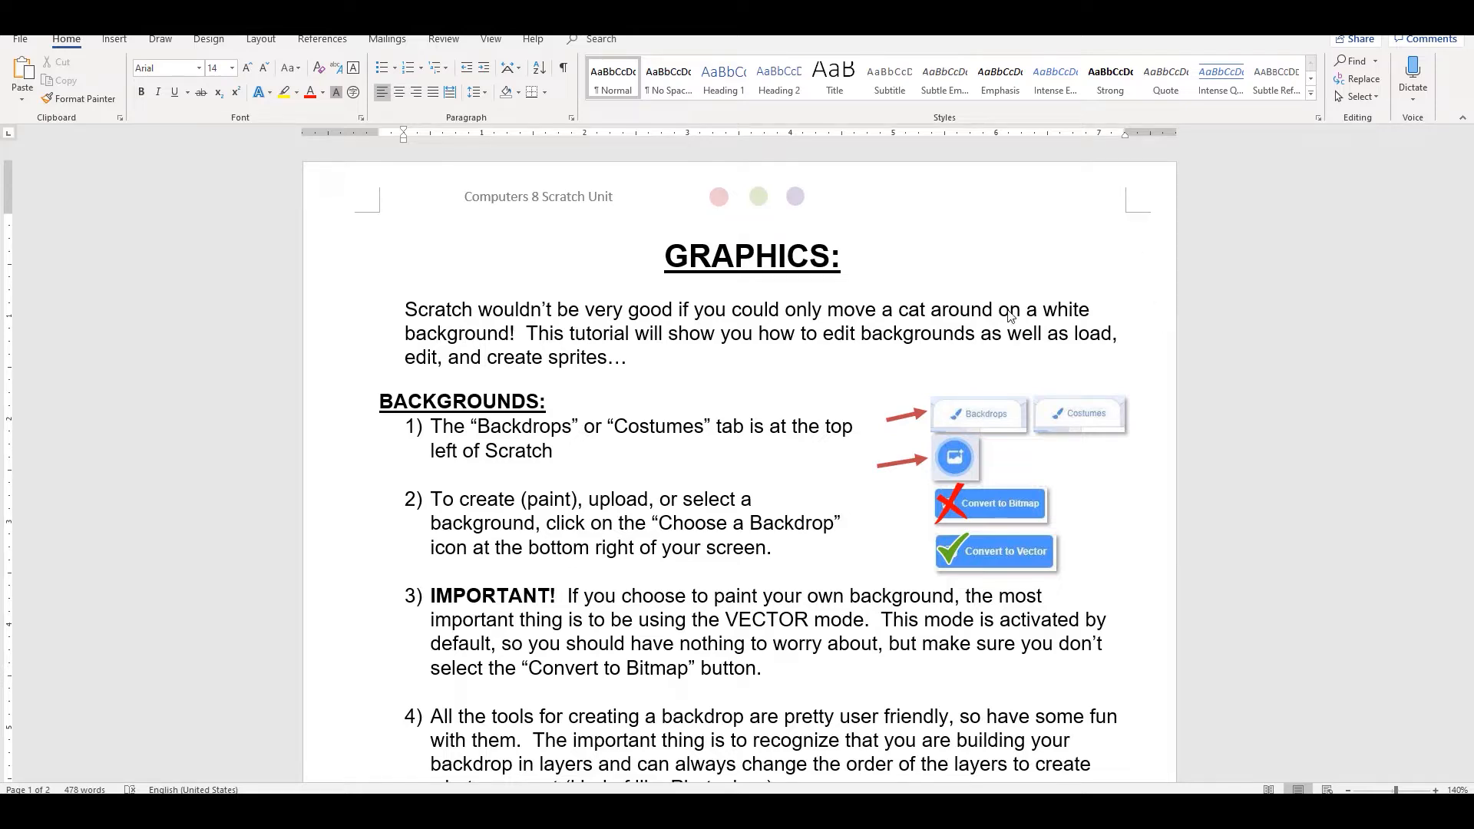
Step: Read through the Graphics handout from the Backgrounds instructions down to the Challenge #4 tasks
scroll(984, 316, "down", 2)
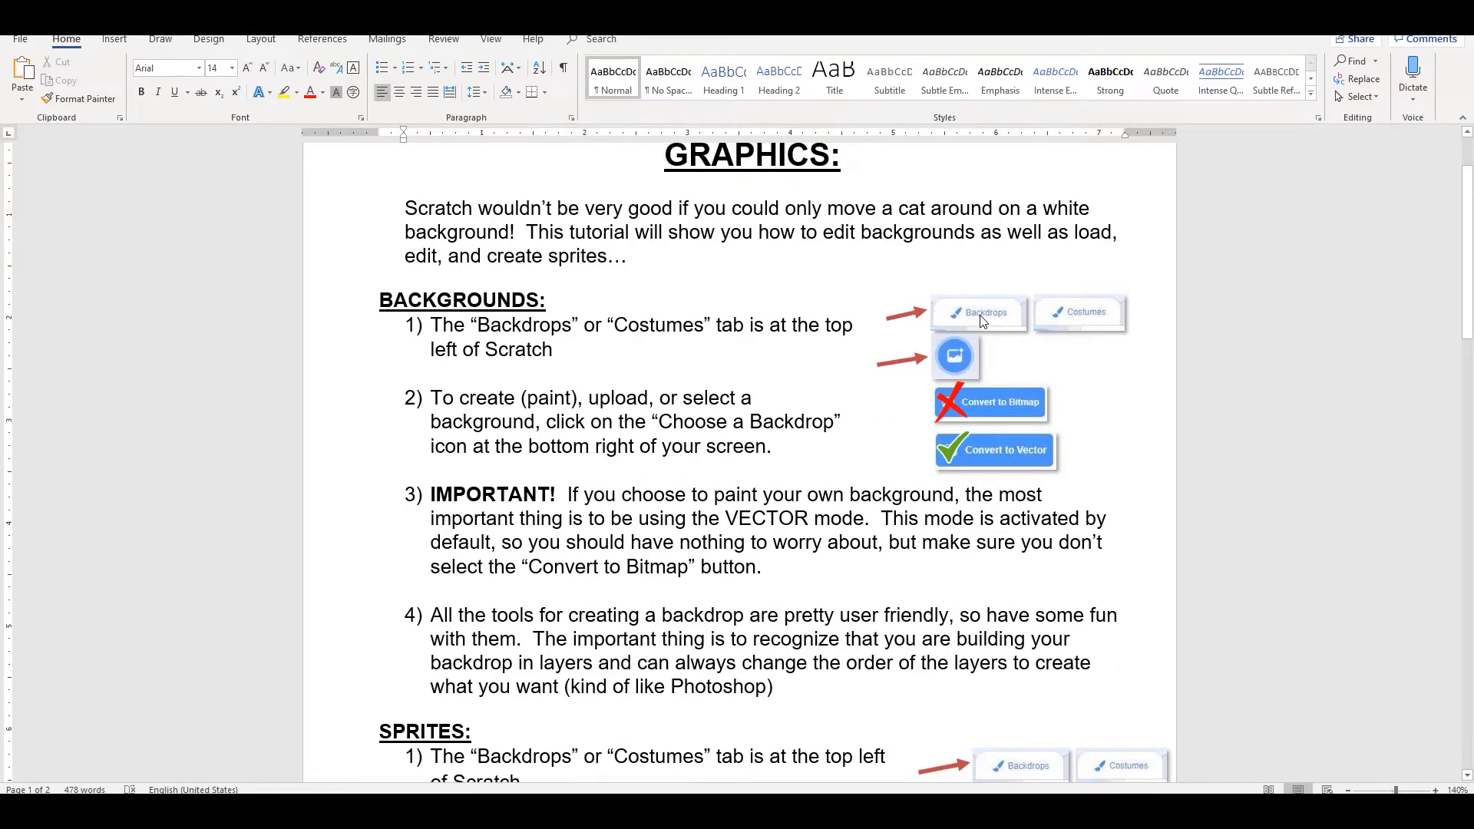
scroll(983, 321, "down", 2)
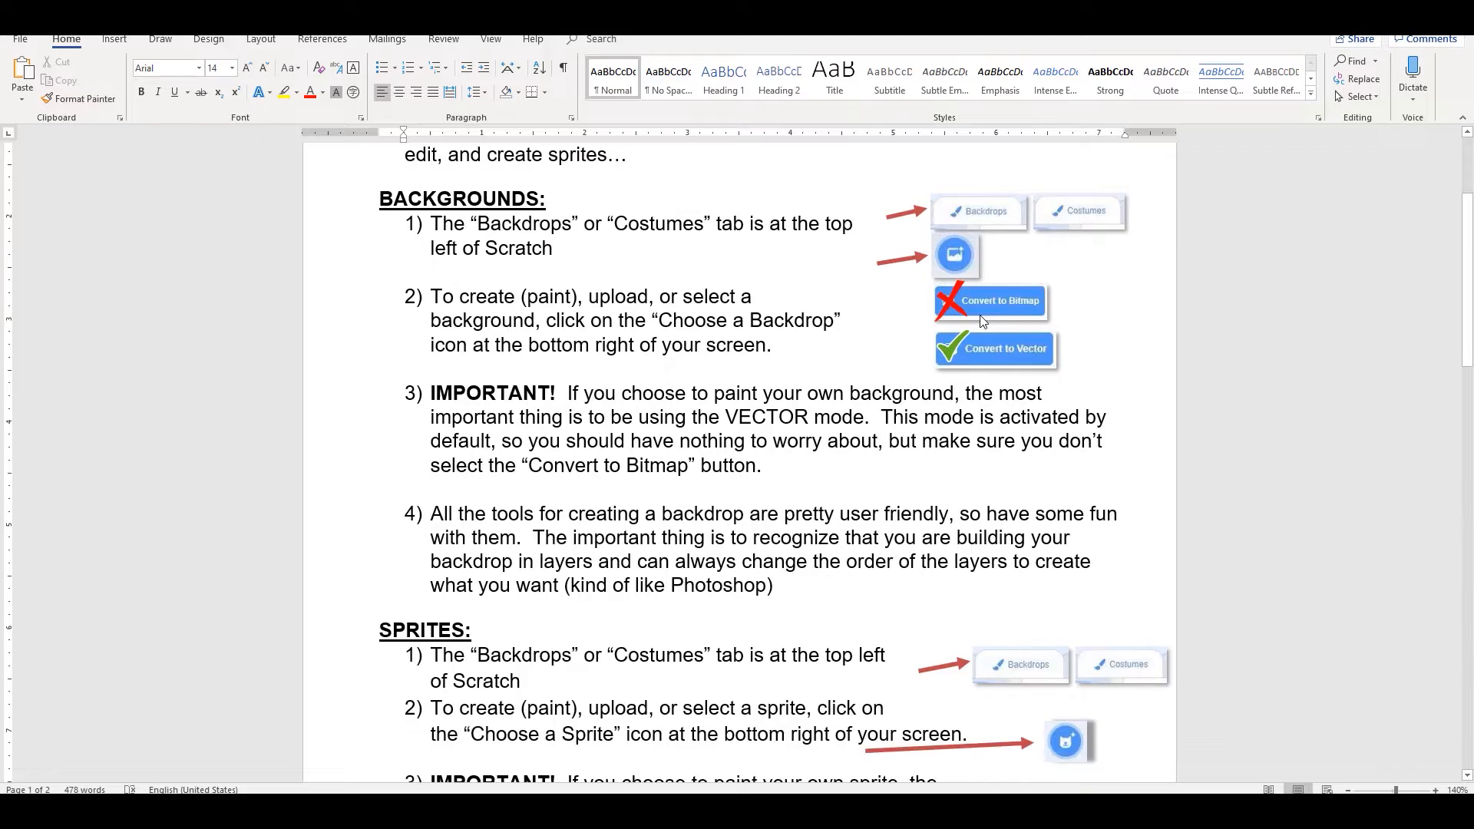
left_click(897, 468)
scroll(897, 461, "down", 6)
scroll(896, 467, "down", 8)
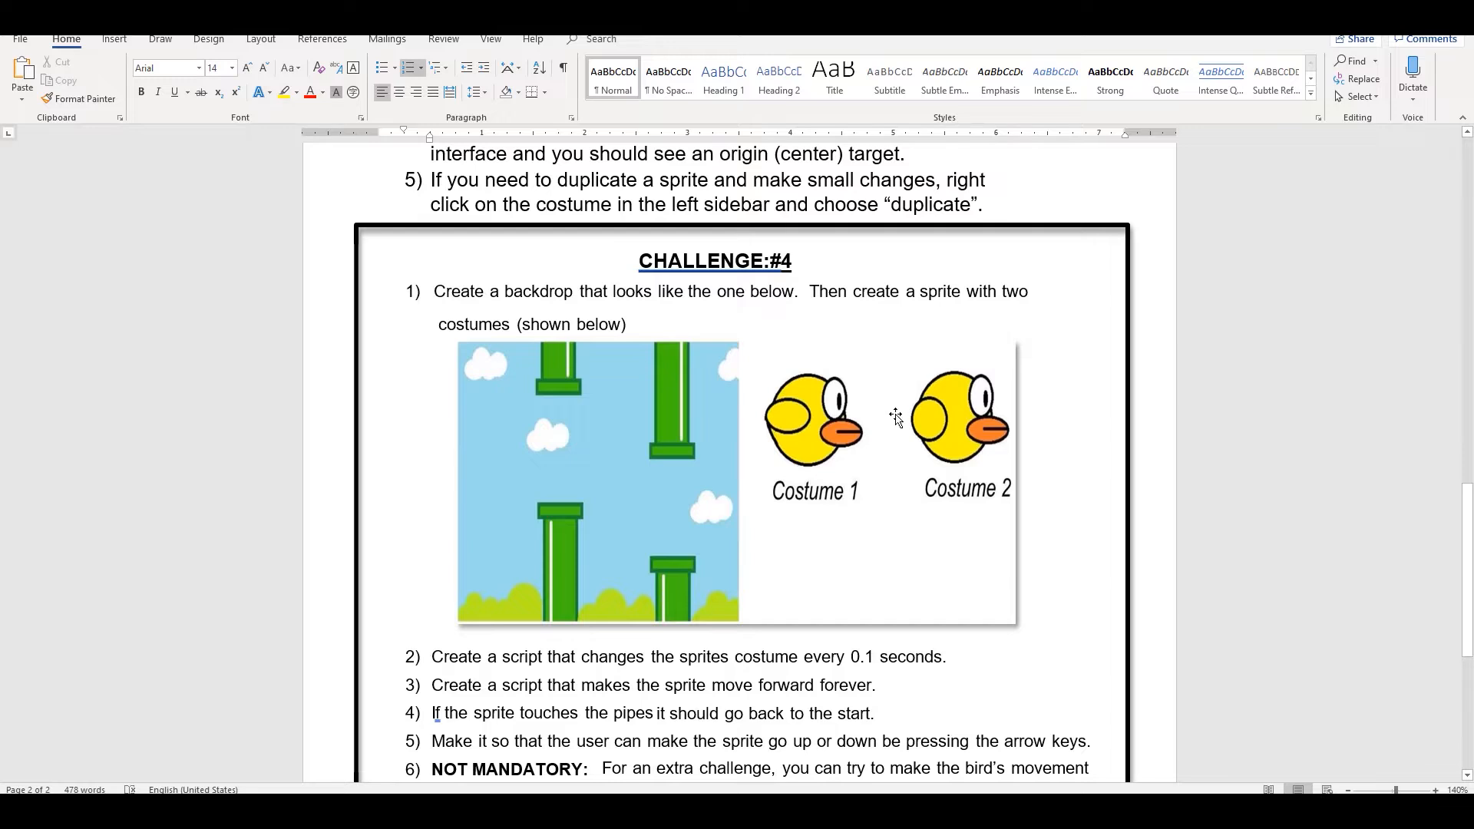
scroll(846, 437, "down", 1)
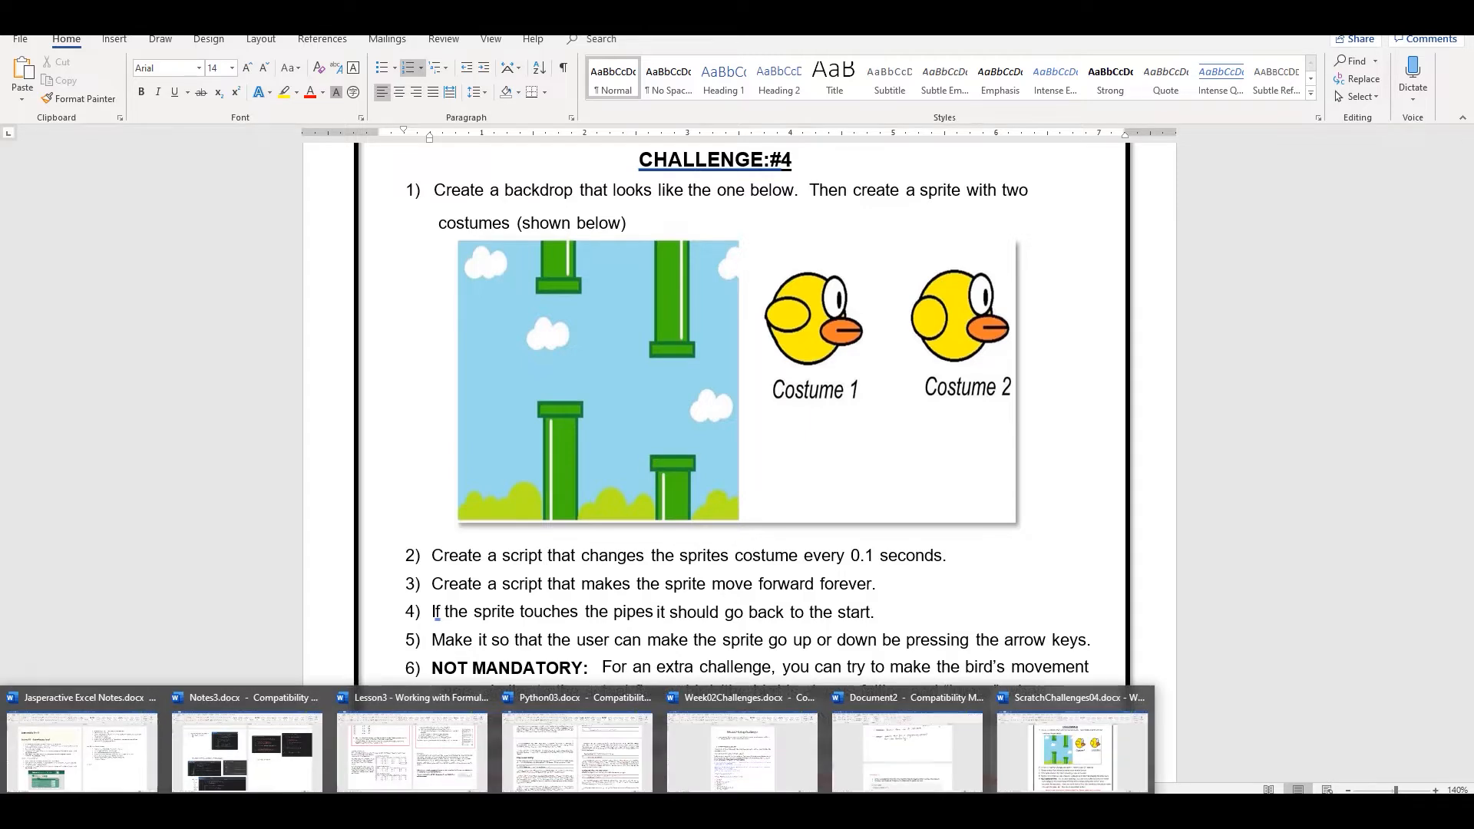
Step: Switch to the Scratch project in the browser and delete the backdrop with hills and clouds
mouse_move(733, 812)
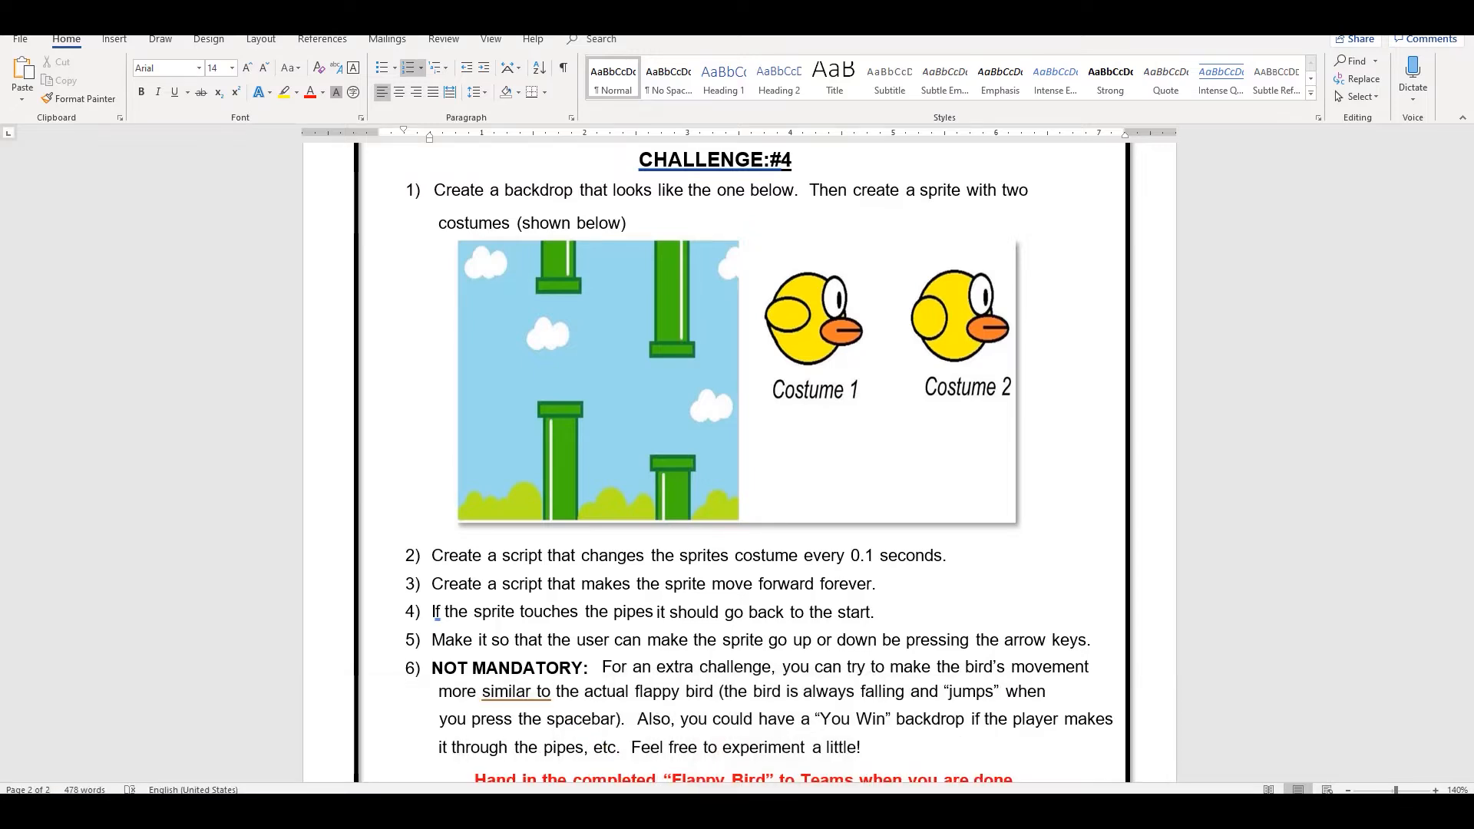
left_click(410, 782)
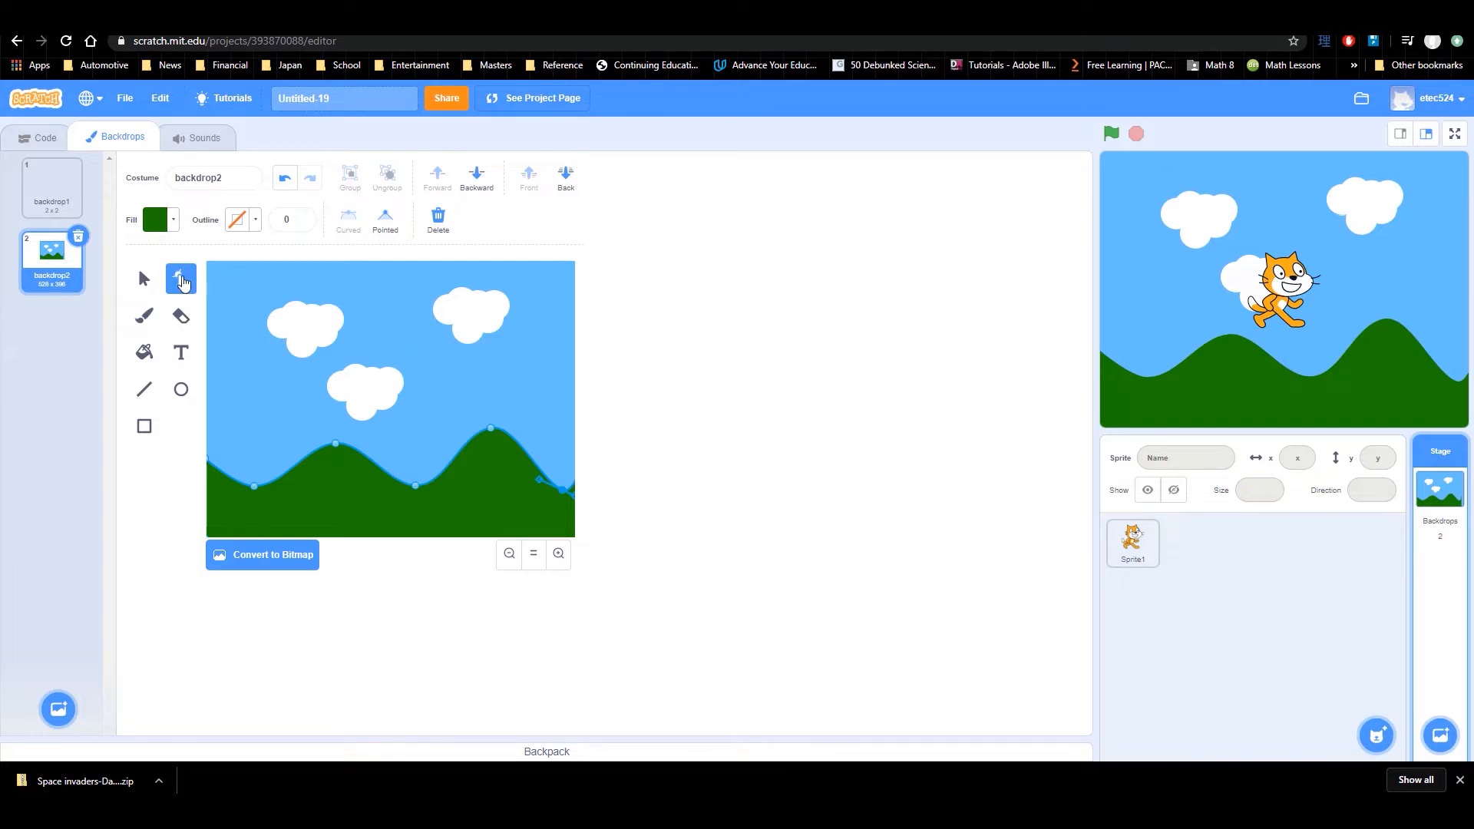
left_click(79, 236)
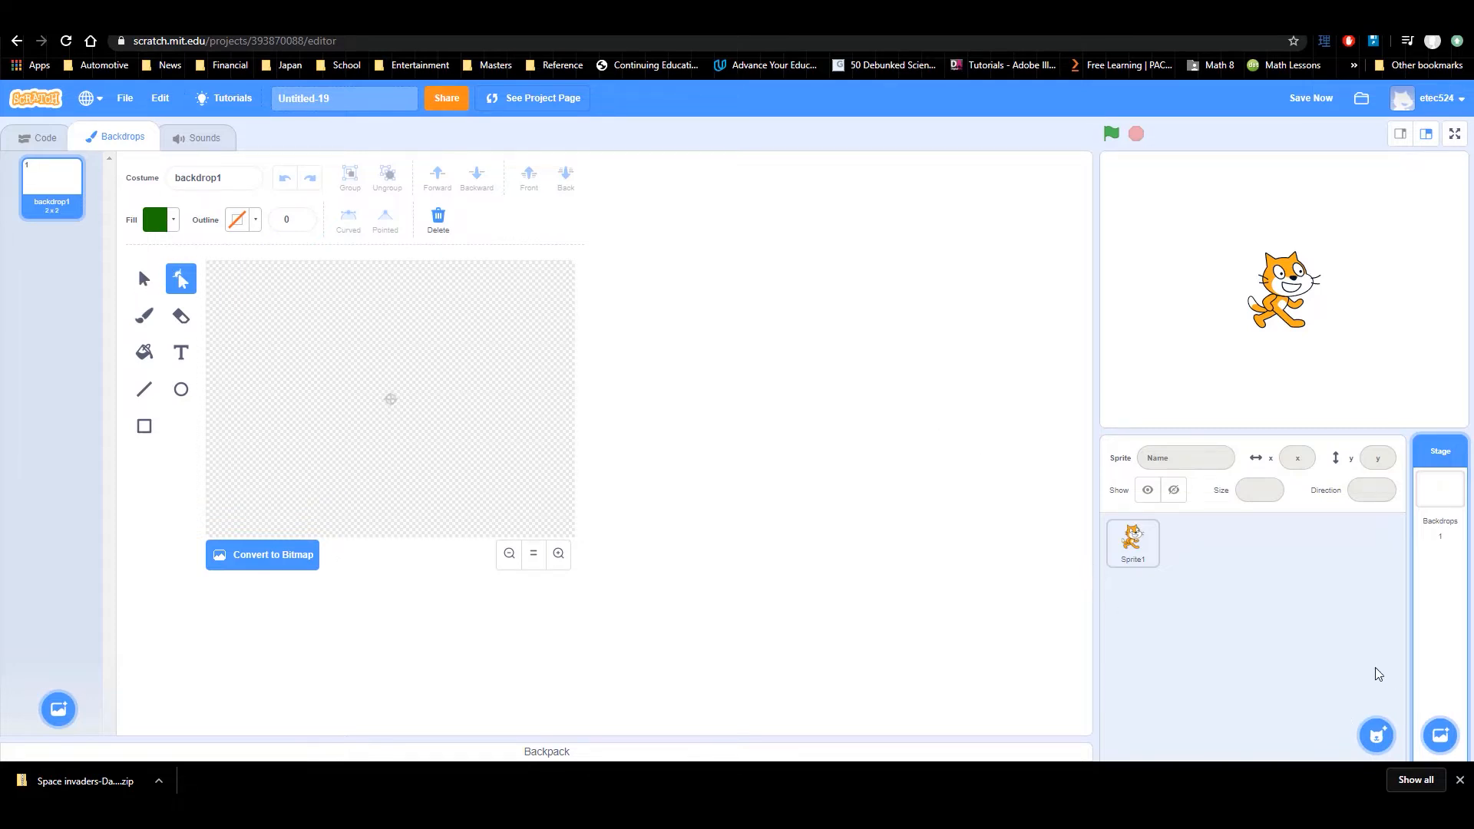
Step: Add a new blank backdrop to the stage with the Paint option
mouse_move(1380, 745)
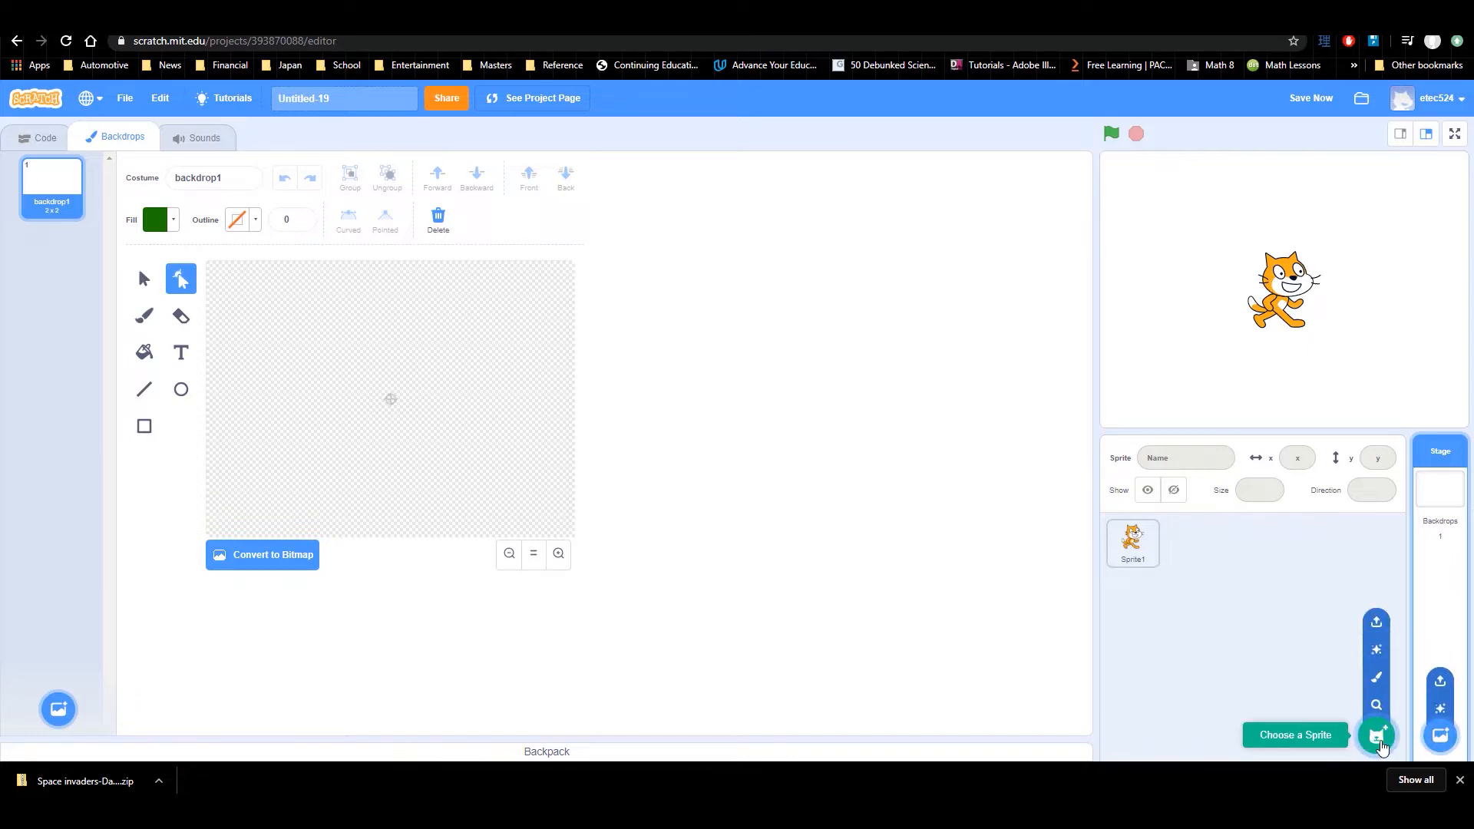
mouse_move(1442, 733)
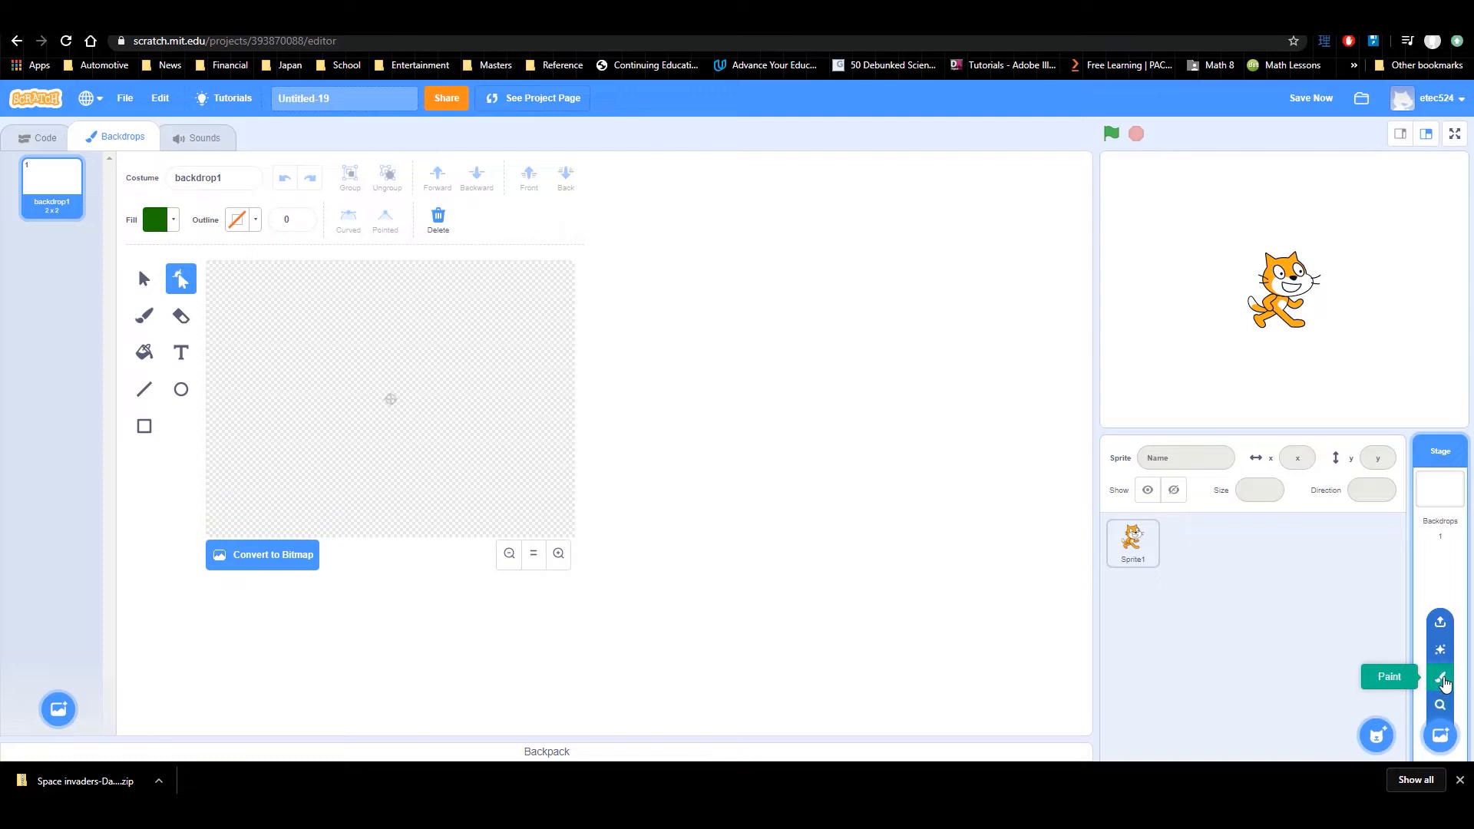
left_click(1443, 679)
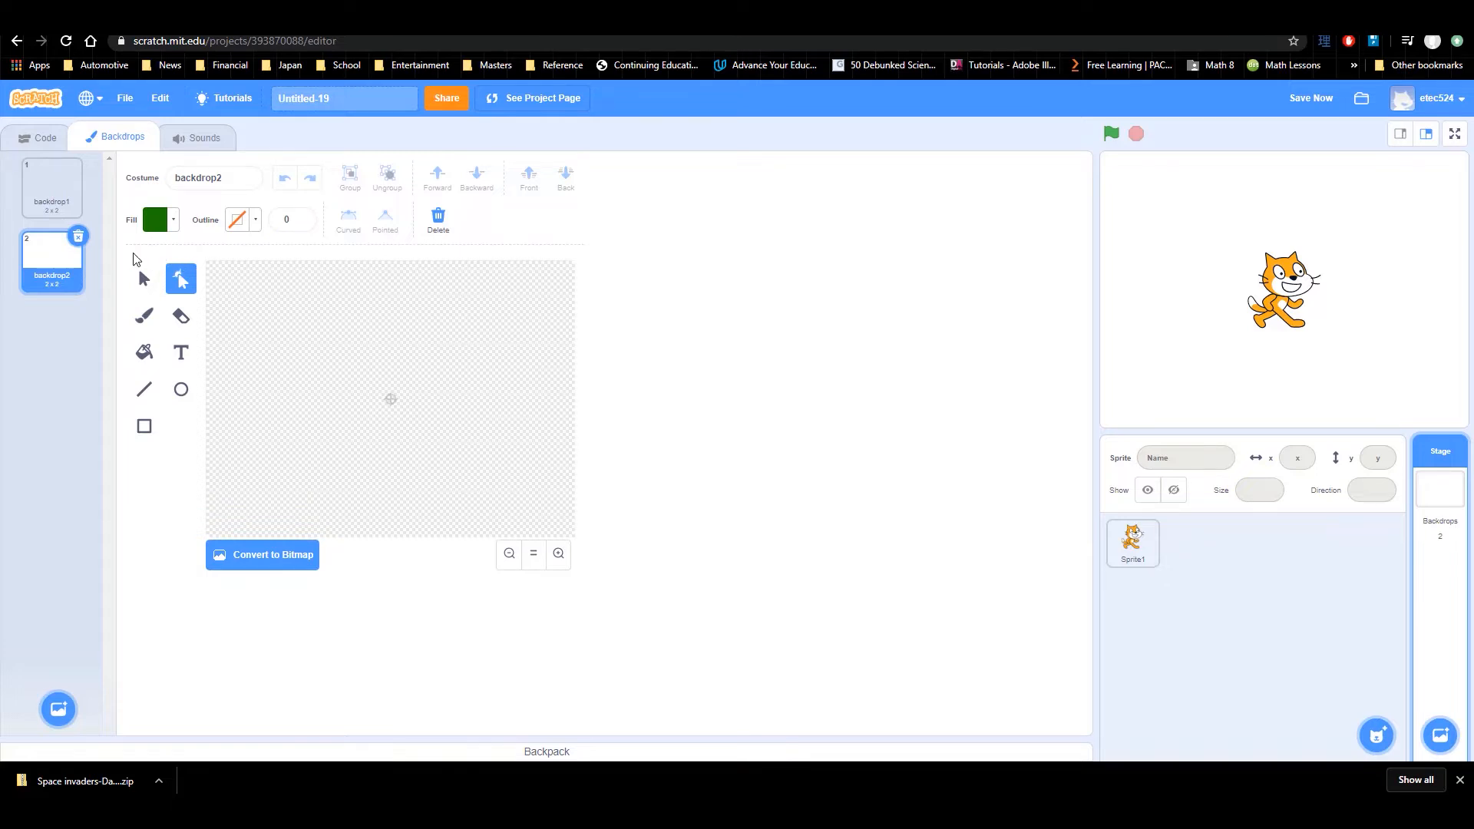
Step: Set the fill to a sky blue with color 54, saturation 77 and brightness 85
left_click(174, 223)
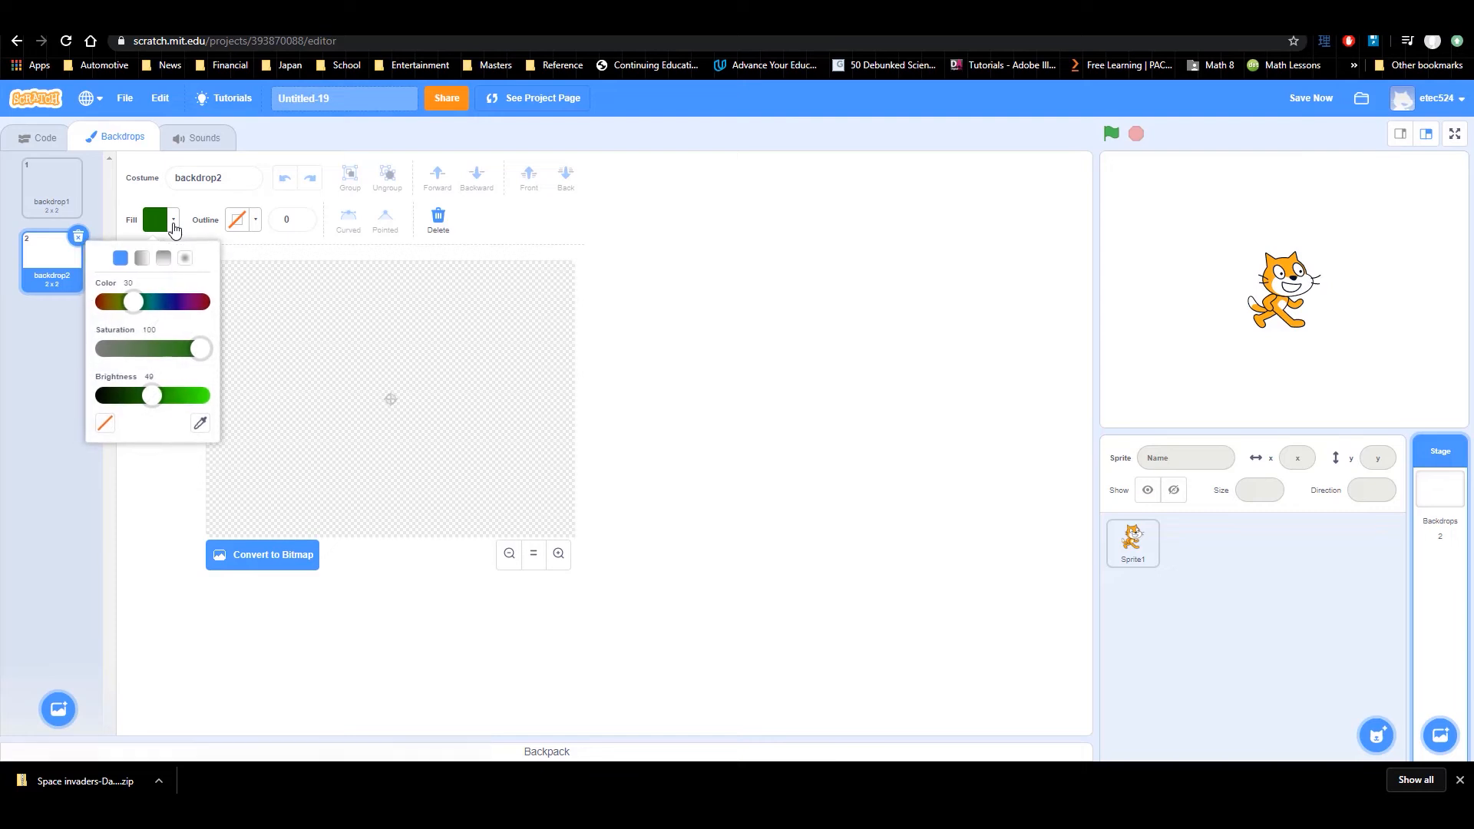
left_click_drag(134, 302, 152, 304)
left_click_drag(150, 397, 195, 400)
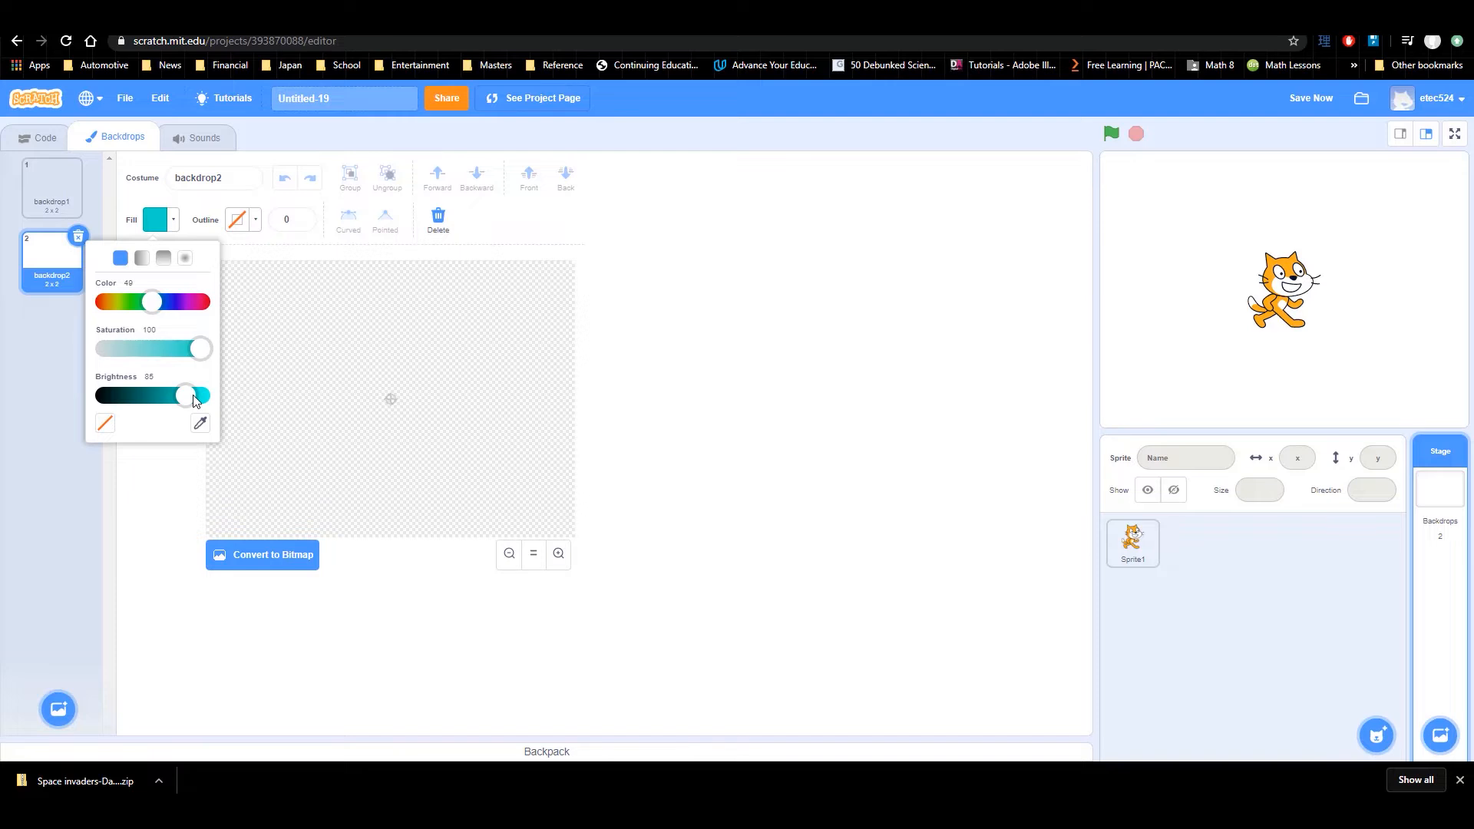
left_click_drag(154, 305, 178, 350)
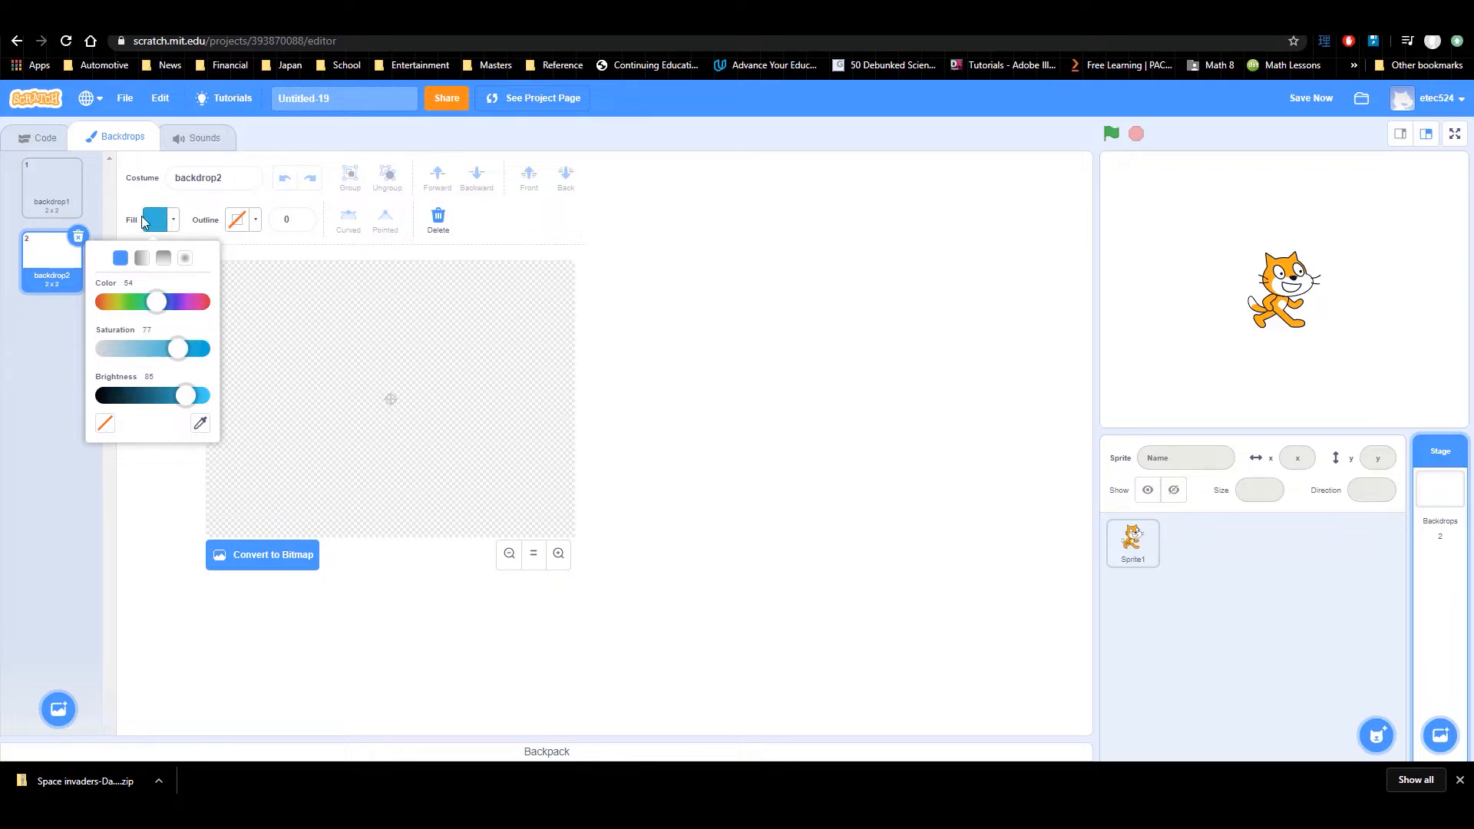
left_click(289, 257)
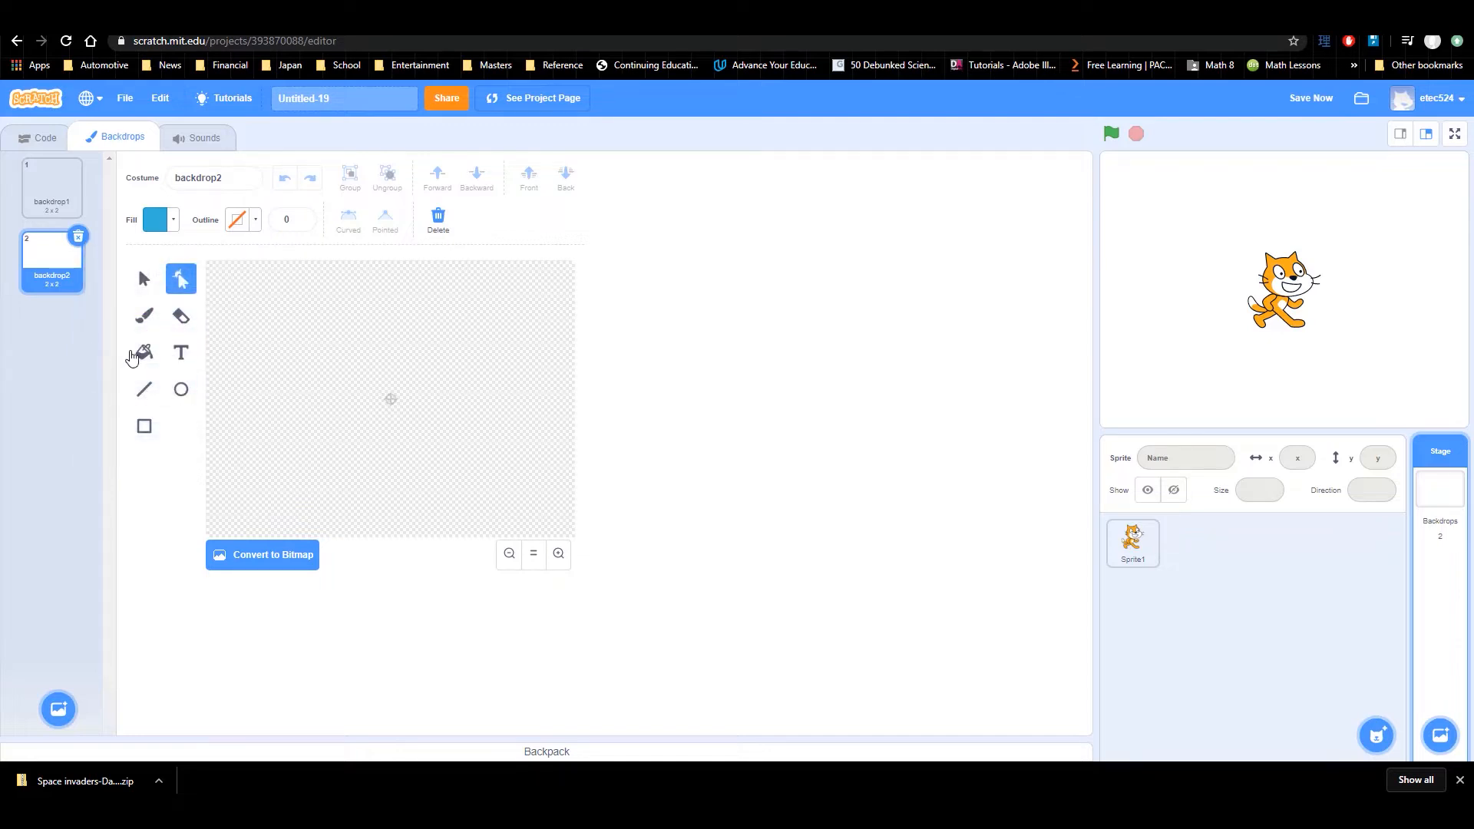
Step: Draw a blue rectangle without outline and stretch its upper-left corner so that it covers the whole backdrop canvas
left_click(145, 354)
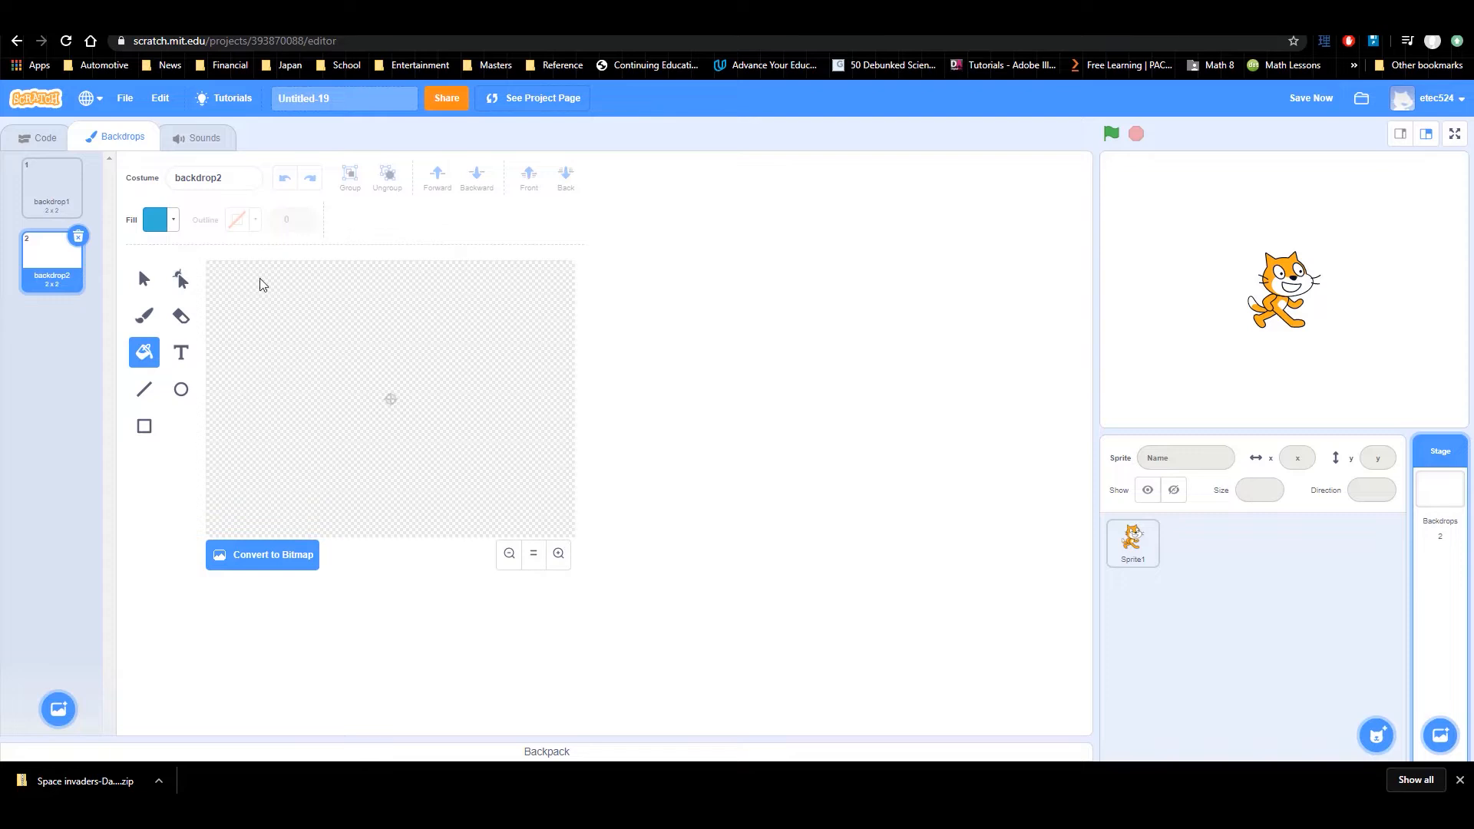
left_click(144, 426)
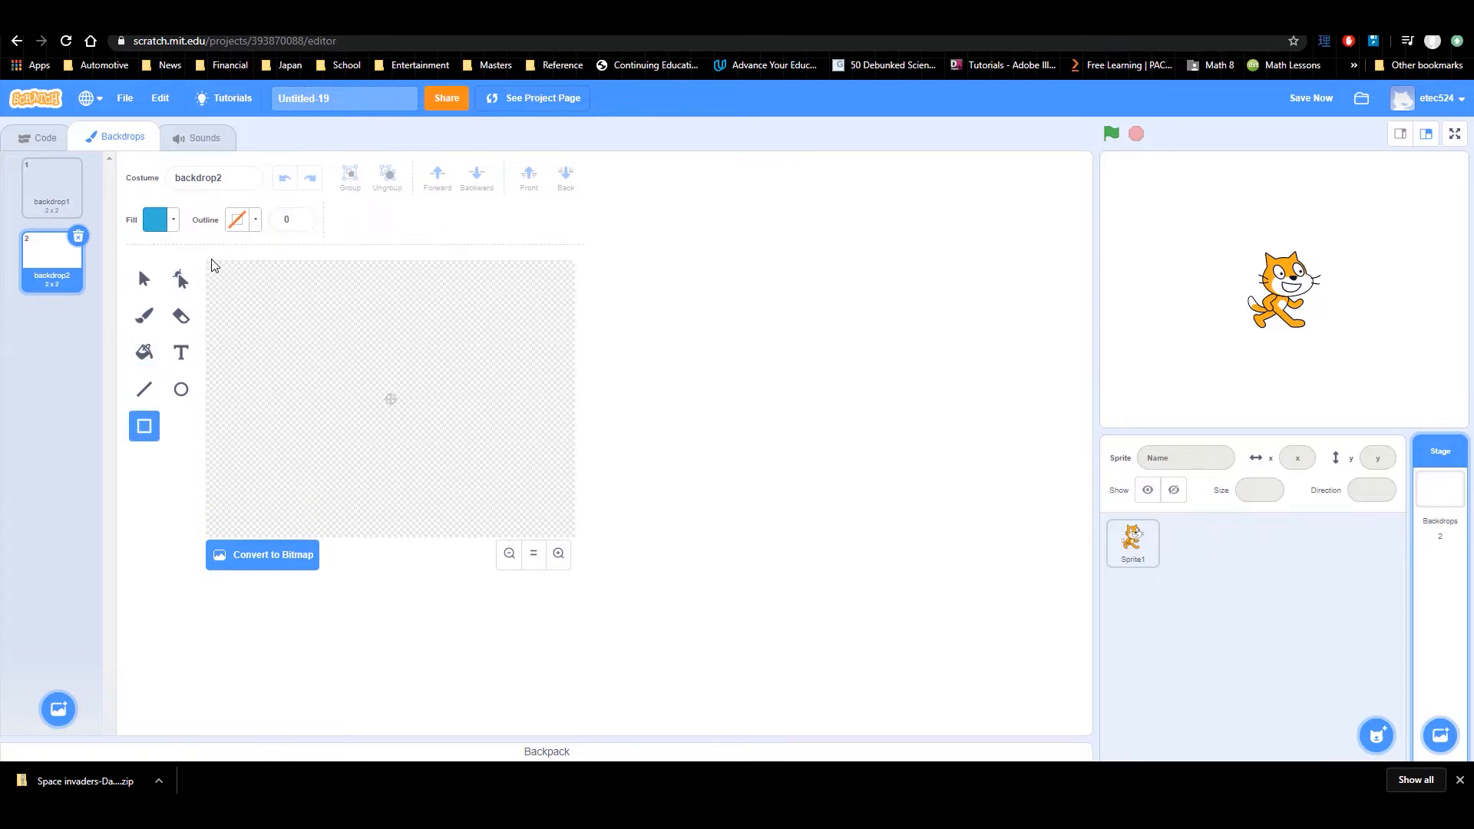
mouse_move(212, 263)
left_mouse_down()
mouse_move(316, 362)
mouse_move(553, 493)
mouse_move(603, 567)
left_mouse_up()
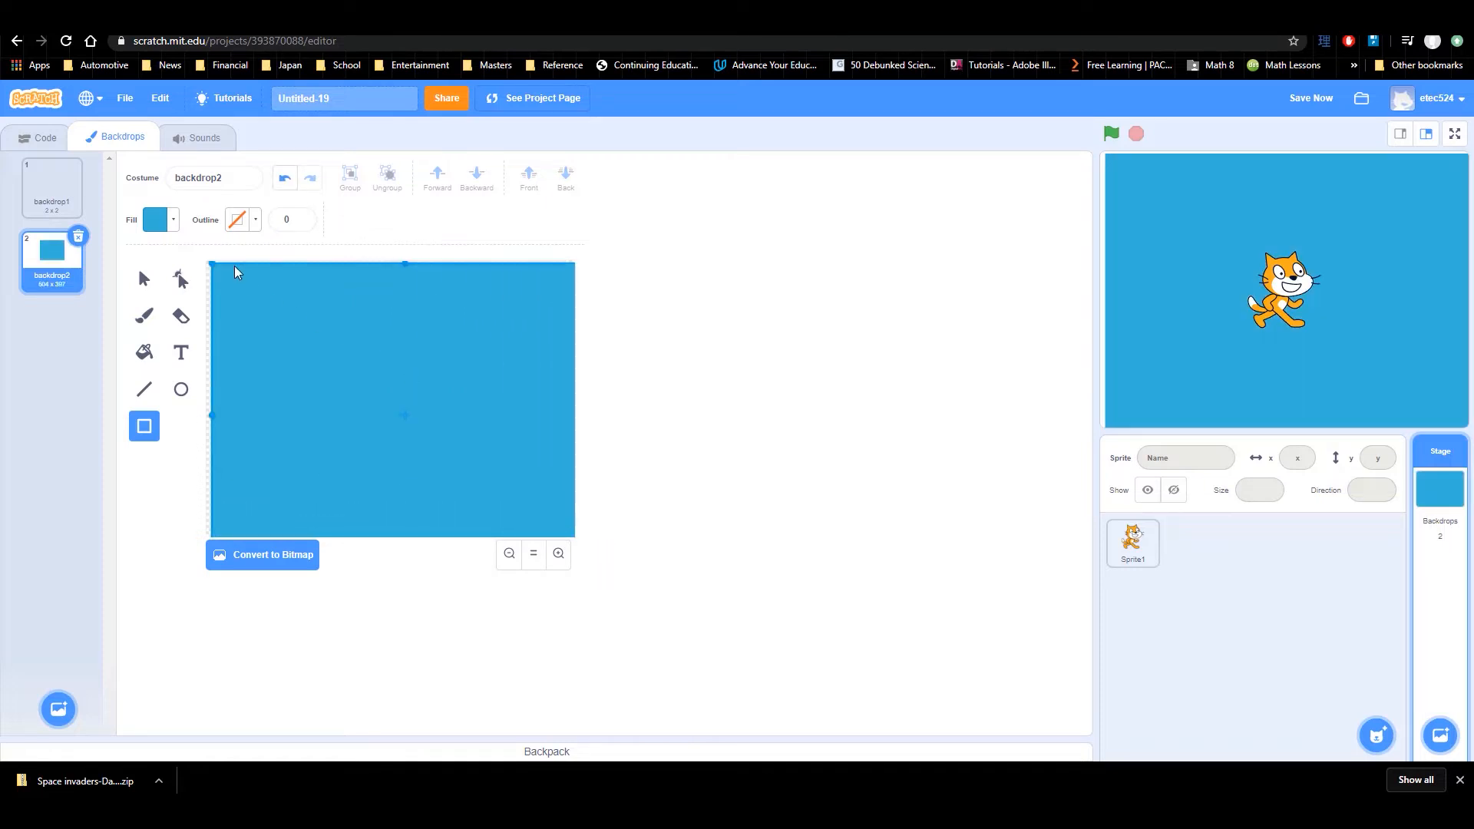
left_click_drag(212, 264, 202, 259)
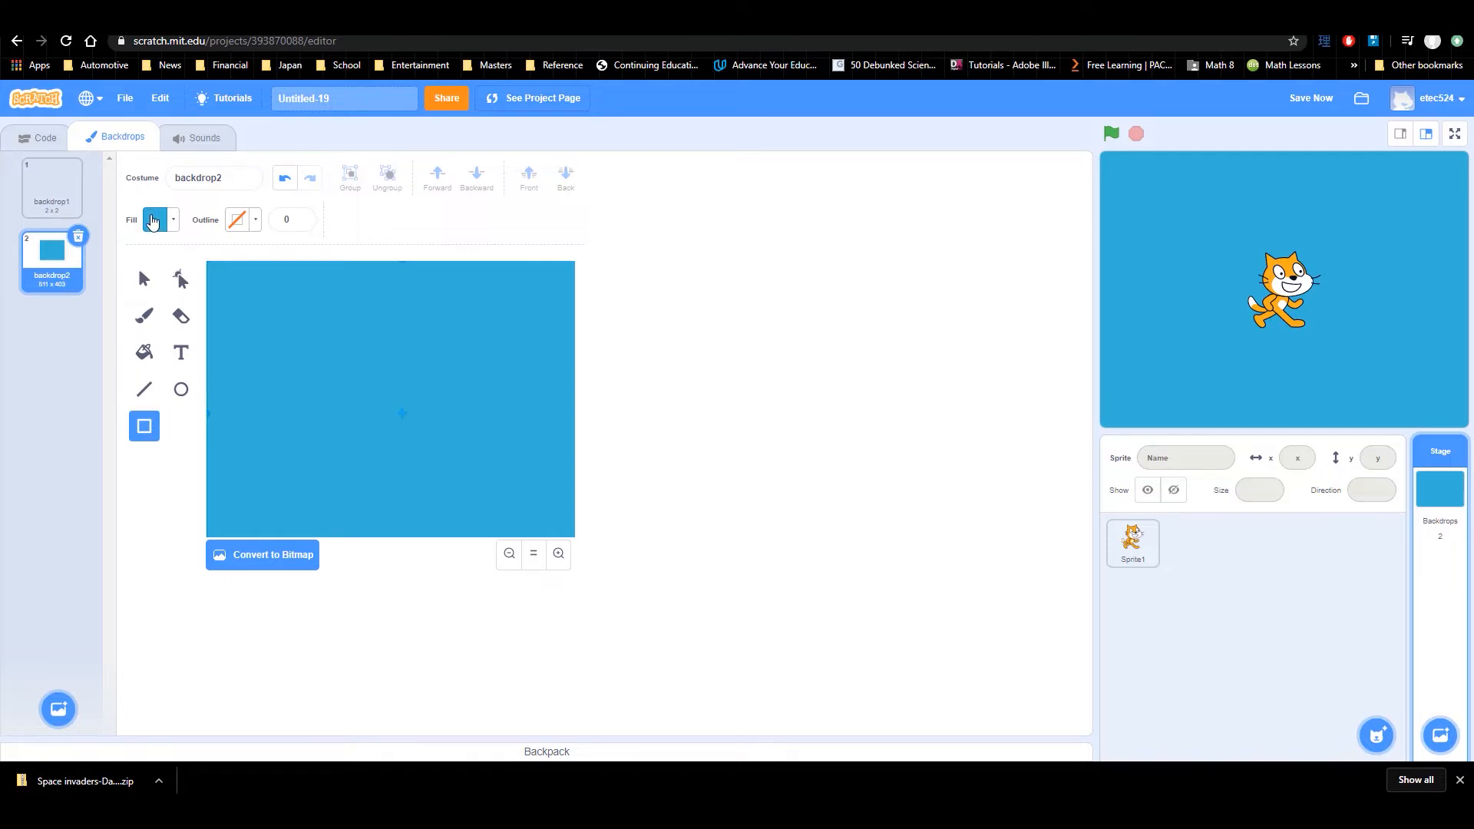
Step: Recolor the sky rectangle to a deeper blue with color 57, saturation 76 and brightness 85
left_click(152, 222)
mouse_move(158, 274)
left_mouse_down()
mouse_move(143, 276)
mouse_move(157, 278)
left_mouse_up()
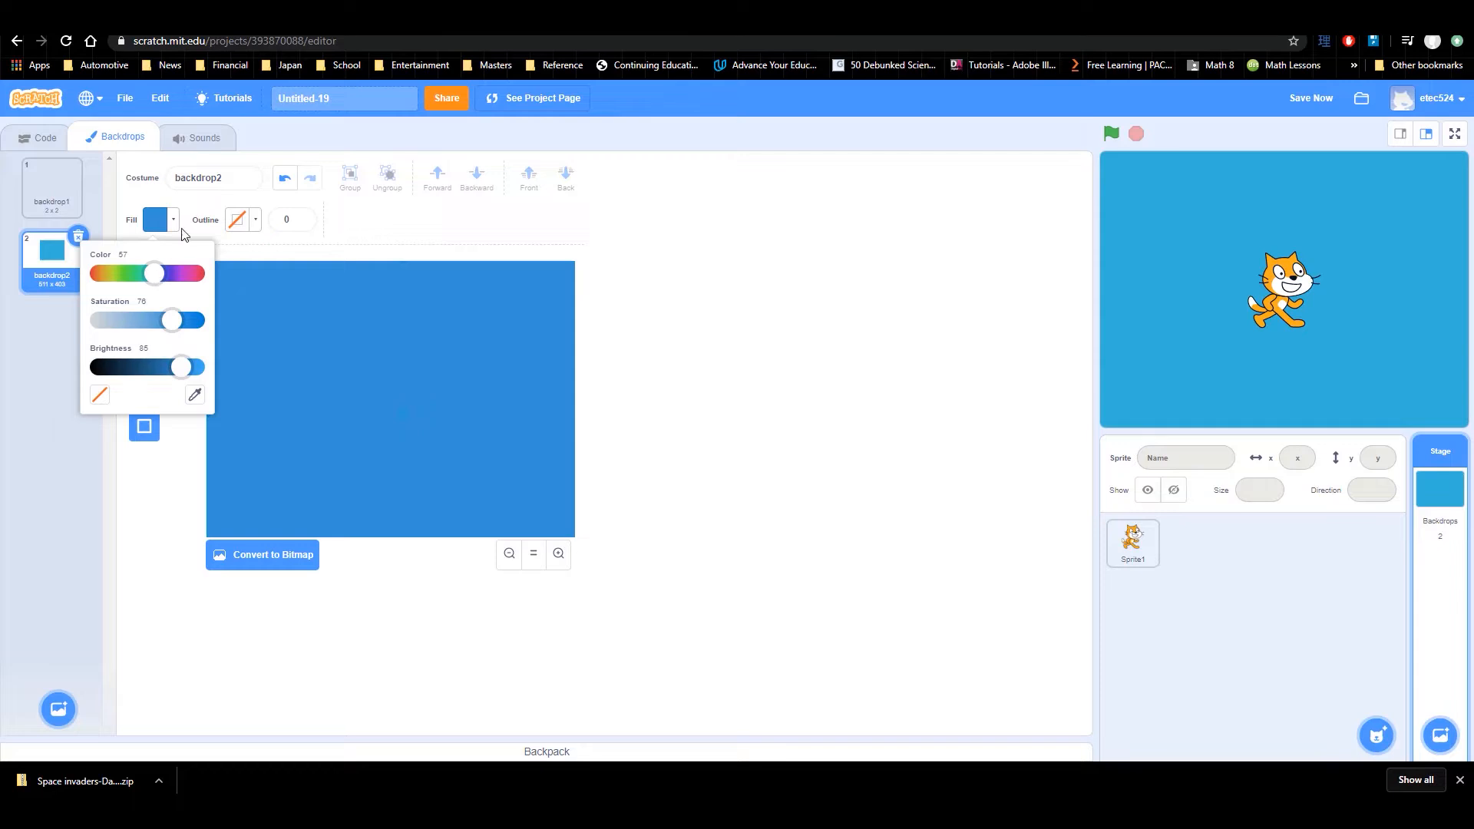
left_click(194, 213)
mouse_move(215, 440)
left_mouse_down()
mouse_move(253, 455)
mouse_move(224, 415)
mouse_move(189, 407)
mouse_move(201, 442)
left_mouse_up()
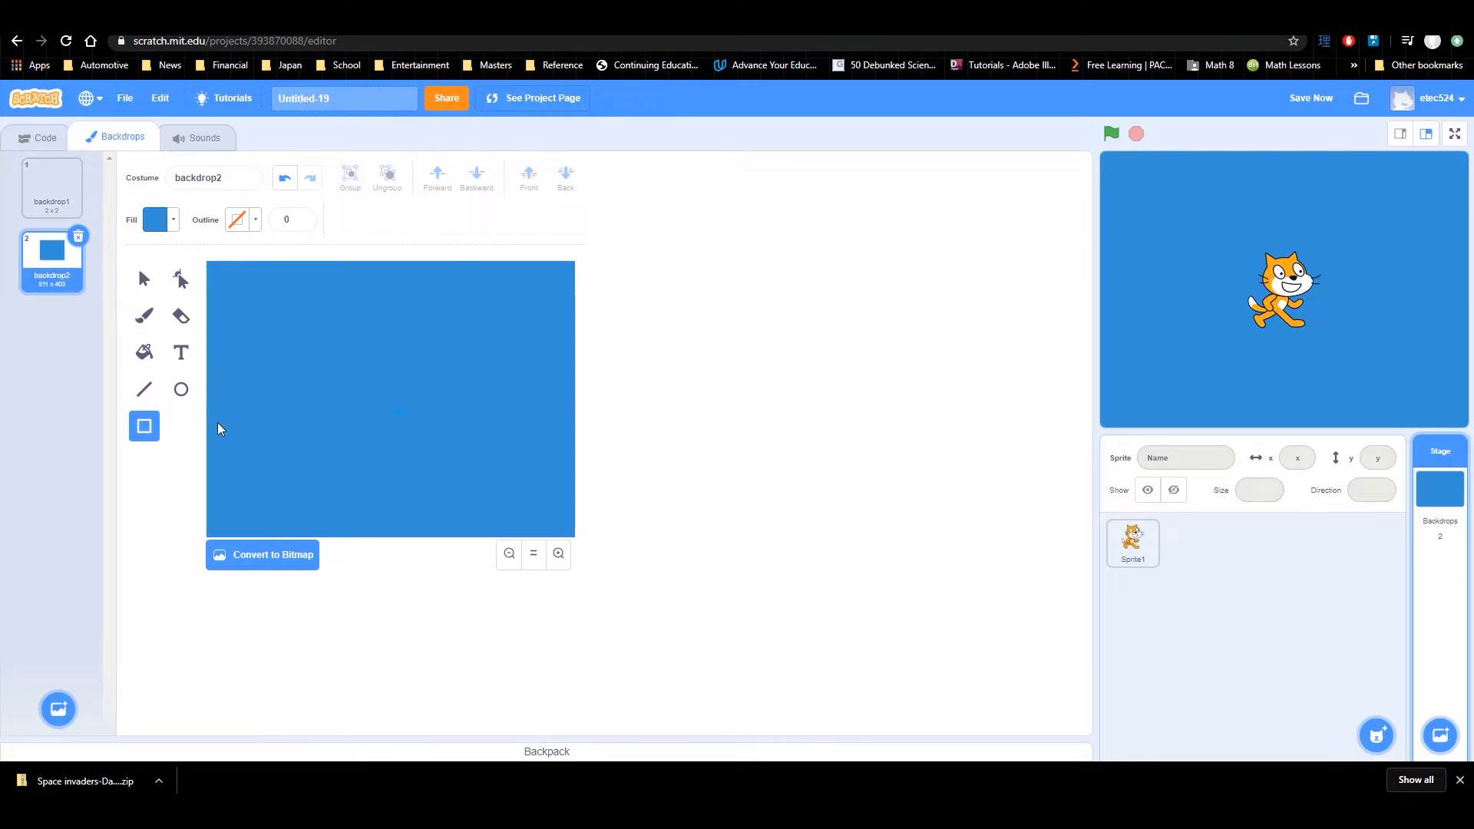
mouse_move(220, 425)
left_mouse_down()
mouse_move(247, 424)
mouse_move(220, 411)
left_mouse_up()
key("s")
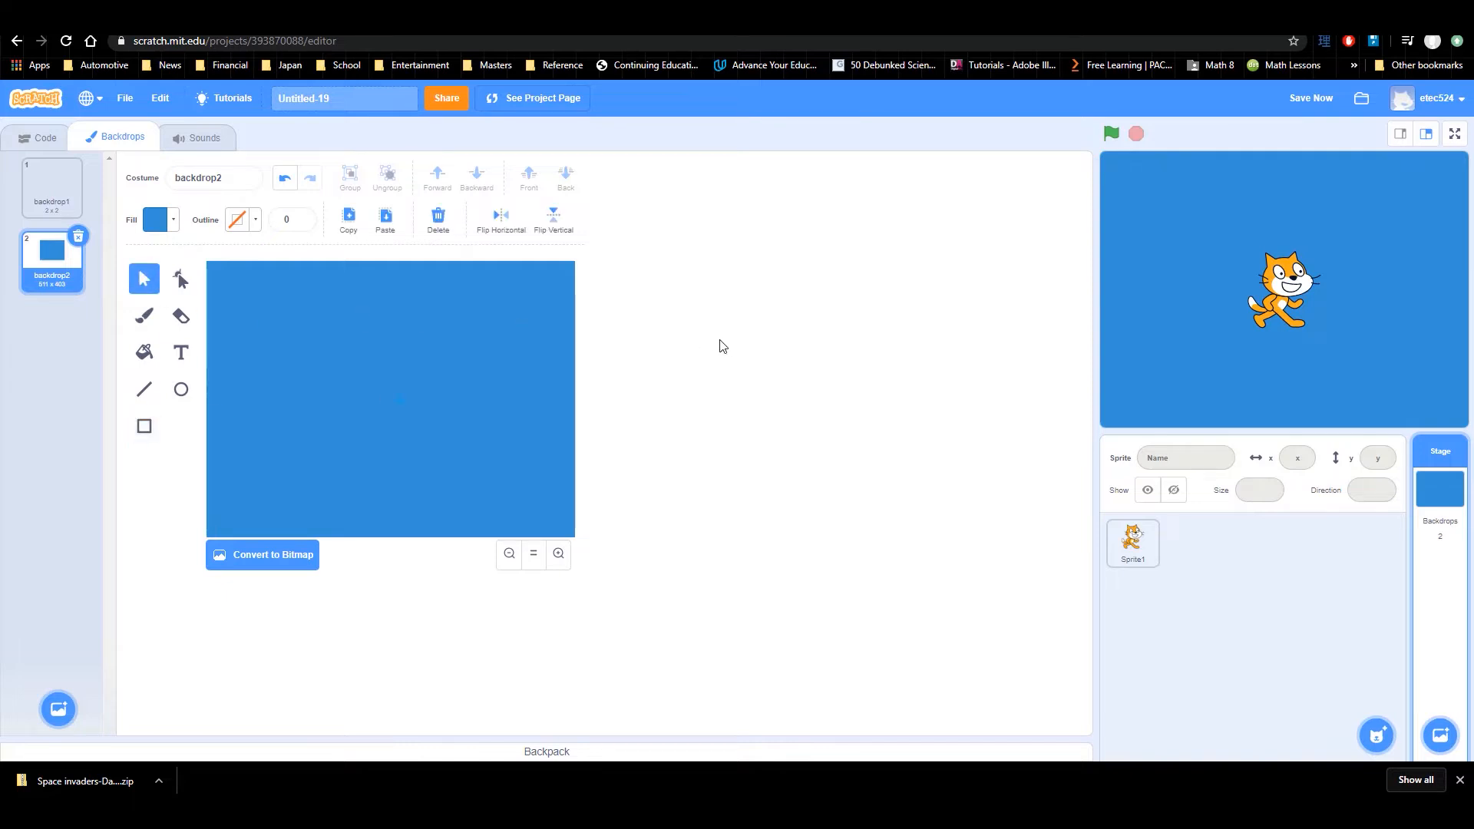
Step: Draw a second rectangle across the full canvas width and lower its upper edge to cover about the bottom third
left_click(144, 427)
left_click_drag(285, 459, 207, 408)
left_click_drag(285, 458, 593, 526)
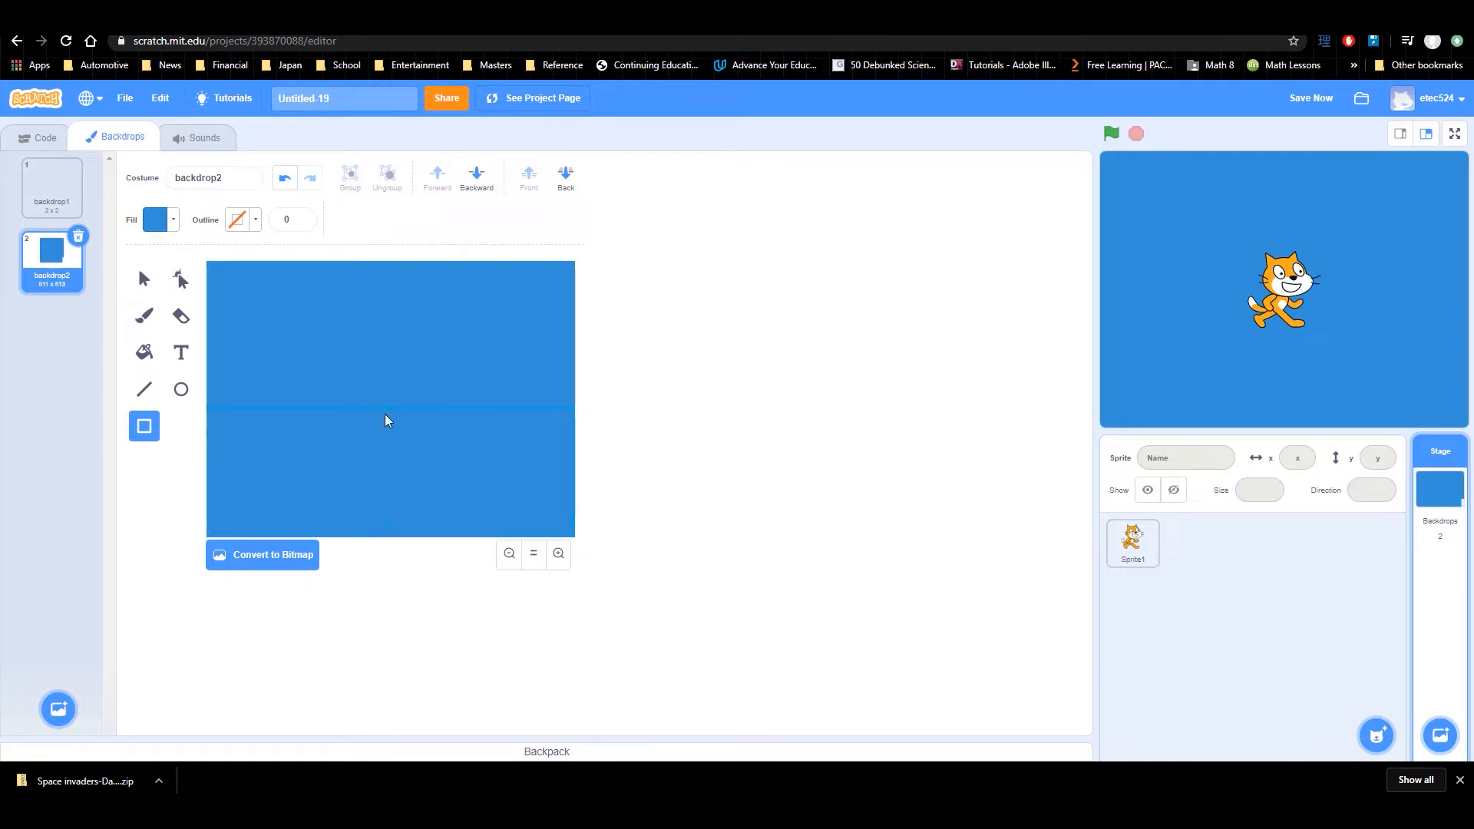
left_click_drag(388, 420, 387, 457)
Step: Fill the ground rectangle with green using color 33, saturation 60 and brightness 63
left_click(169, 221)
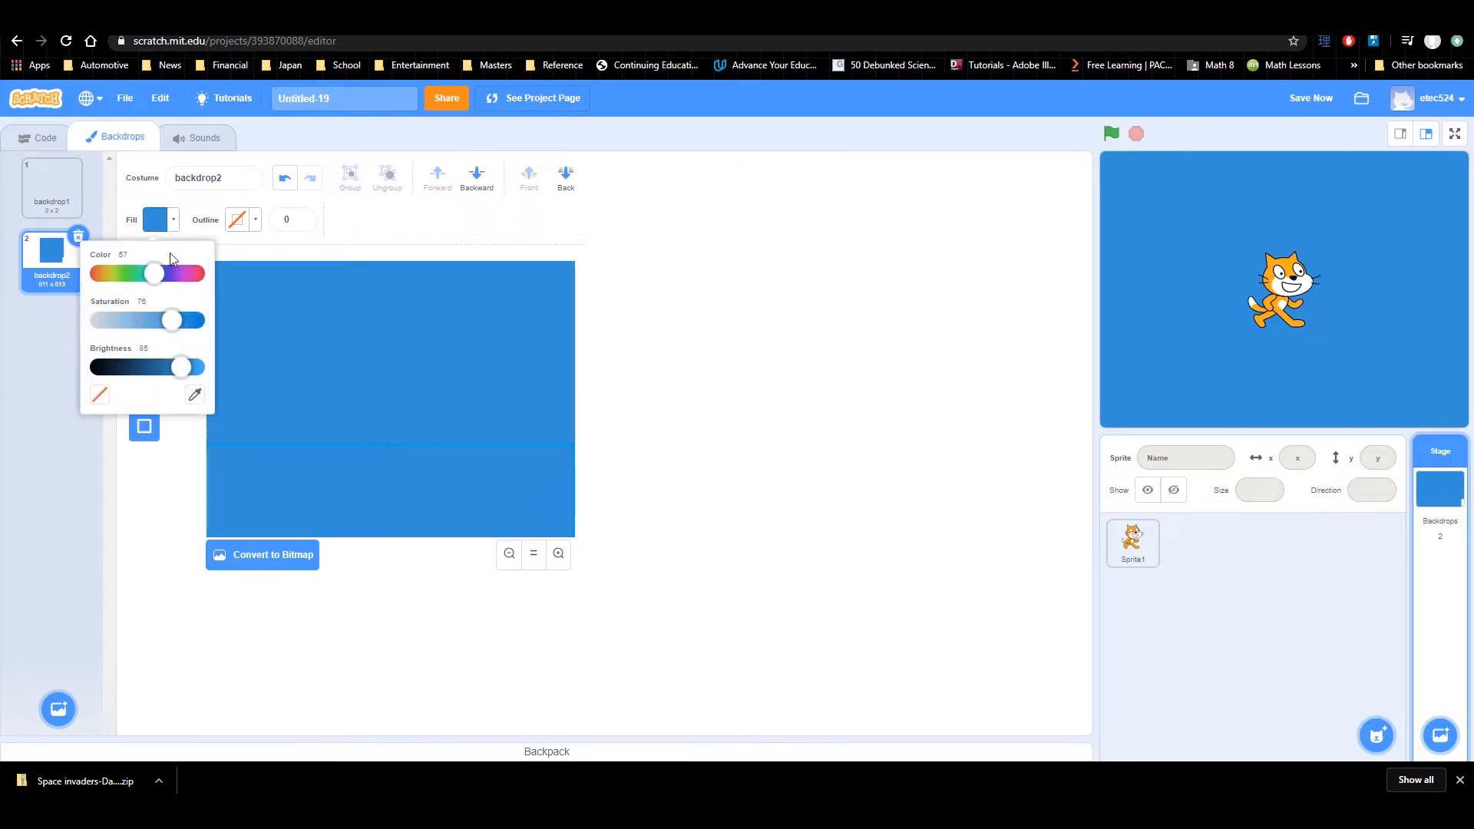
left_click_drag(159, 277, 162, 368)
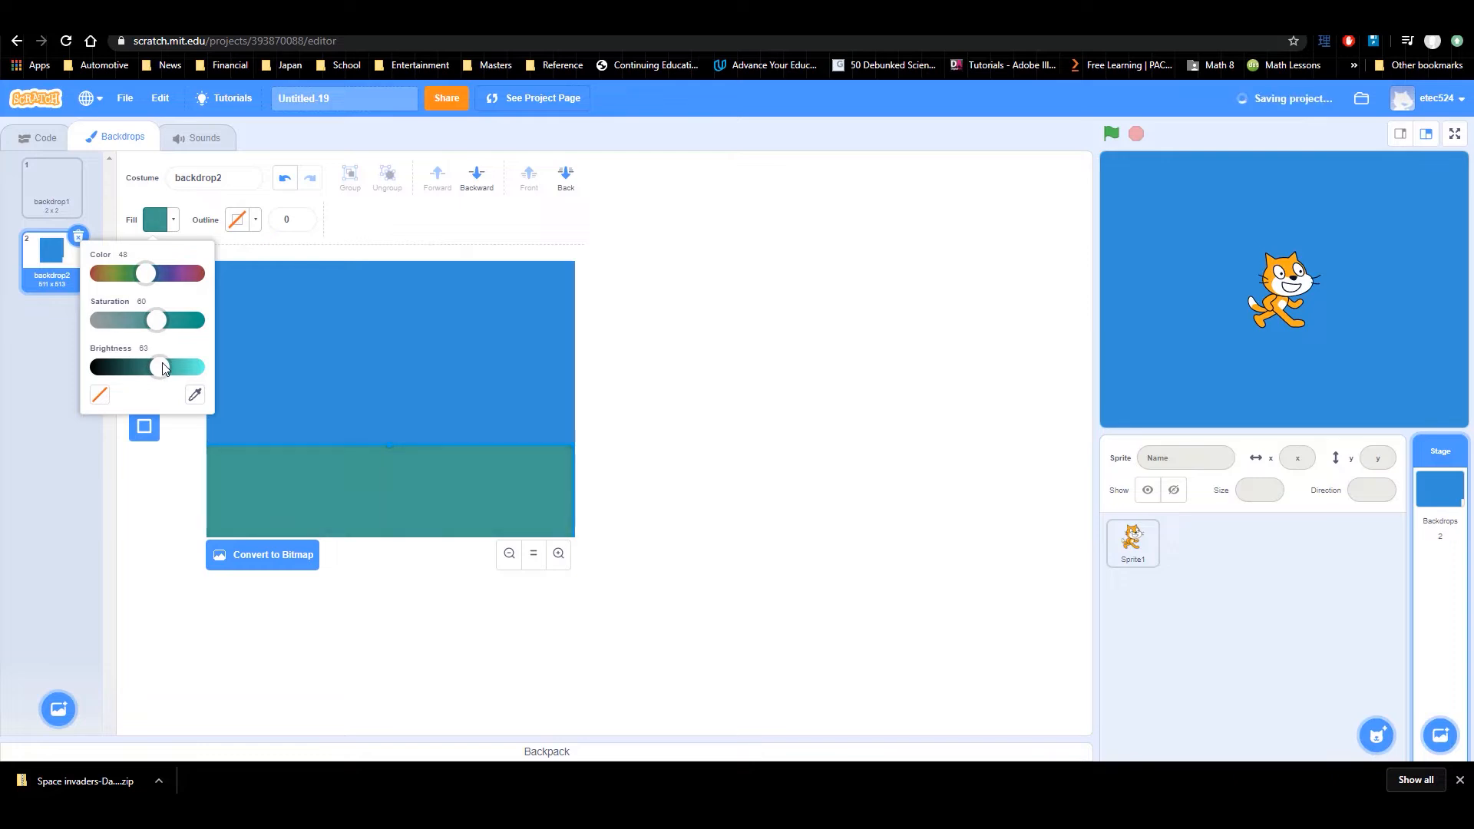
left_click_drag(158, 280, 133, 276)
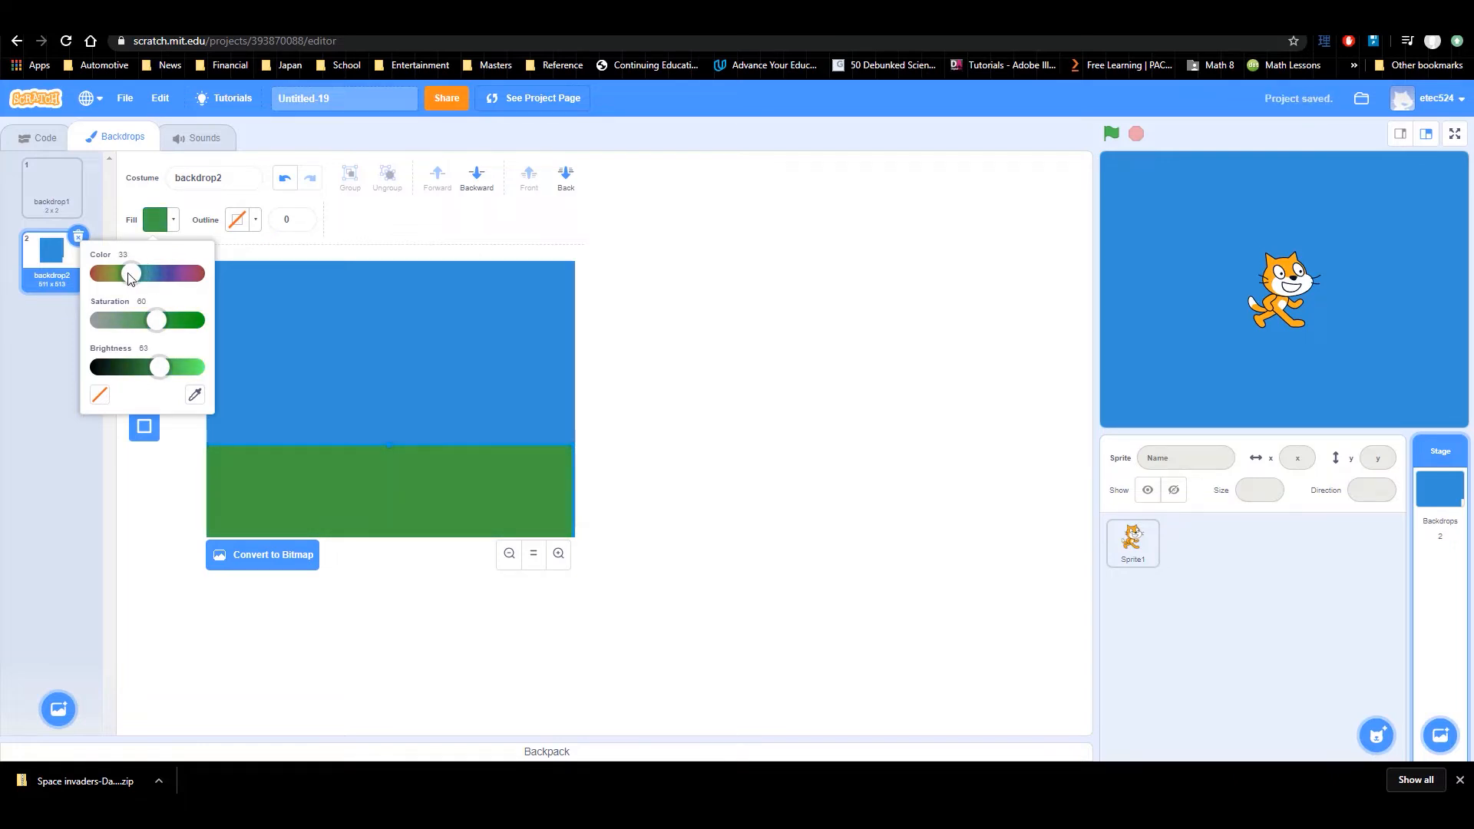
left_click(421, 224)
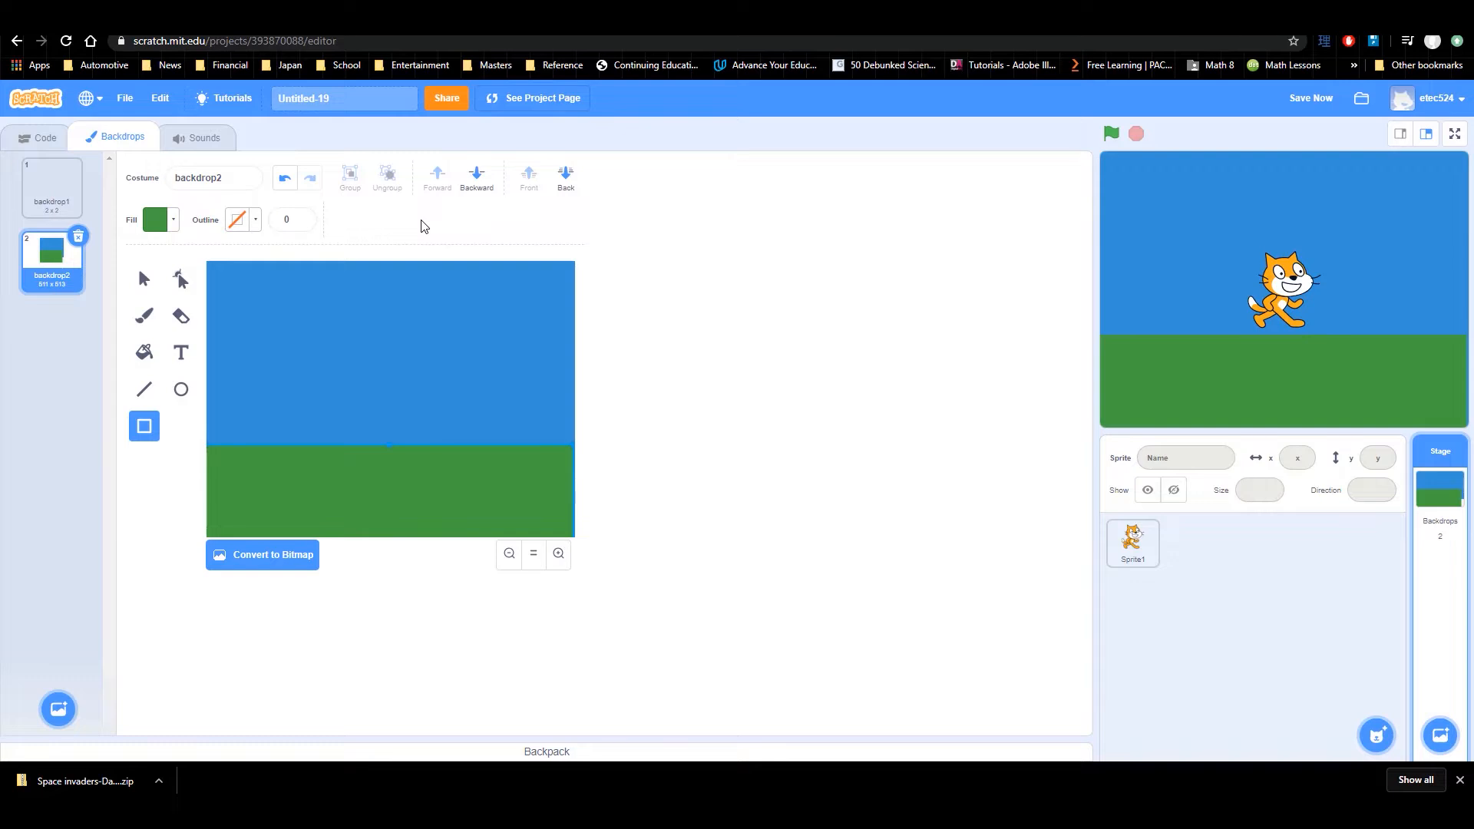
Step: Reshape the green ground by raising a curved point near the left end of its upper edge and lowering its upper-left corner
left_click(180, 281)
left_click(259, 446)
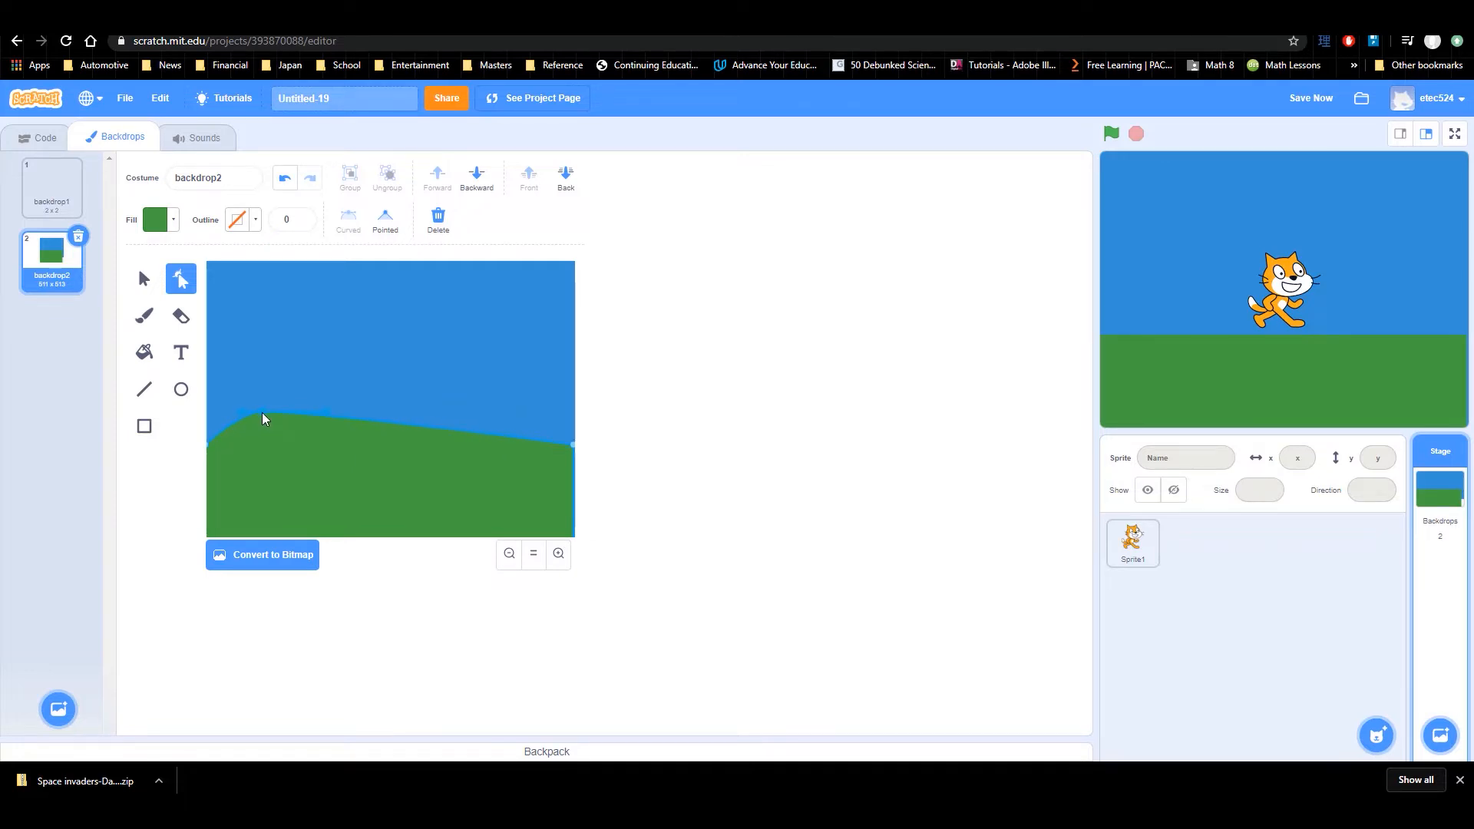
left_click(208, 447)
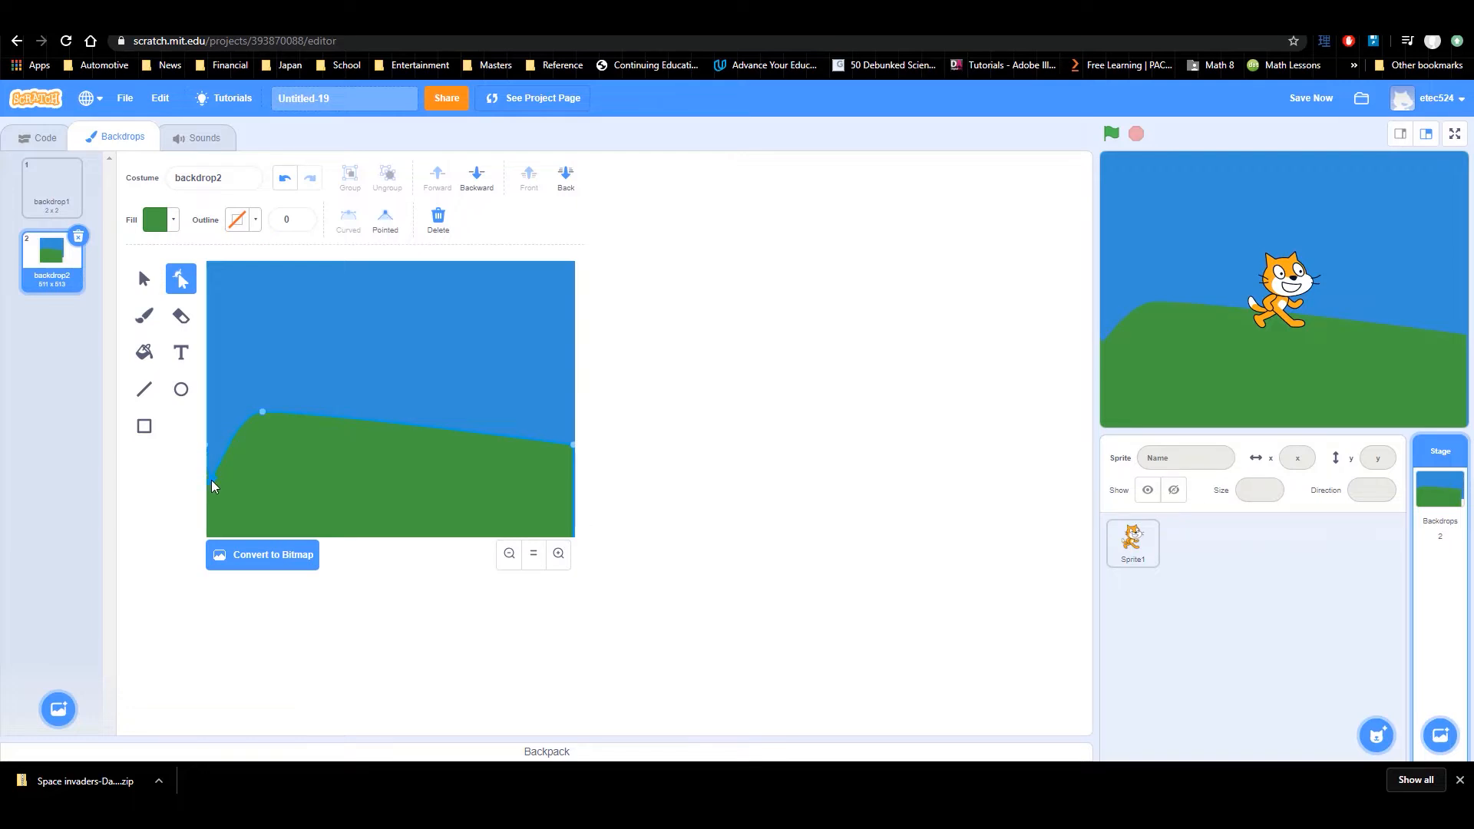
left_click(268, 433)
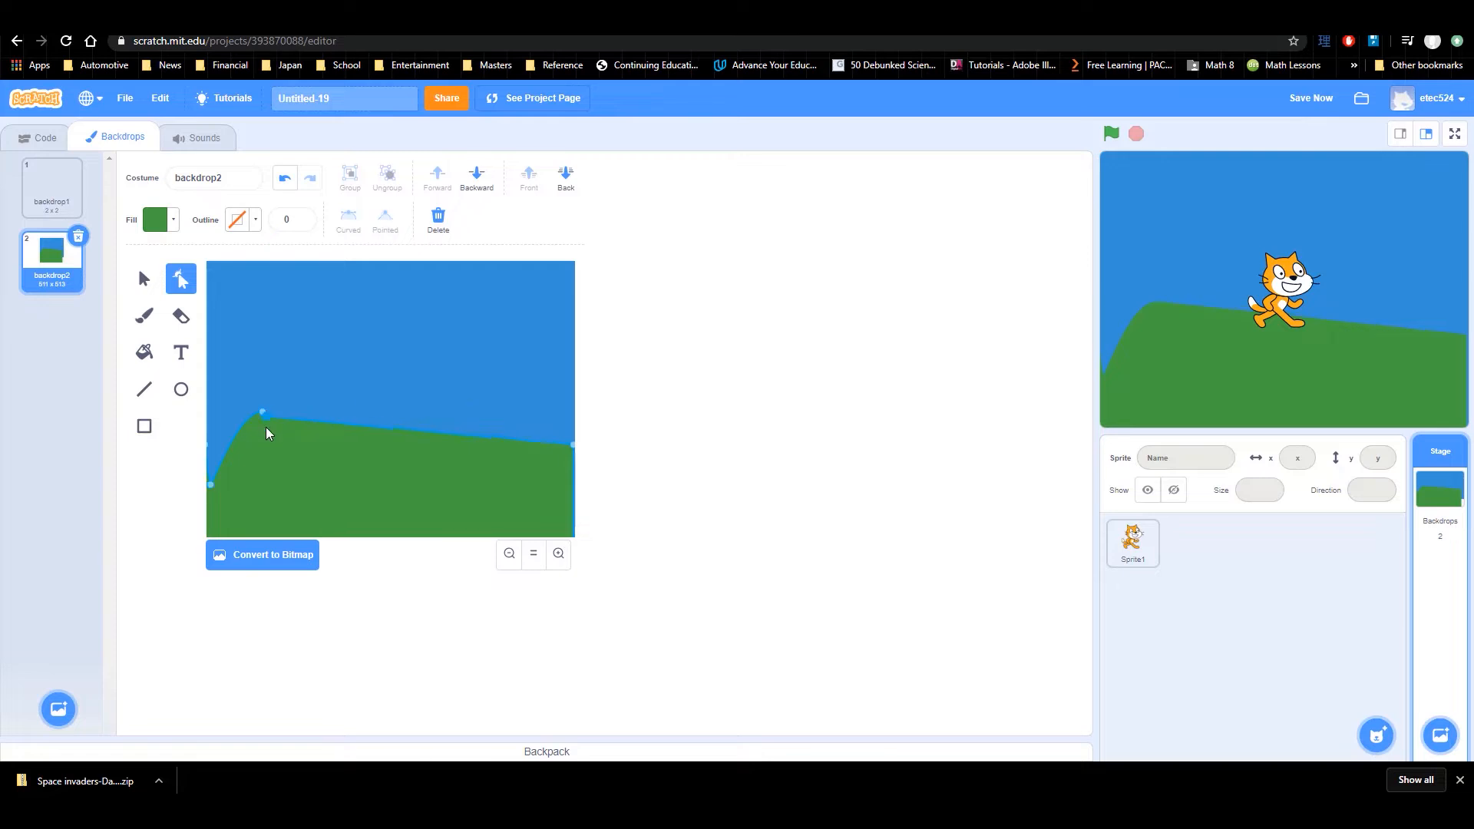
left_click_drag(306, 438, 330, 441)
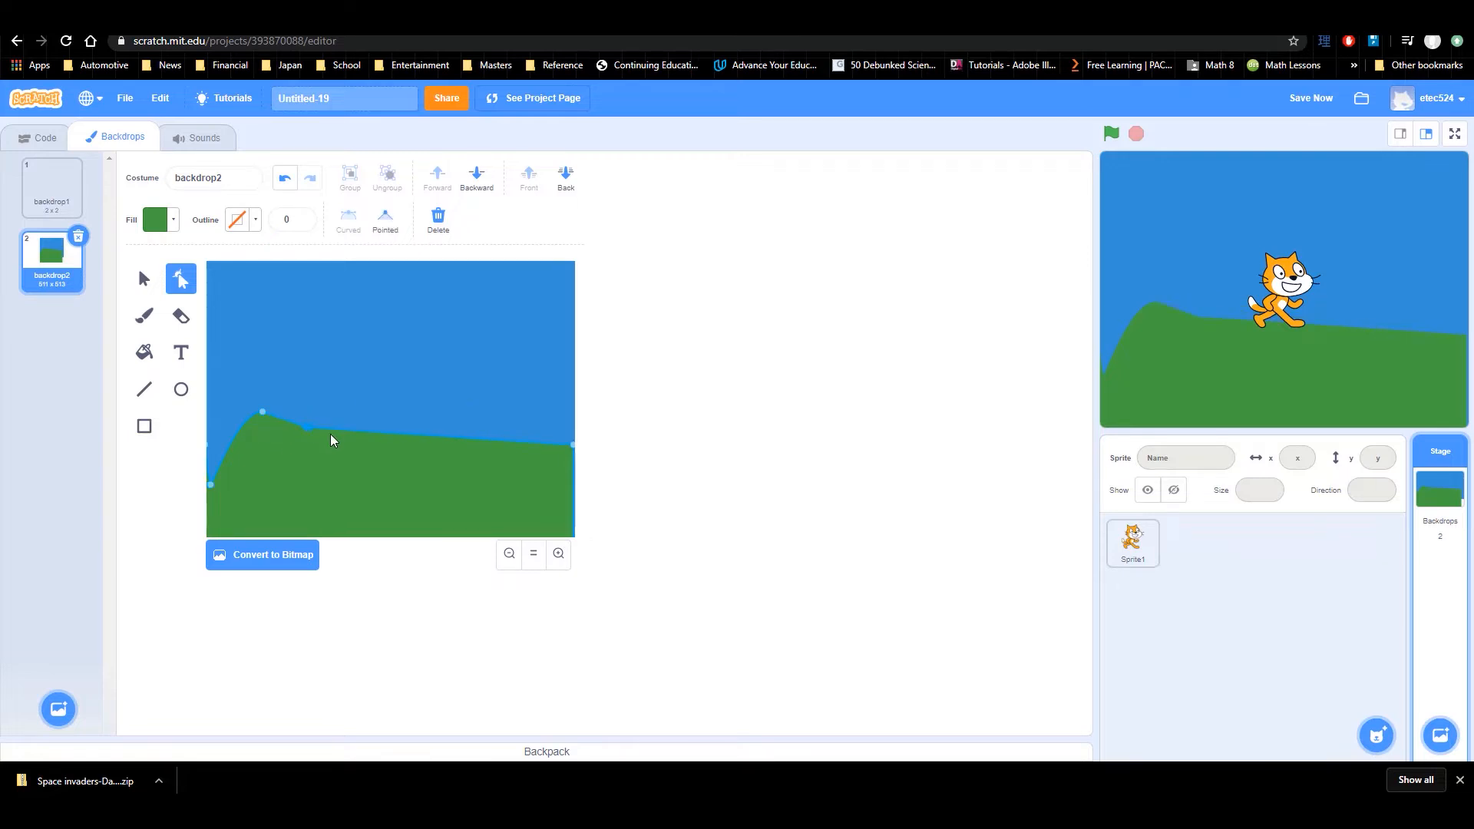
key("Delete")
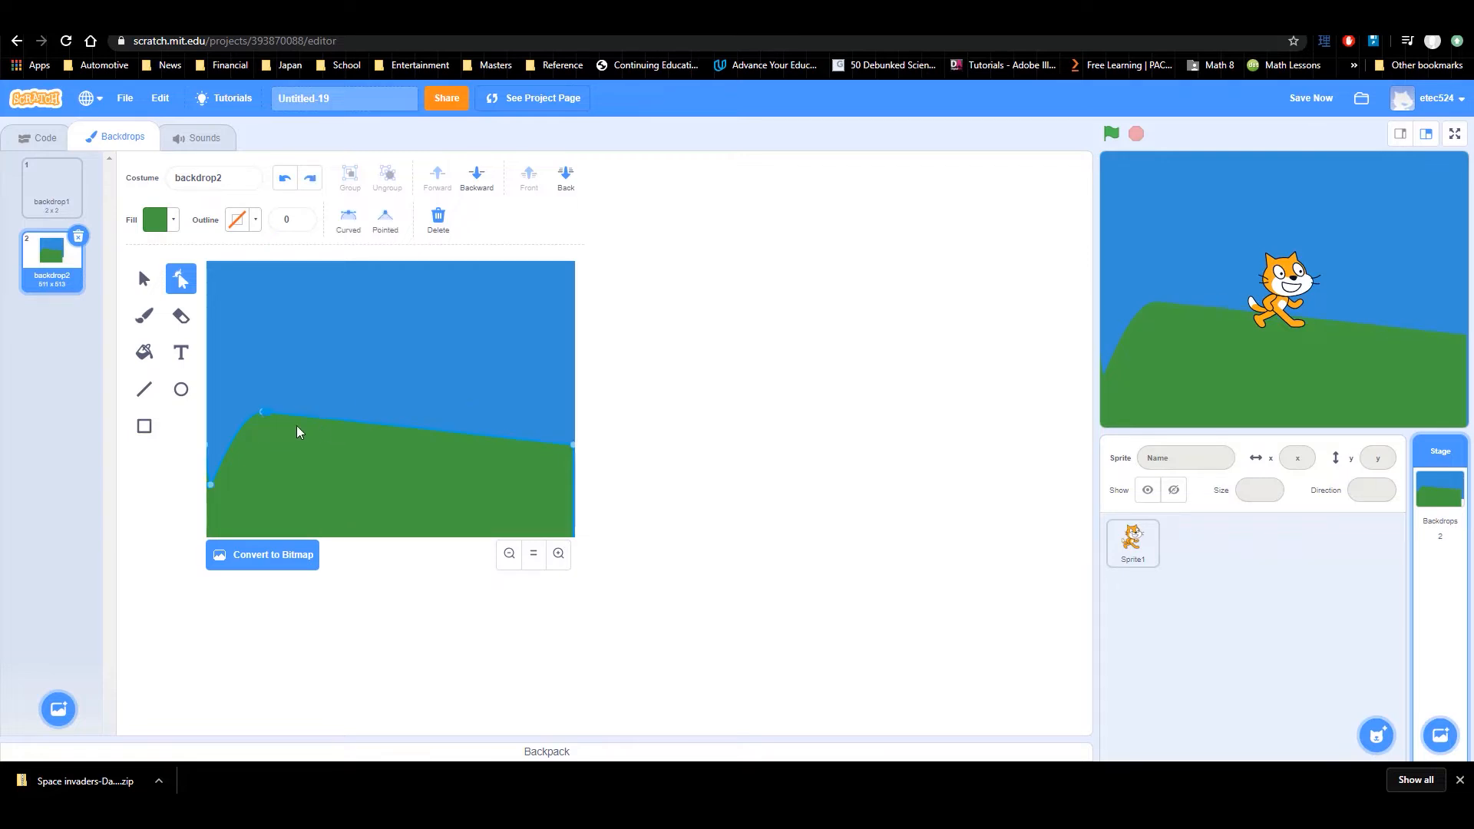
Step: Add a valley point near the middle of the ground's upper edge and adjust the peak point to round the hill
double_click(262, 412)
mouse_move(265, 412)
left_mouse_down()
mouse_move(287, 427)
mouse_move(265, 435)
mouse_move(275, 427)
left_mouse_up()
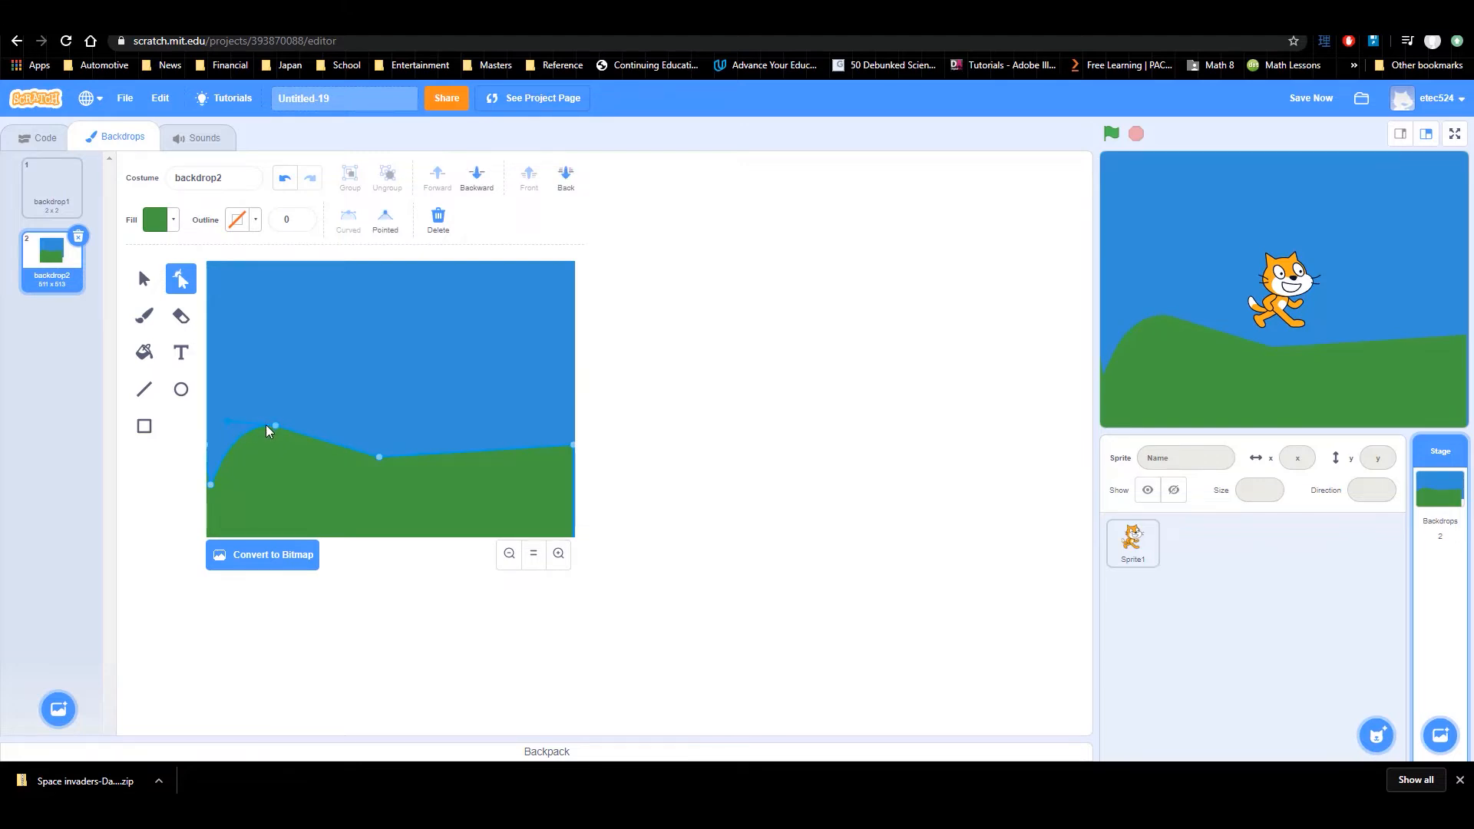
left_click(276, 419)
left_click(274, 425)
left_click_drag(274, 426, 270, 421)
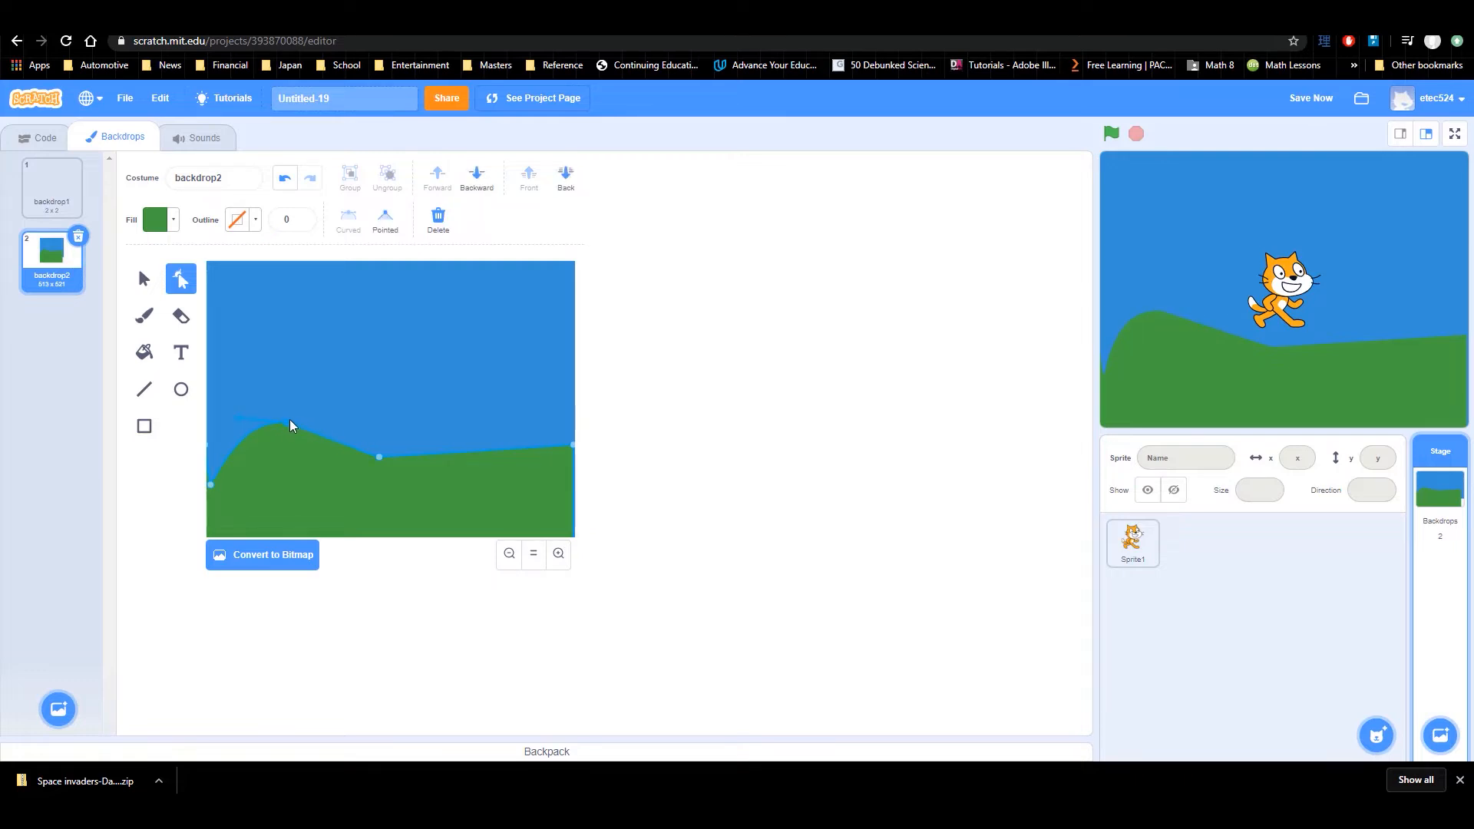
Step: Steepen the first hill by moving its valley point closer, and add a low point right of the middle on the ground's upper edge
left_click_drag(378, 457, 334, 468)
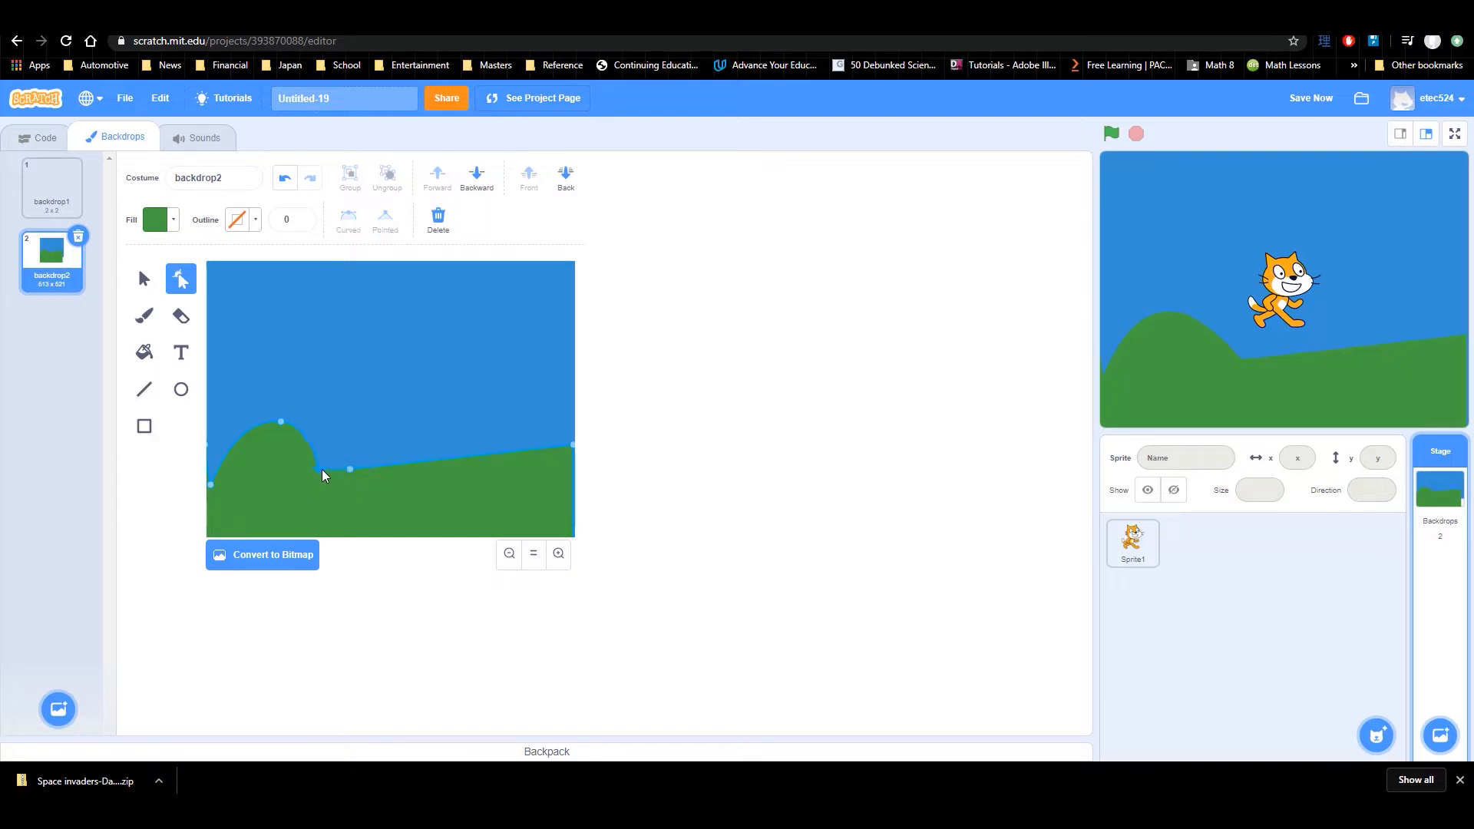
left_click(344, 469)
left_click(375, 467)
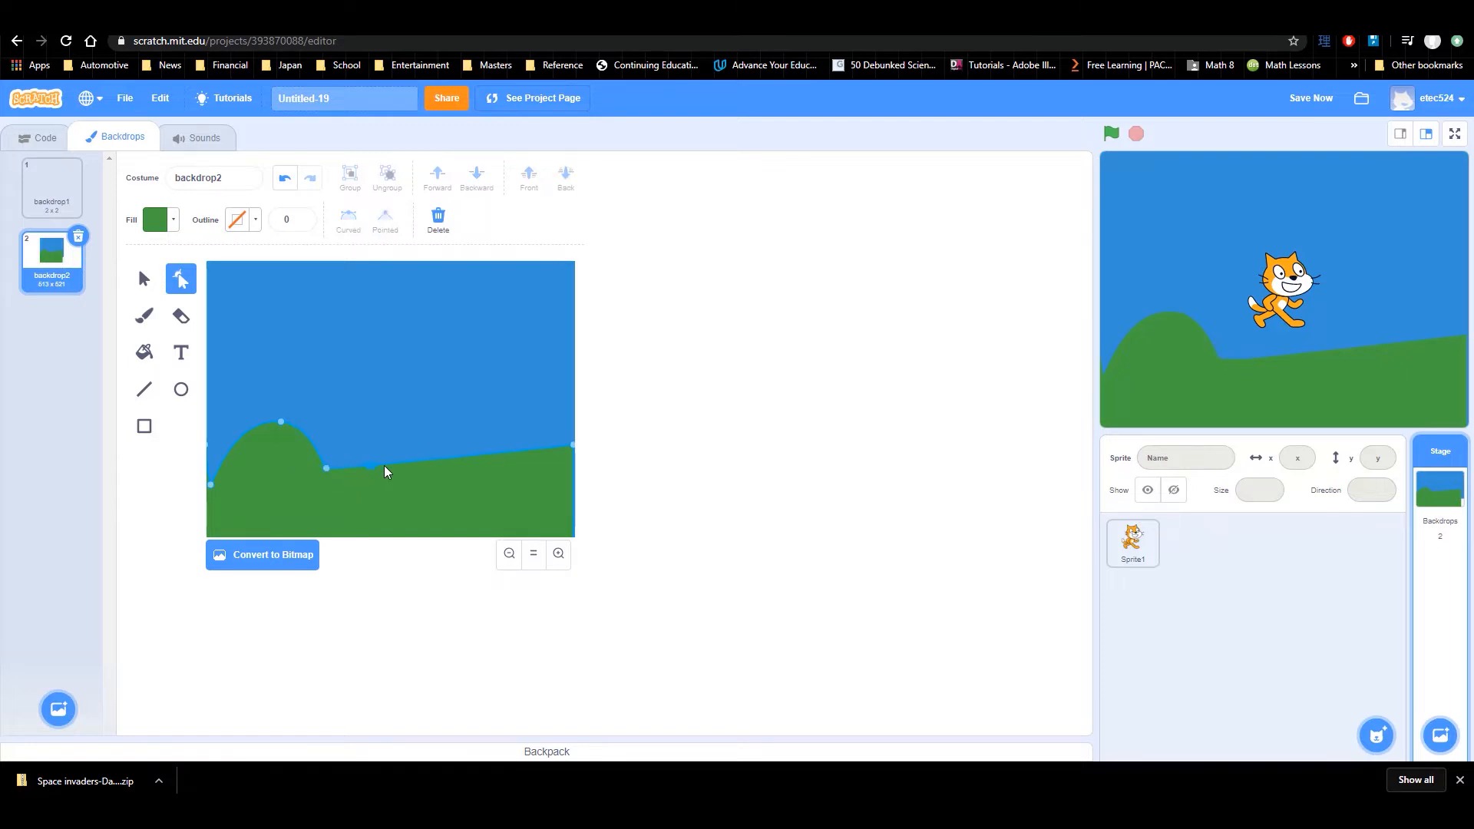
left_click(409, 474)
Step: Shape a second hill right of the middle by raising a curved peak point, adding a valley beyond it and adjusting the peak's curve handle
mouse_move(465, 467)
left_mouse_down()
mouse_move(469, 482)
mouse_move(435, 504)
mouse_move(468, 481)
mouse_move(472, 458)
left_mouse_up()
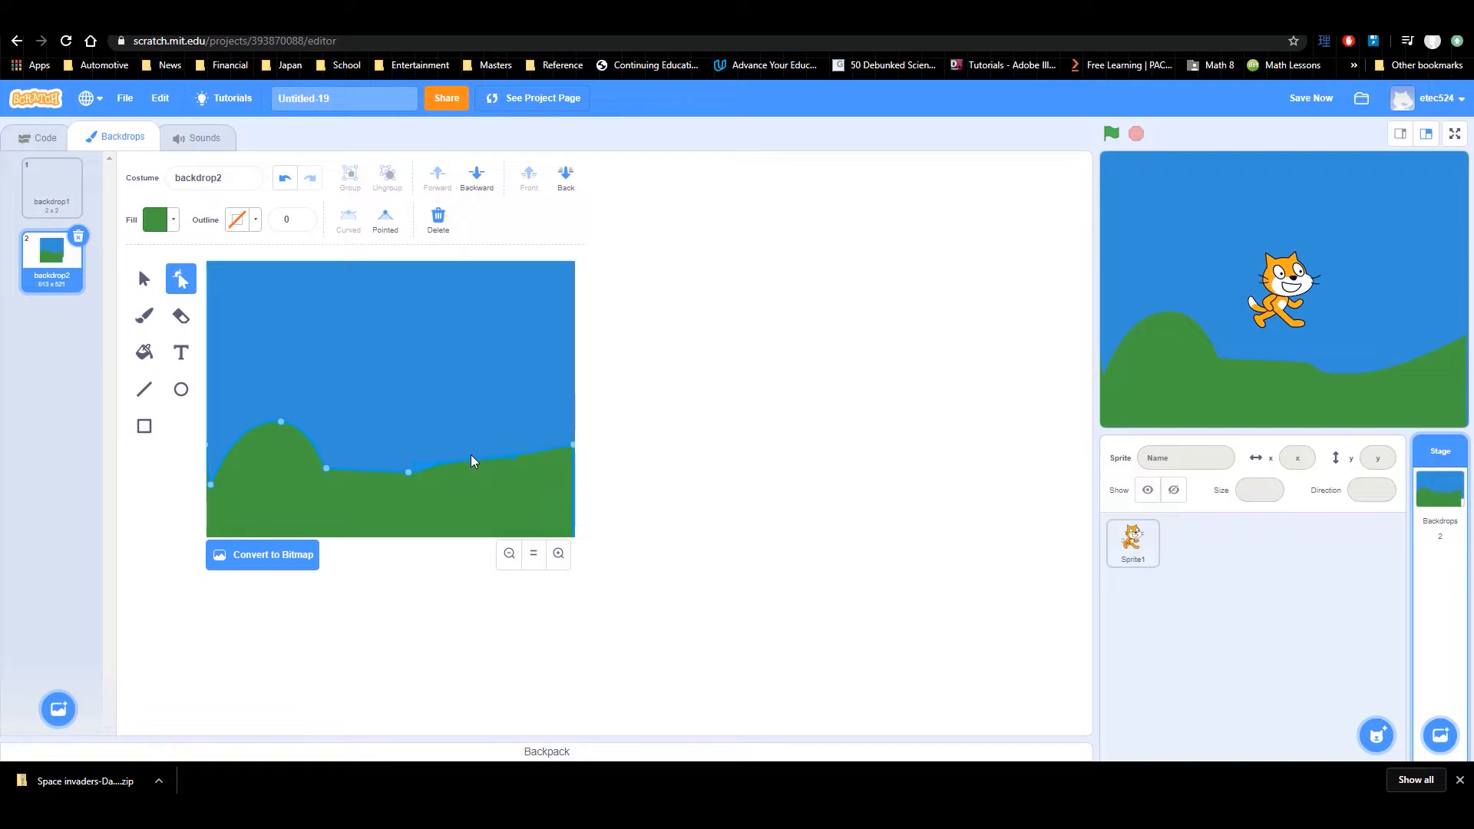
left_click_drag(532, 441, 523, 476)
left_click_drag(459, 431, 448, 427)
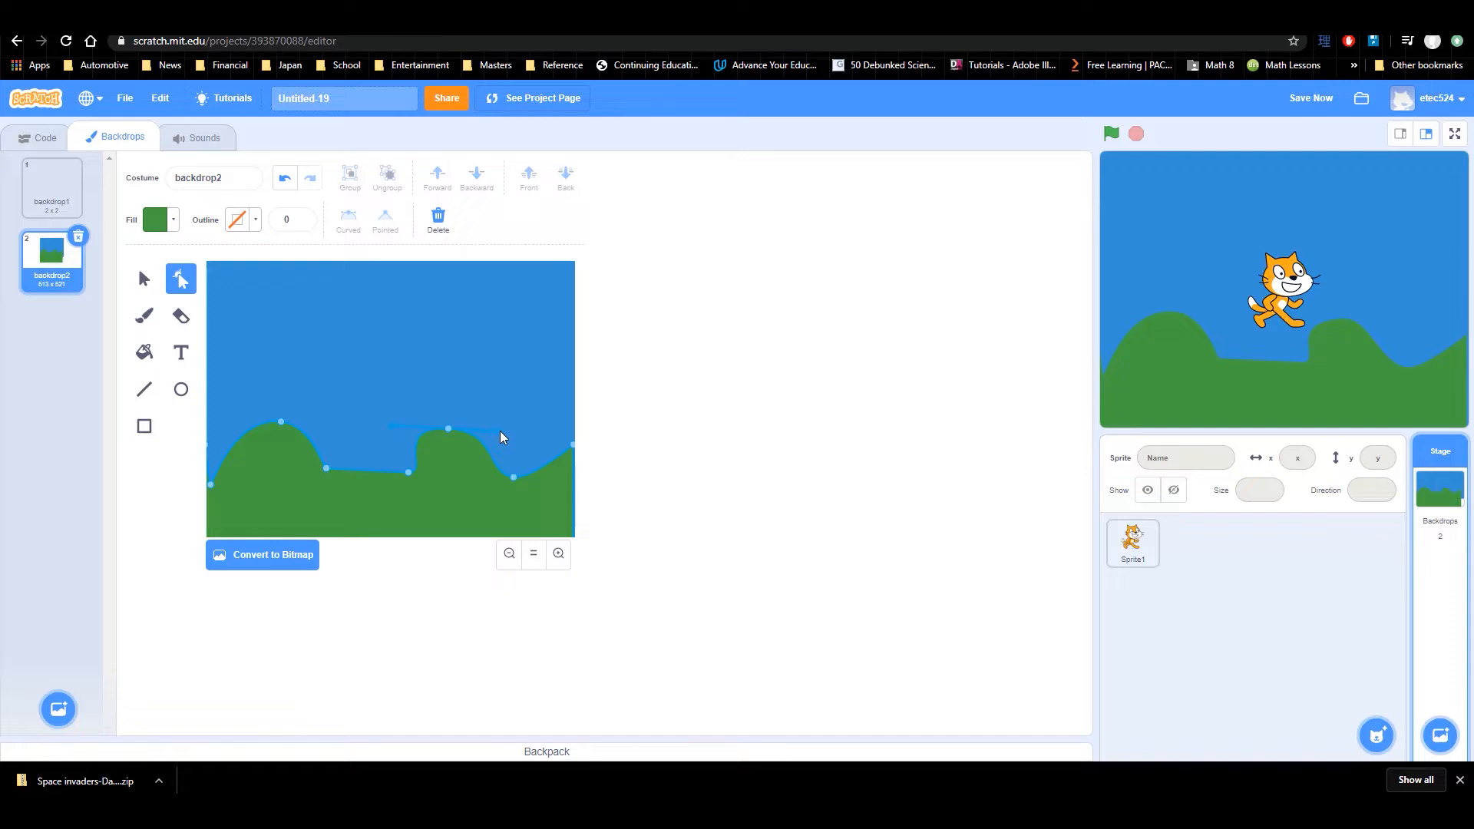
left_click_drag(390, 426, 400, 427)
left_click(408, 427)
Step: Deepen the valley between the two hills and the valley beyond the second hill by lowering their points
left_click_drag(324, 467, 327, 505)
mouse_move(388, 385)
left_mouse_down()
mouse_move(389, 398)
mouse_move(389, 384)
left_mouse_up()
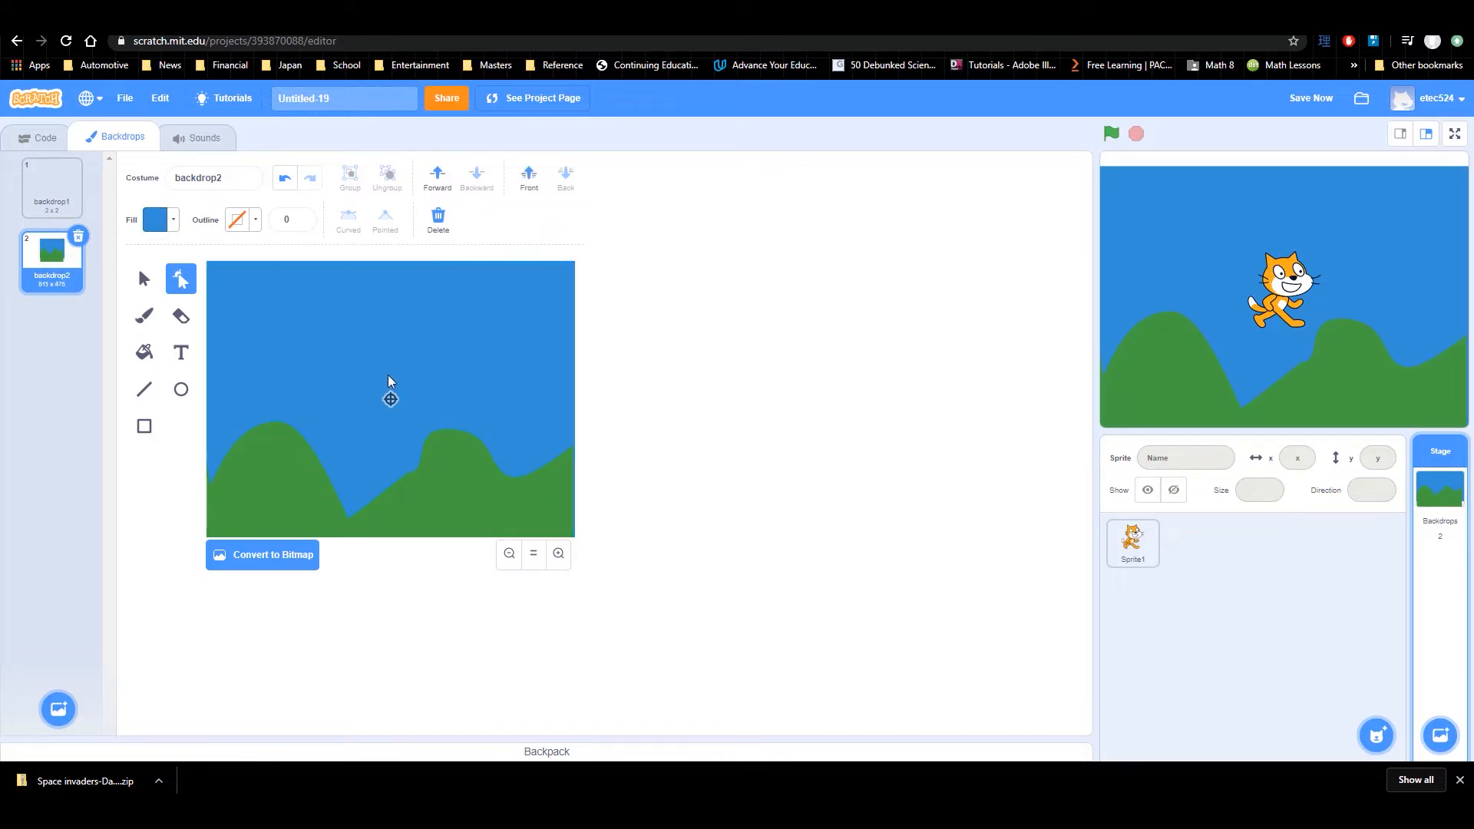
left_click(421, 471)
mouse_move(421, 470)
left_mouse_down()
mouse_move(405, 503)
mouse_move(431, 495)
mouse_move(421, 464)
left_mouse_up()
left_click_drag(516, 480, 514, 502)
left_click(446, 426)
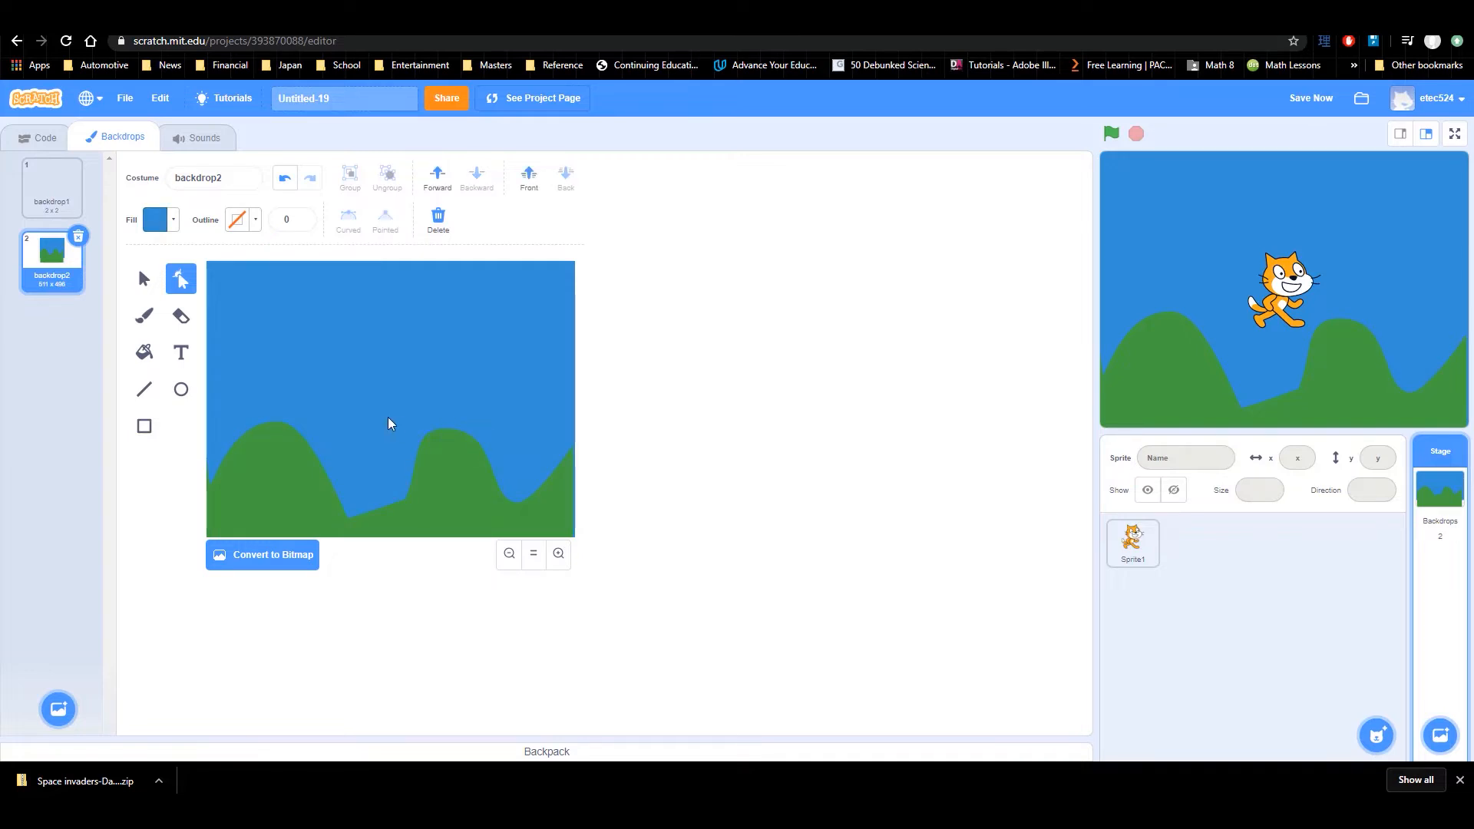
Step: Draw a small circle in the sky above the first hill and fill it white with saturation 0 and brightness 100
left_click(144, 280)
left_click(181, 390)
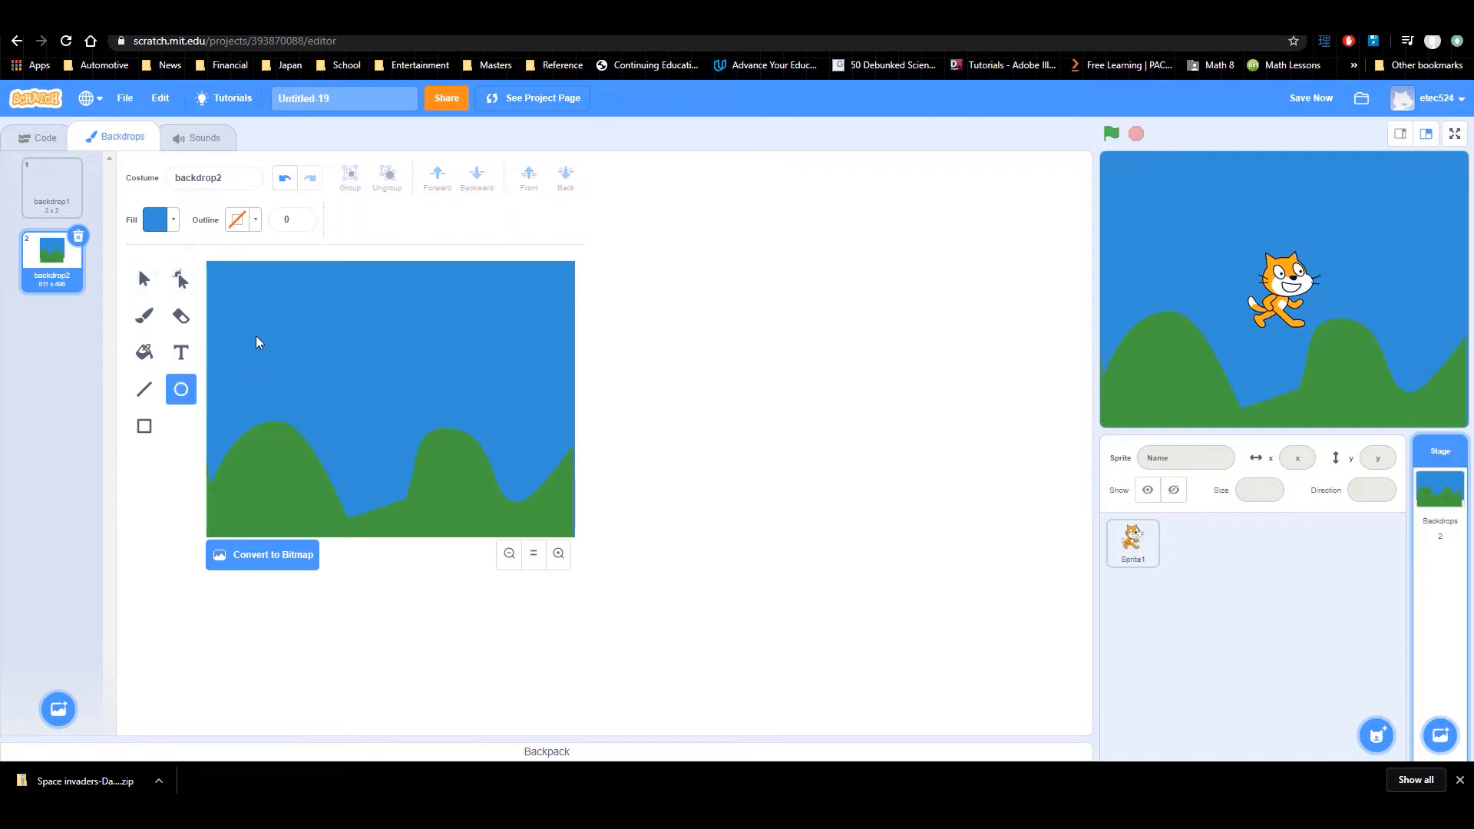
left_click_drag(261, 307, 286, 338)
left_click(178, 228)
left_click_drag(156, 275, 67, 320)
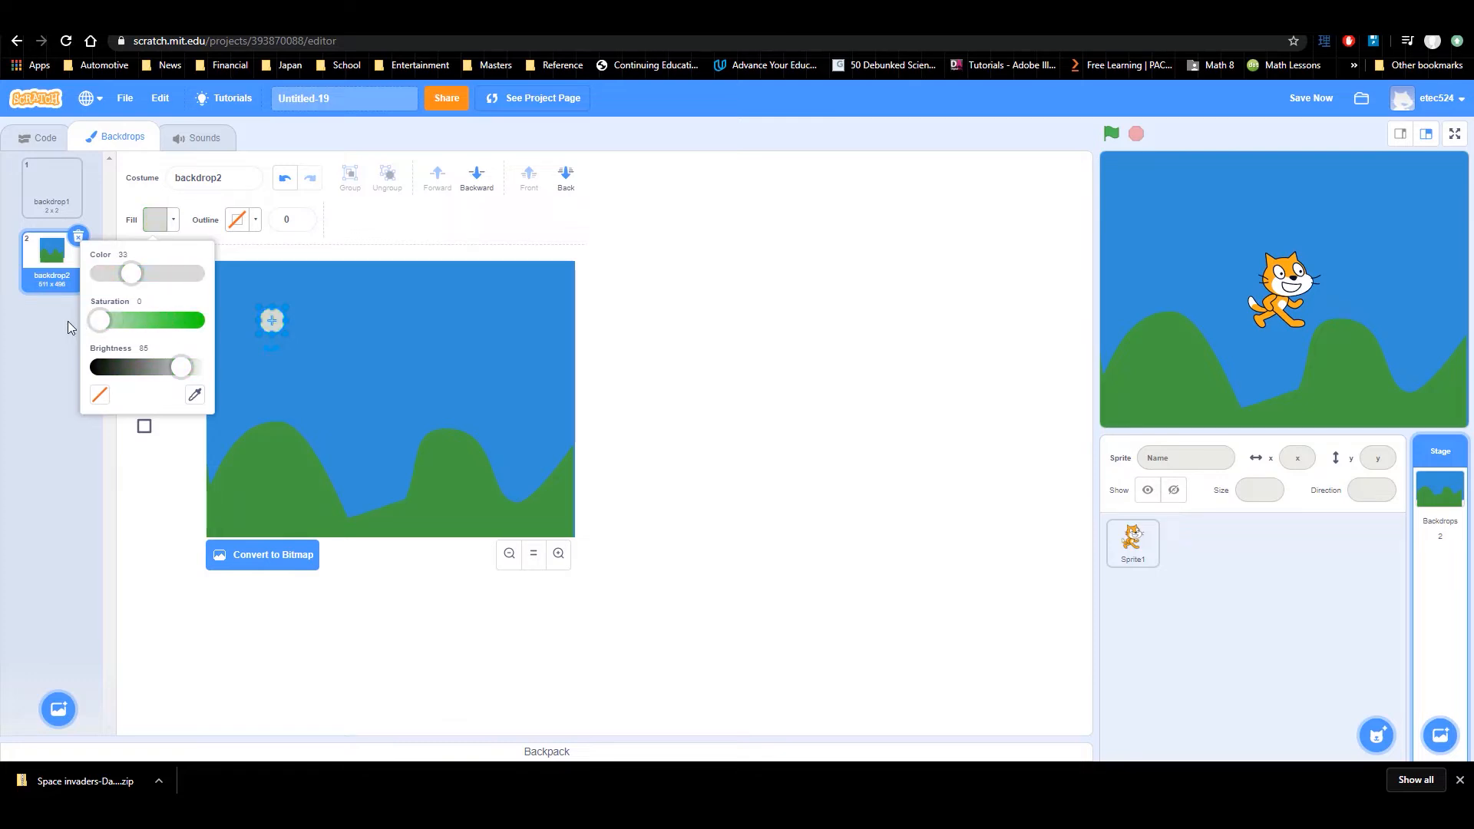
left_click_drag(188, 368, 224, 365)
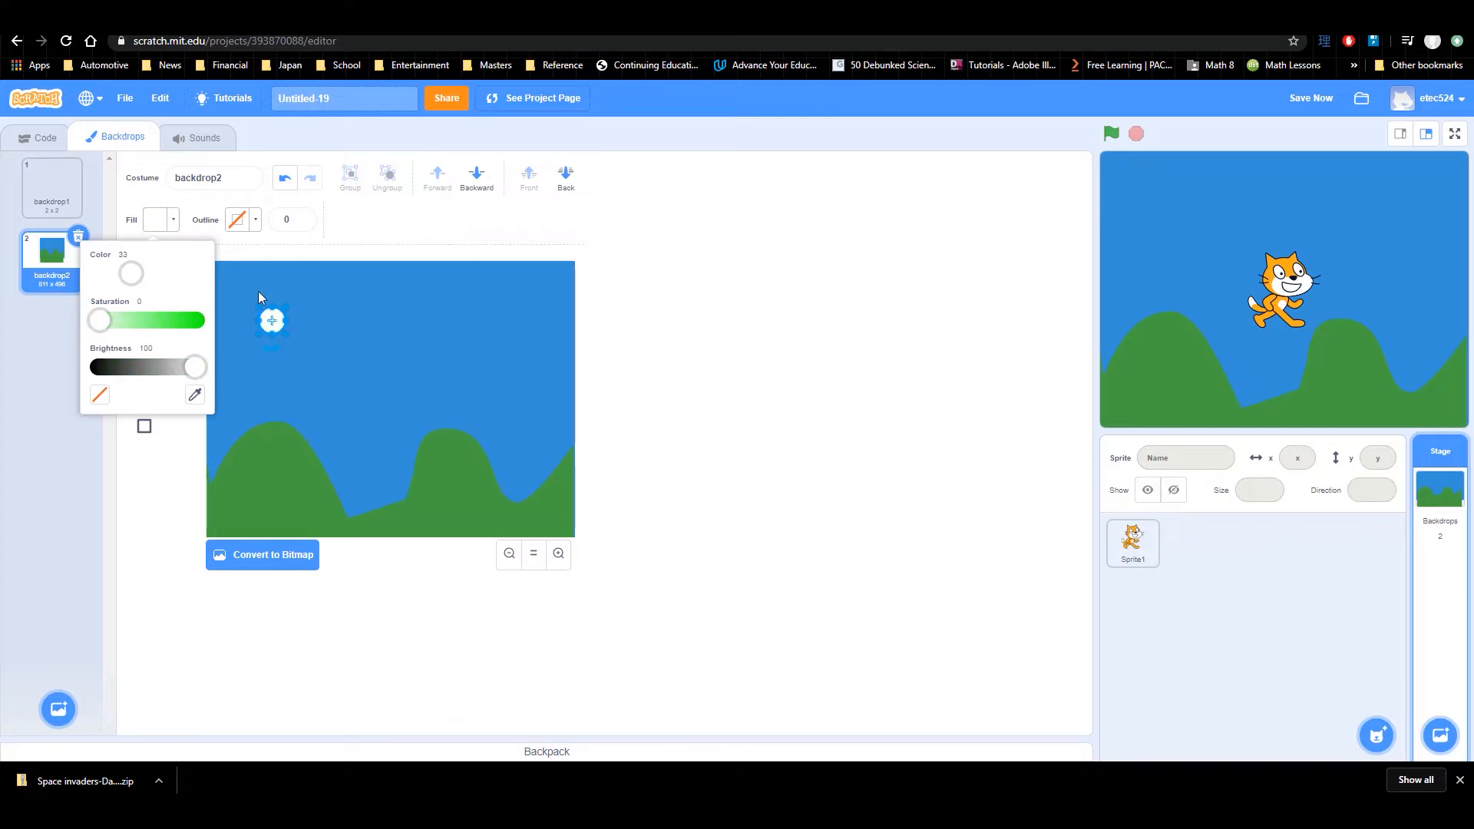
left_click(412, 233)
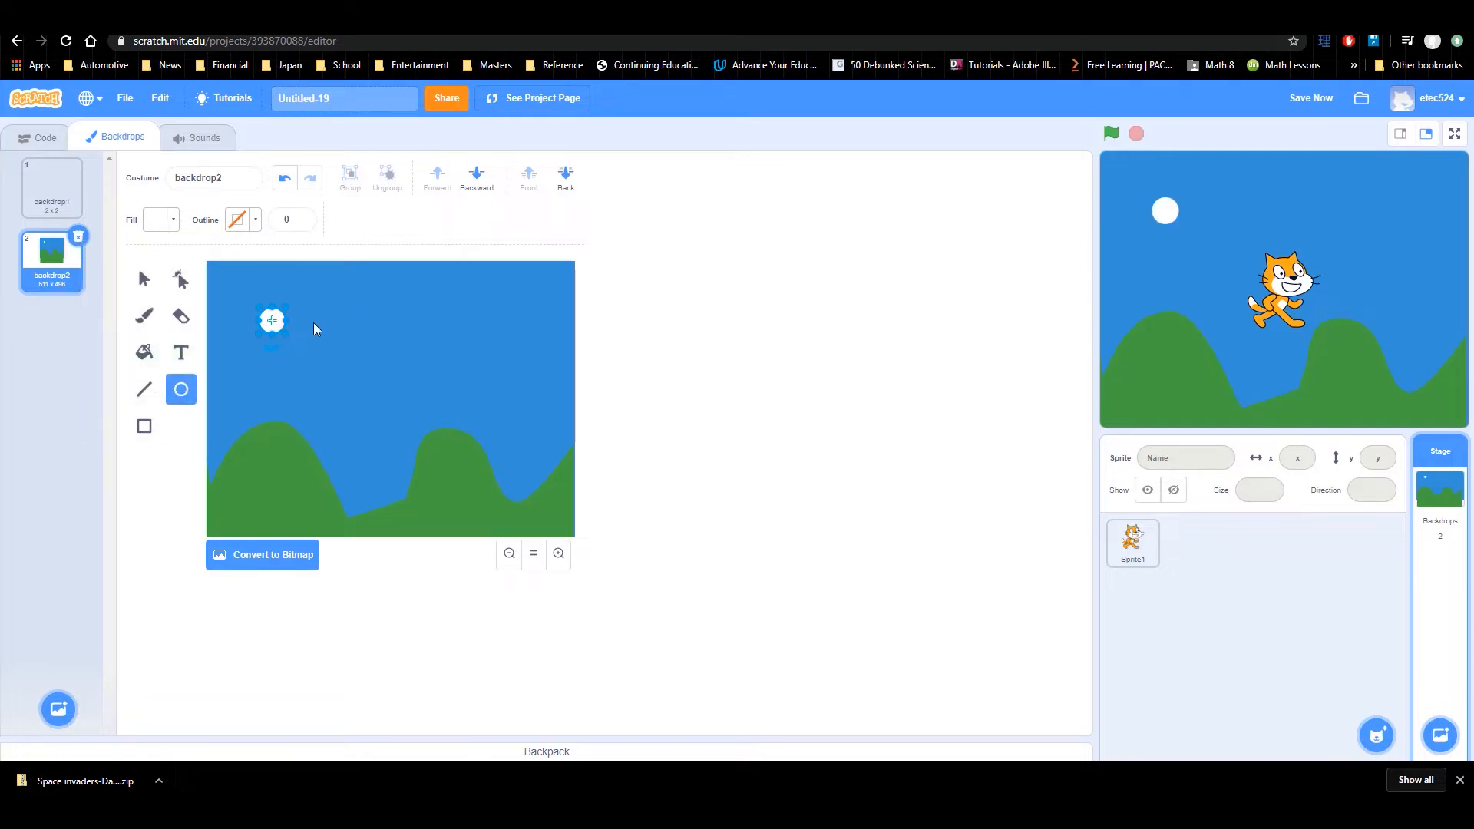
Step: Duplicate the white circle several times and overlap the copies to form a puffy cloud
key("ctrl+c")
key("ctrl+v")
mouse_move(279, 324)
left_mouse_down()
mouse_move(292, 335)
mouse_move(308, 310)
mouse_move(297, 338)
mouse_move(304, 327)
left_mouse_up()
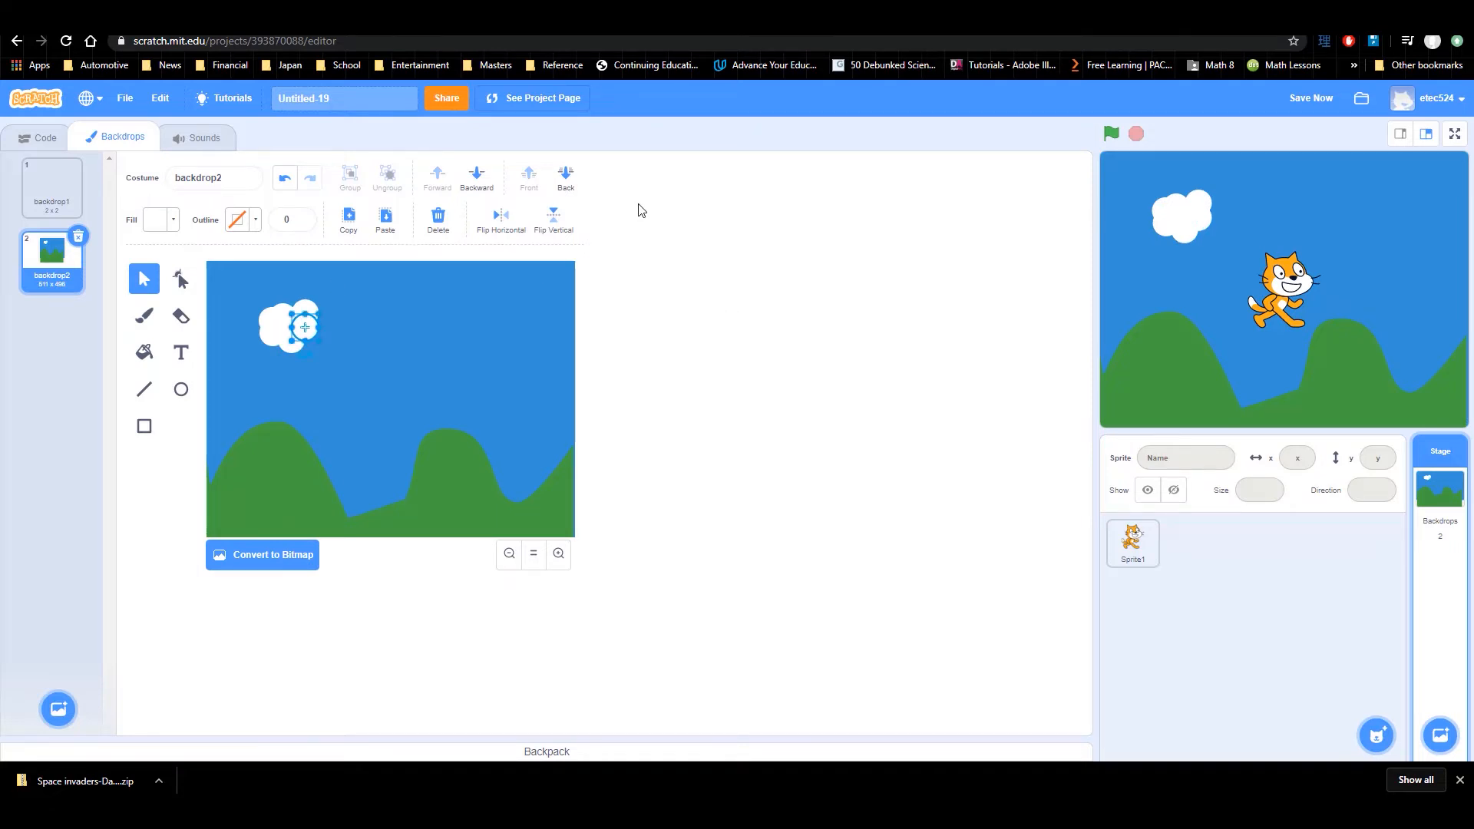
Step: Select all the circles that make up the cloud and group them into one object
left_click(267, 320)
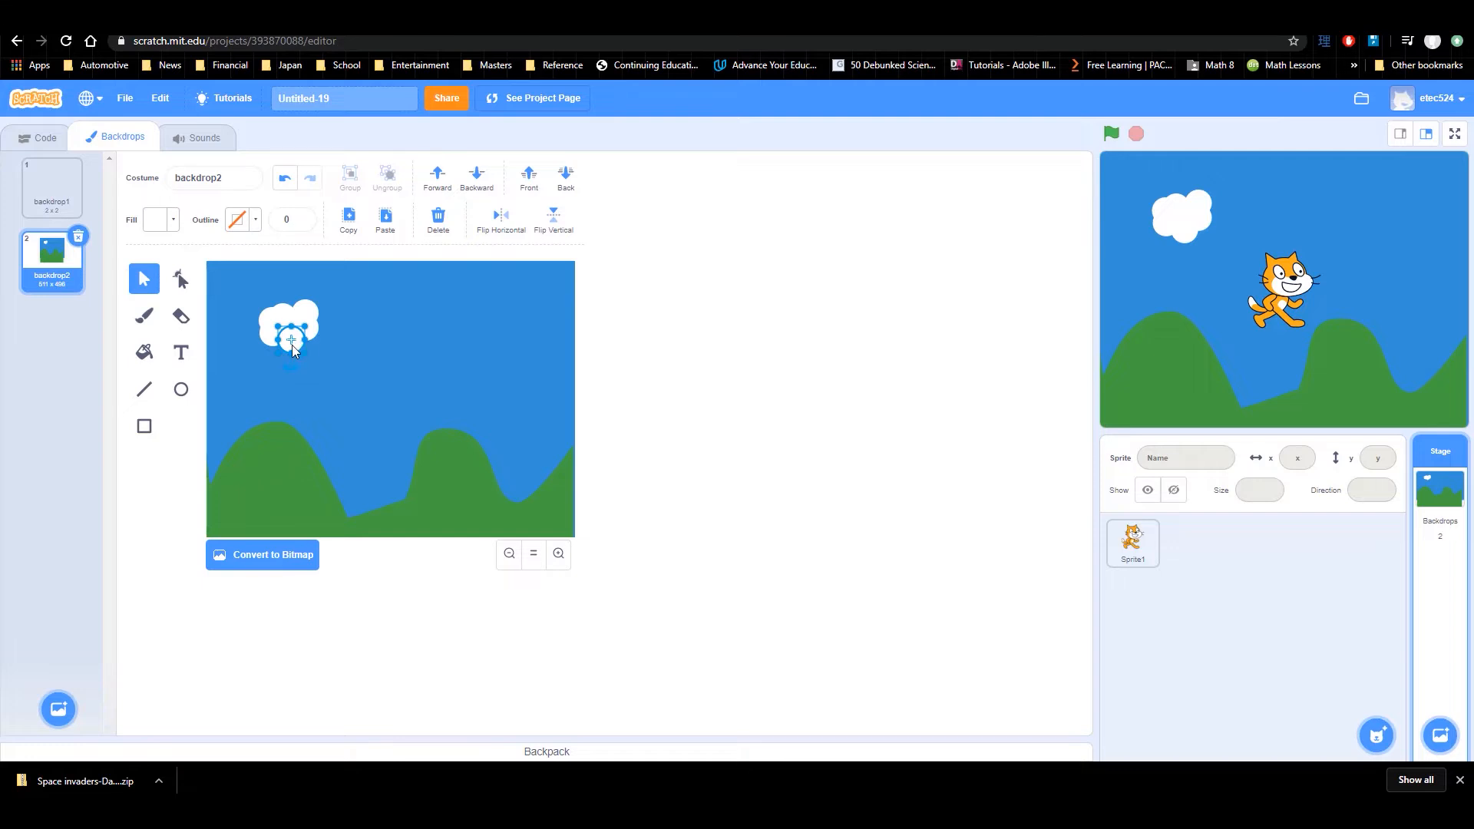
left_click(261, 318, "shift")
left_click(290, 321, "shift")
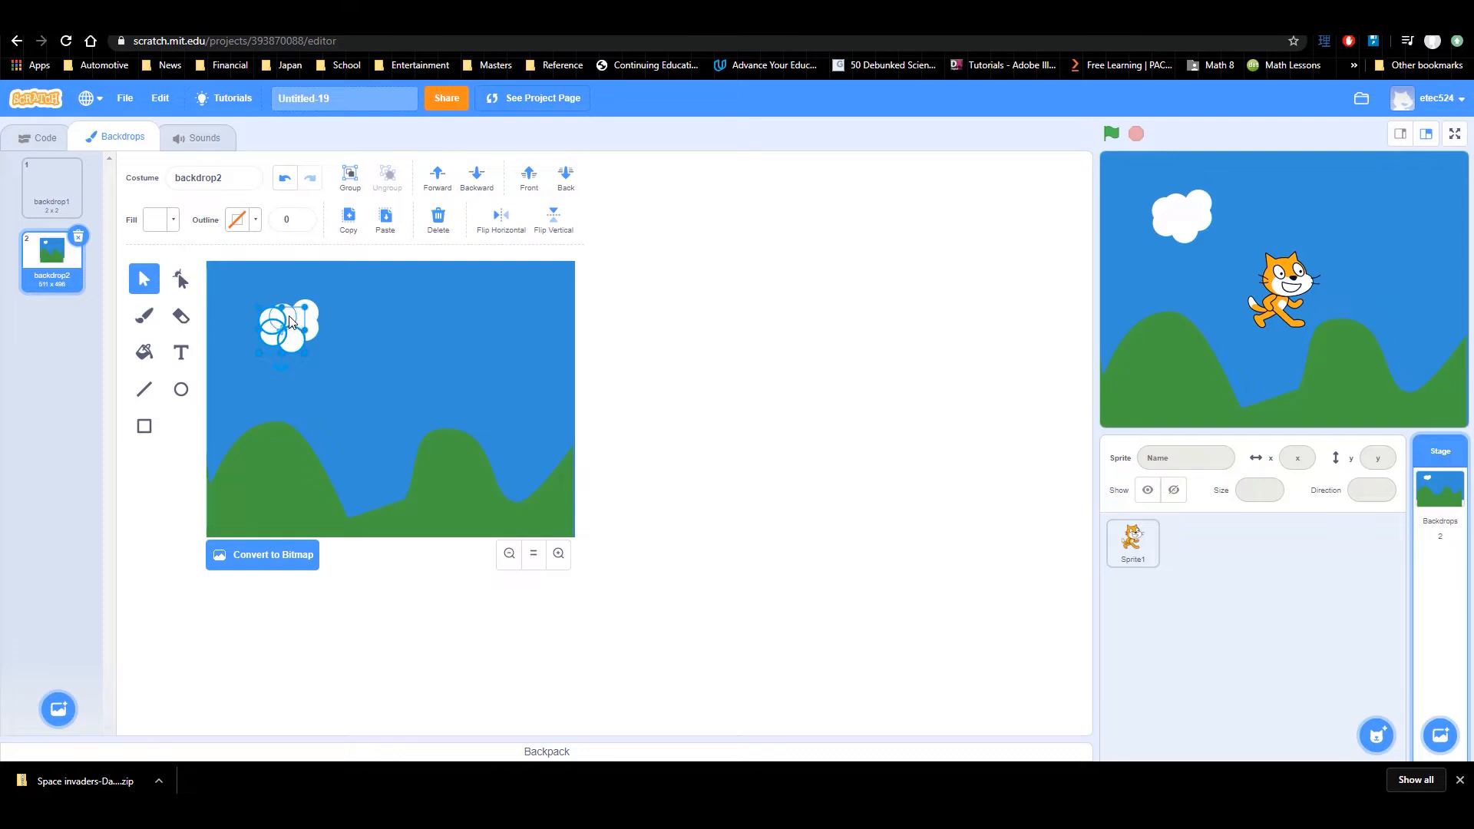
left_click(312, 313, "shift")
left_click(312, 313, "shift")
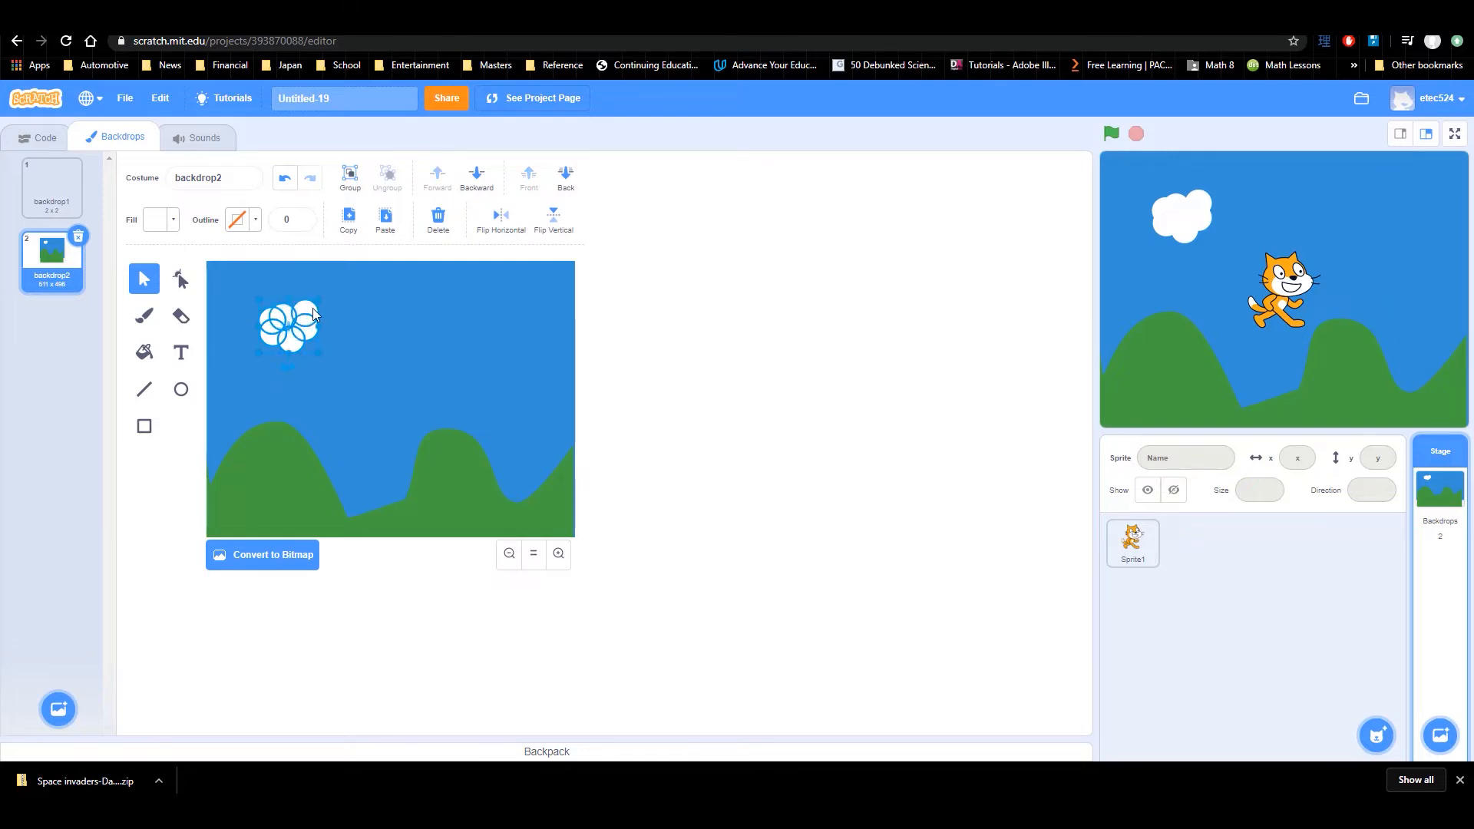
left_click(351, 177)
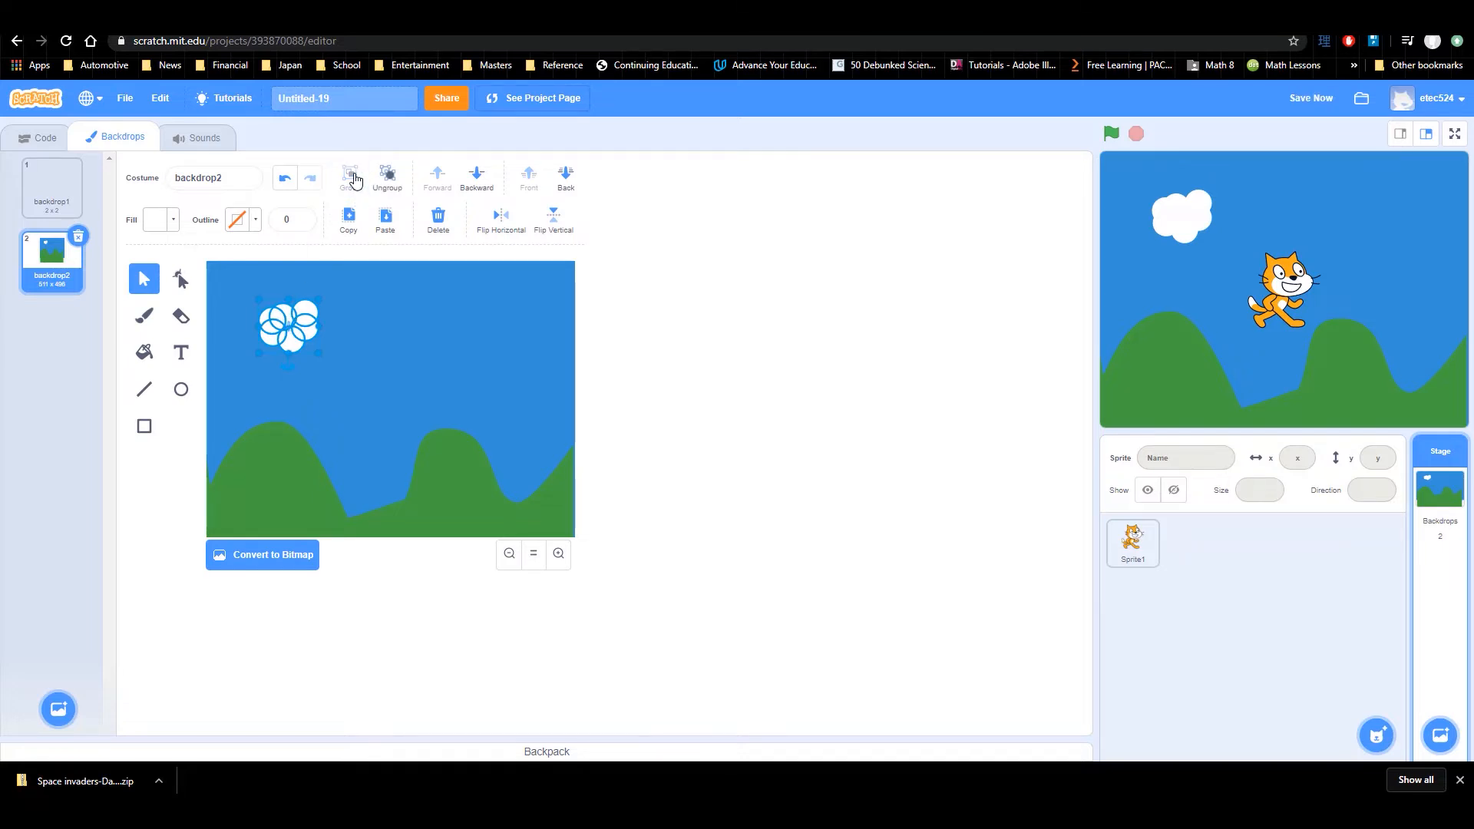
Step: Reposition the grouped cloud in the sky above the first hill
left_click(349, 321)
left_click(307, 321)
left_click_drag(303, 318, 267, 336)
left_click(297, 339)
key("Delete")
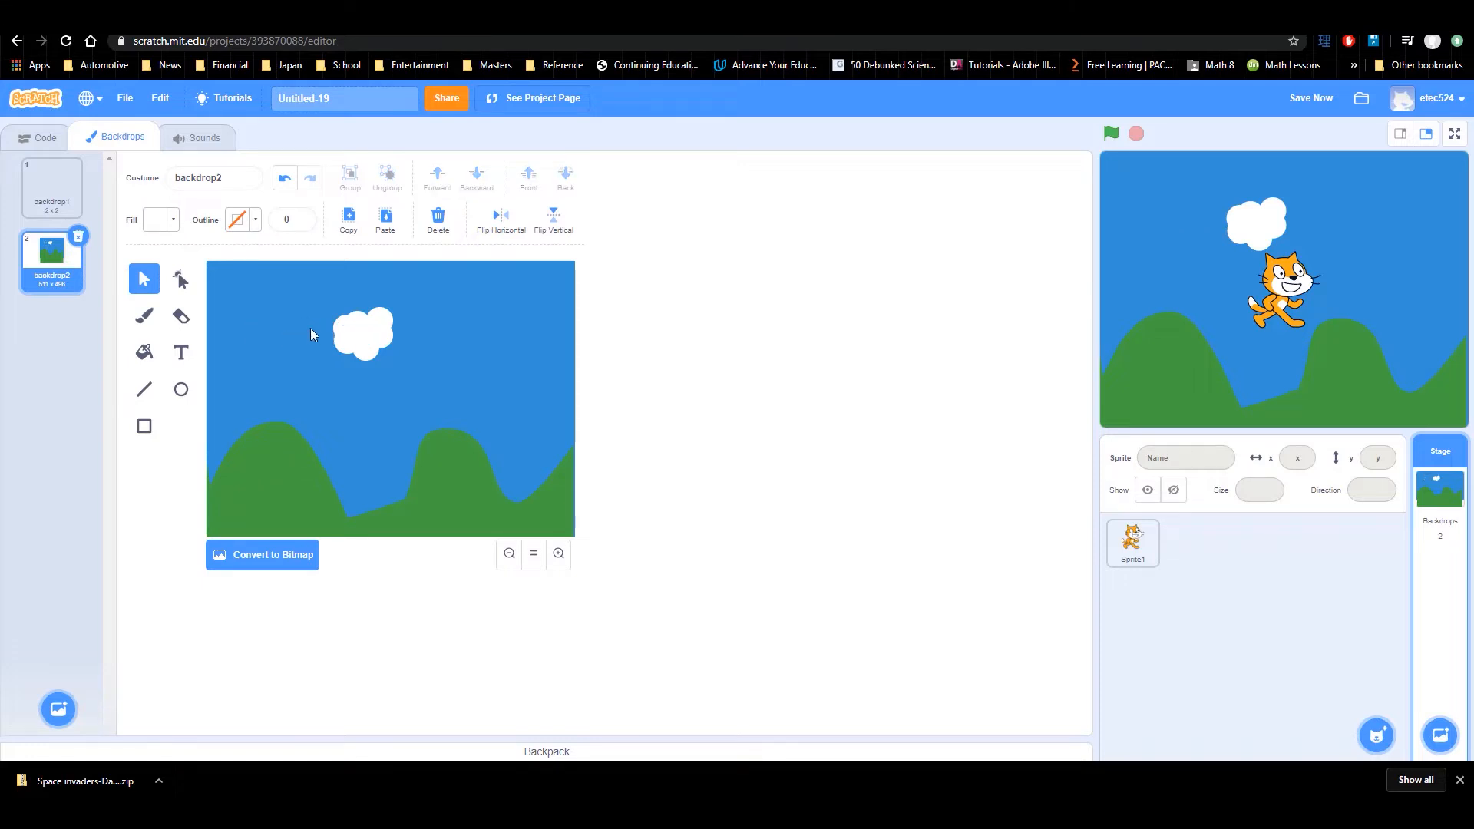
left_click_drag(359, 338, 279, 330)
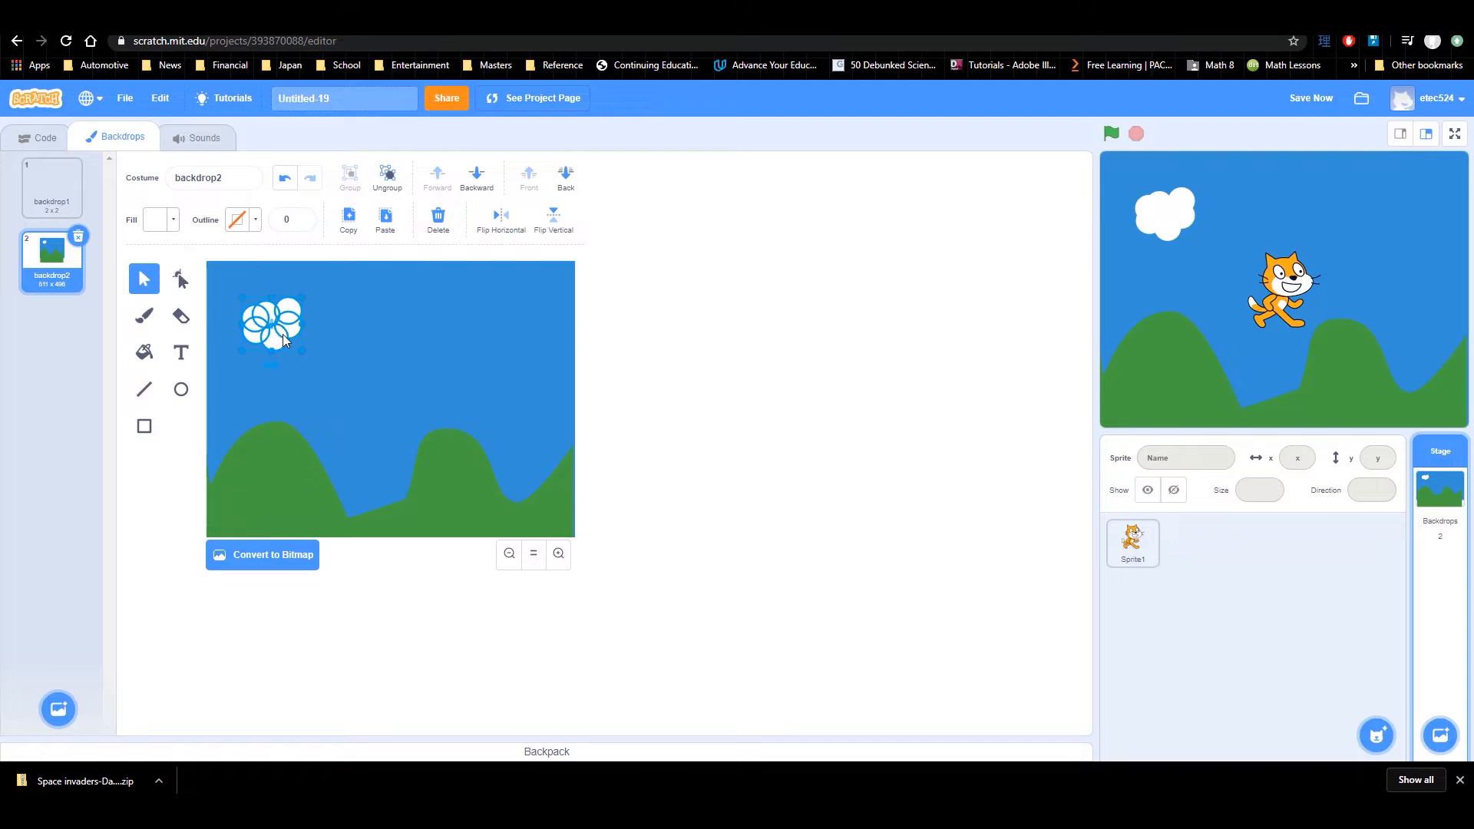
Step: Paste three copies of the cloud and place them at the upper middle, the upper right and just above the second hill
key("ctrl+v")
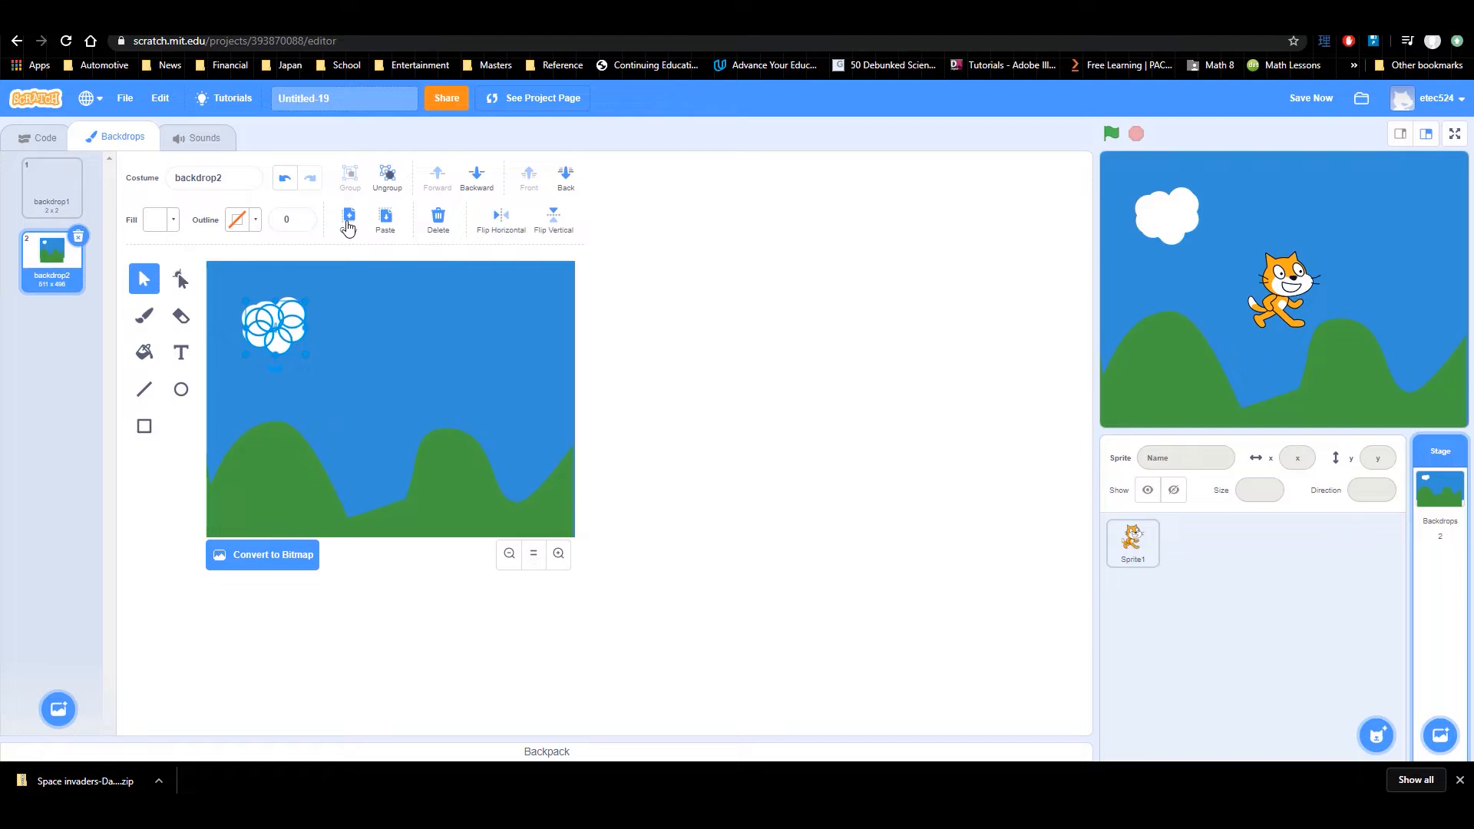
left_click_drag(281, 331, 386, 311)
left_click_drag(278, 328, 466, 398)
key("ctrl+v")
left_click_drag(276, 322, 510, 292)
left_click(552, 367)
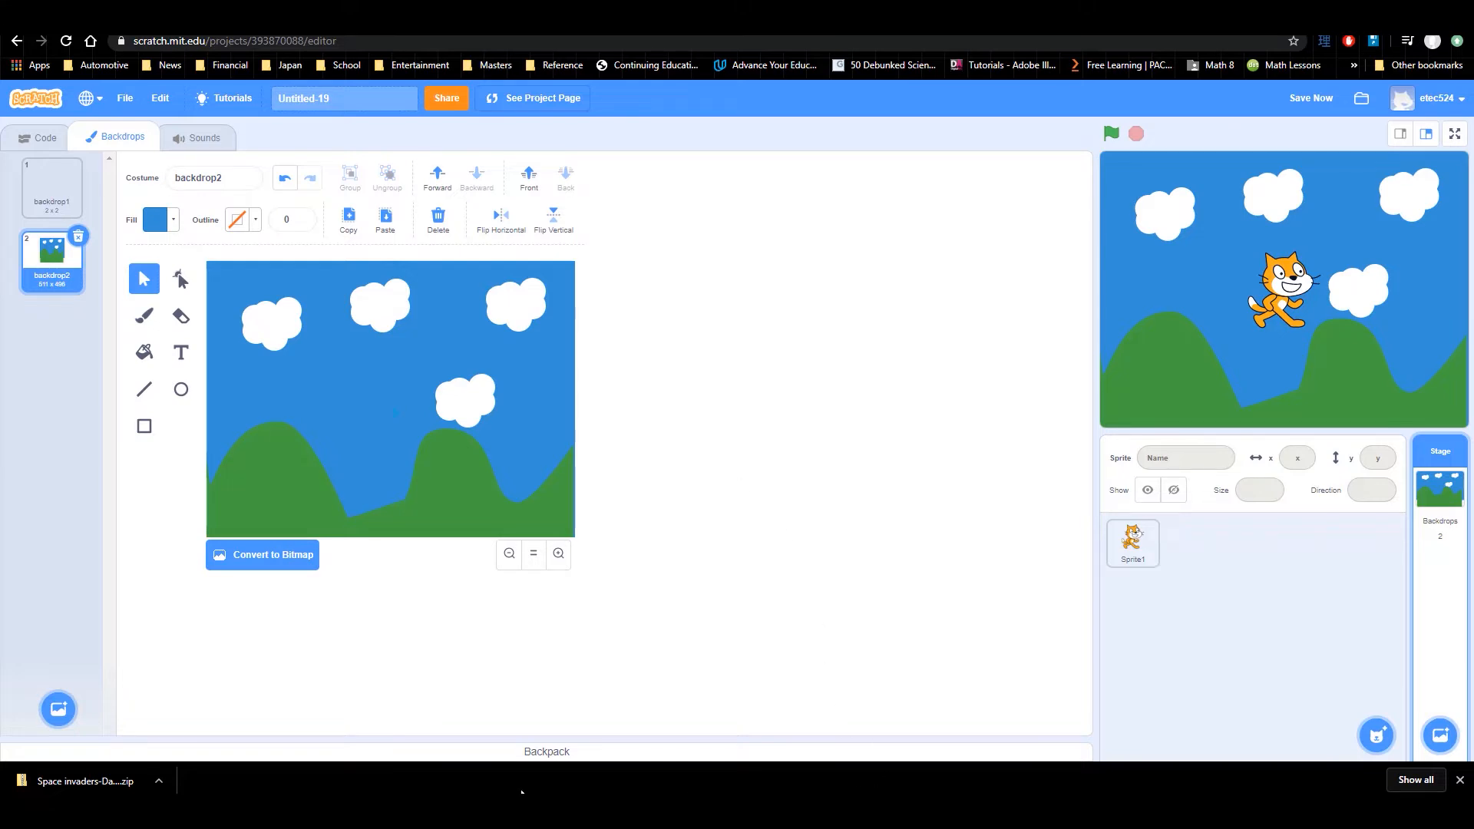
Step: Switch to ScratchChallenges04.docx in Word to examine the pipes in the Challenge #4 backdrop, and return to the Scratch project
mouse_move(530, 812)
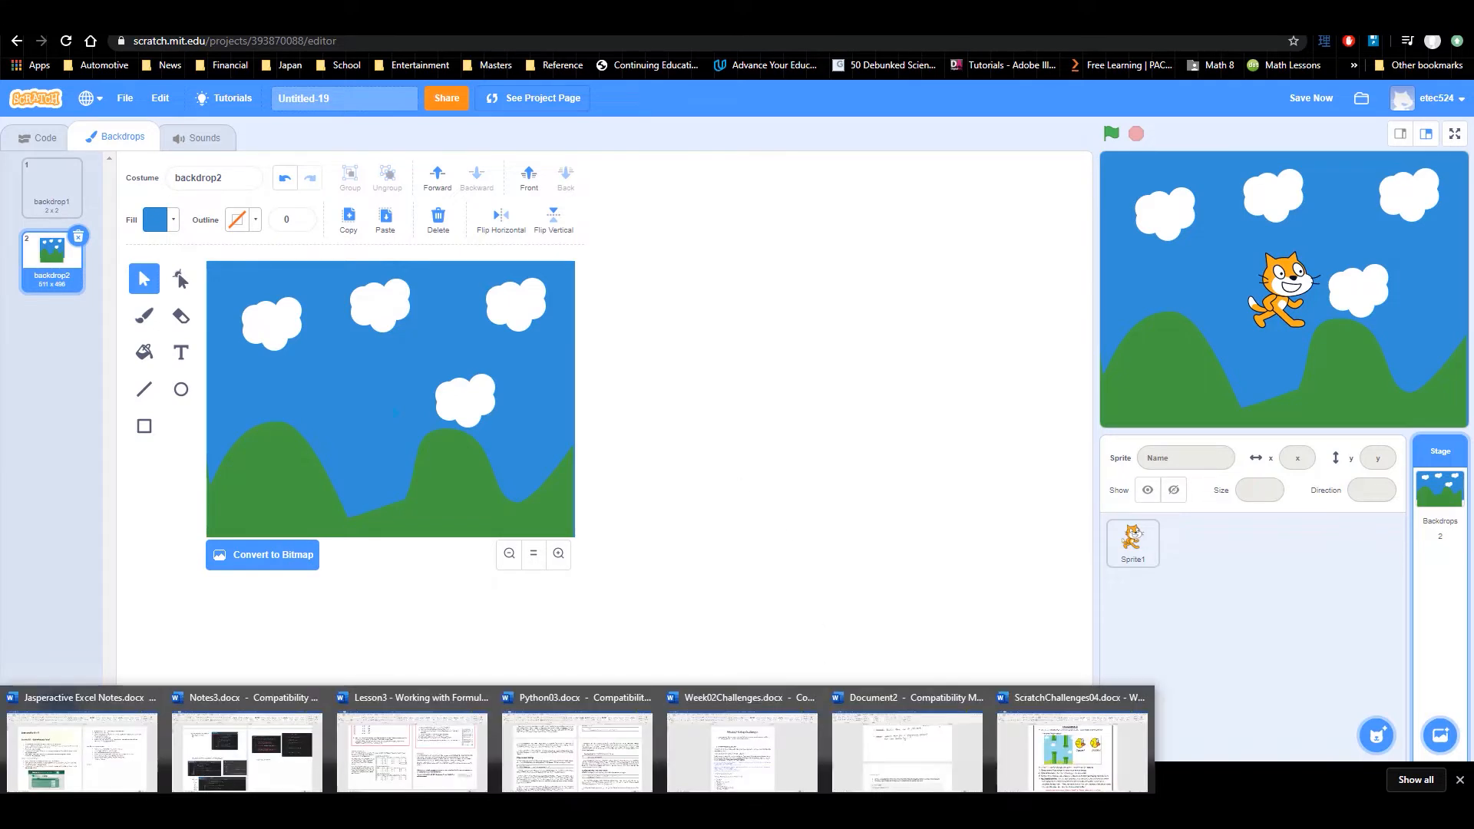
left_click(1106, 768)
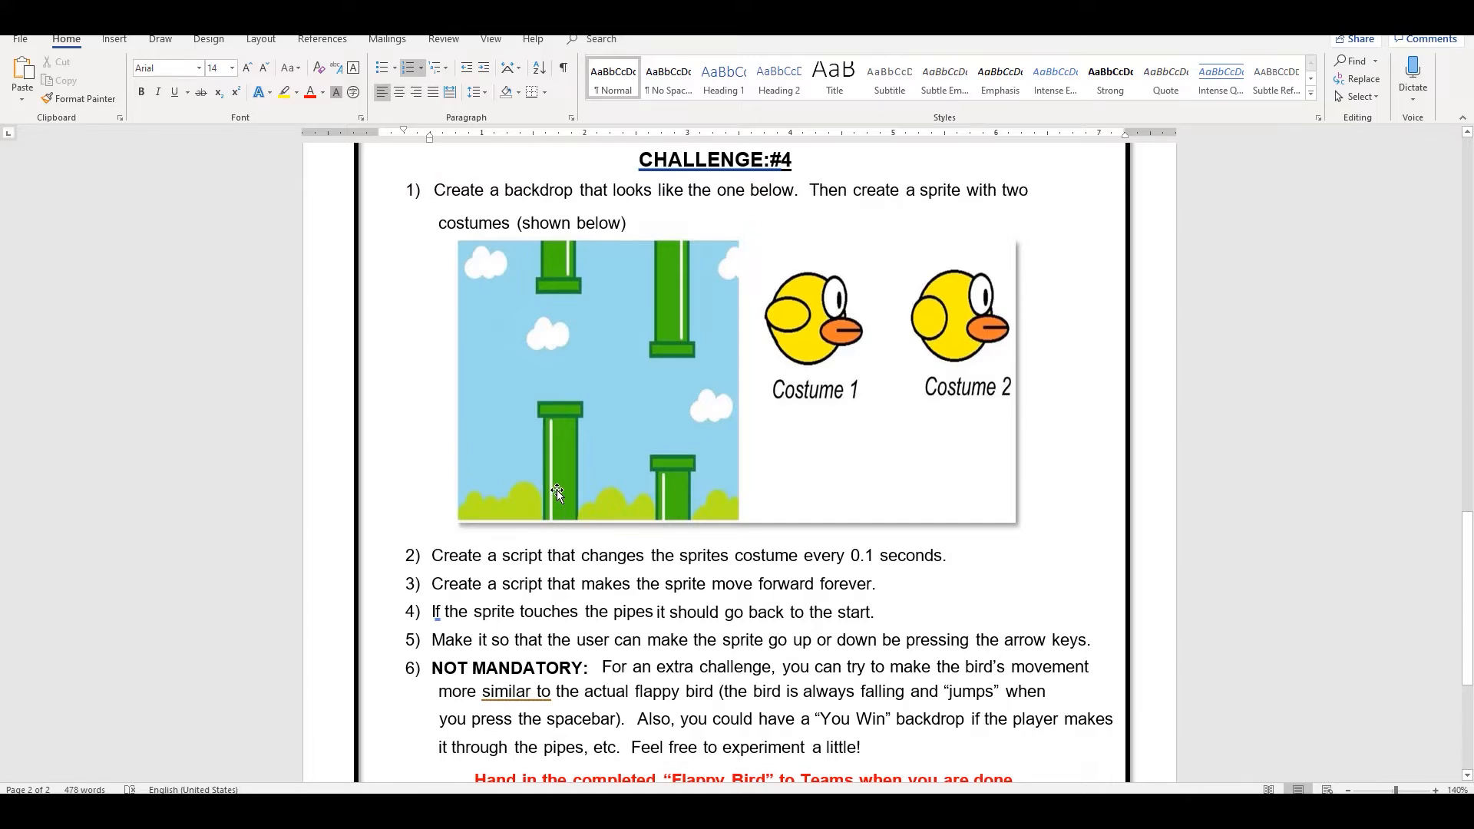
mouse_move(734, 810)
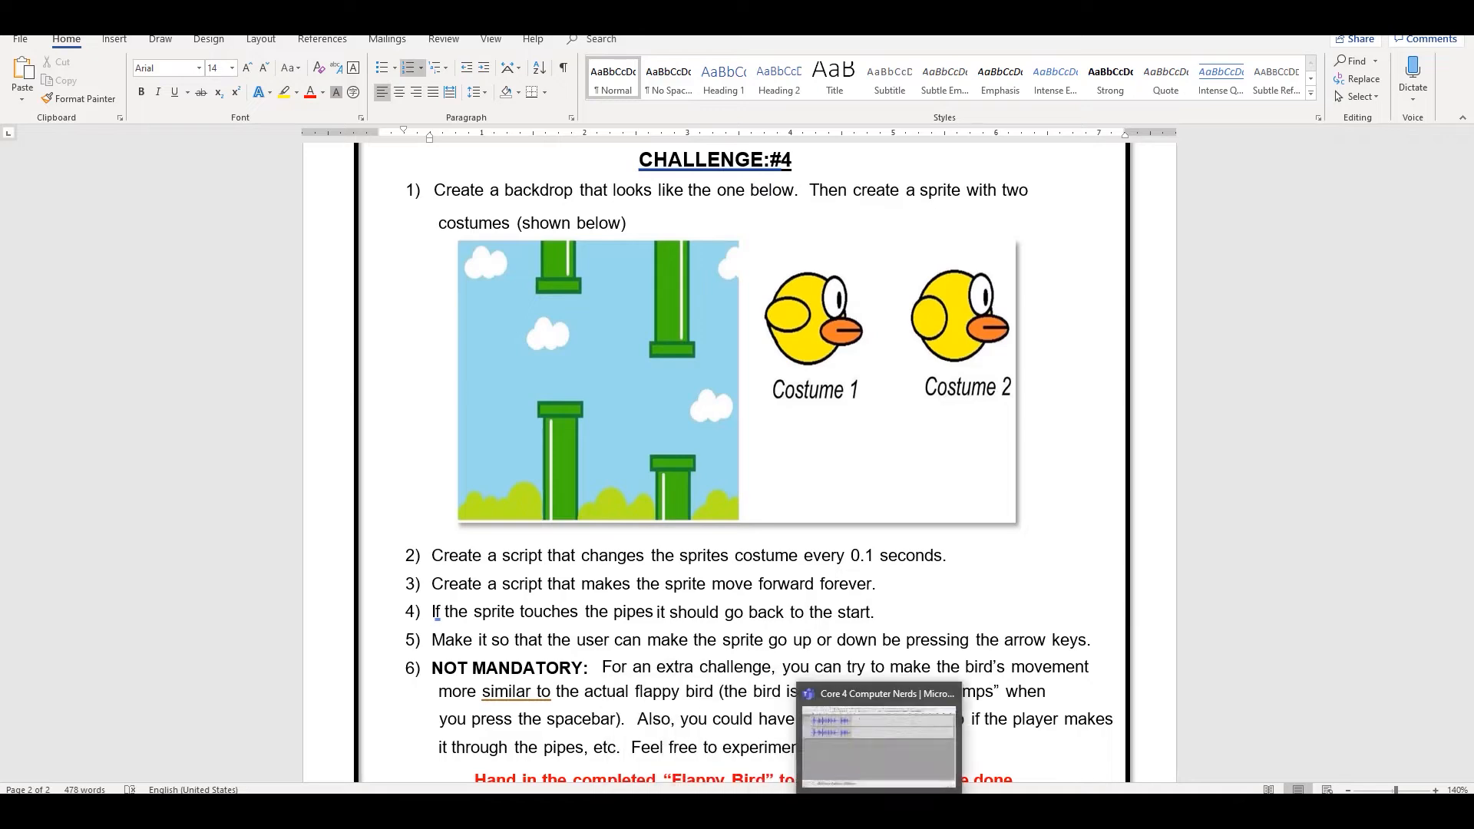
mouse_move(432, 811)
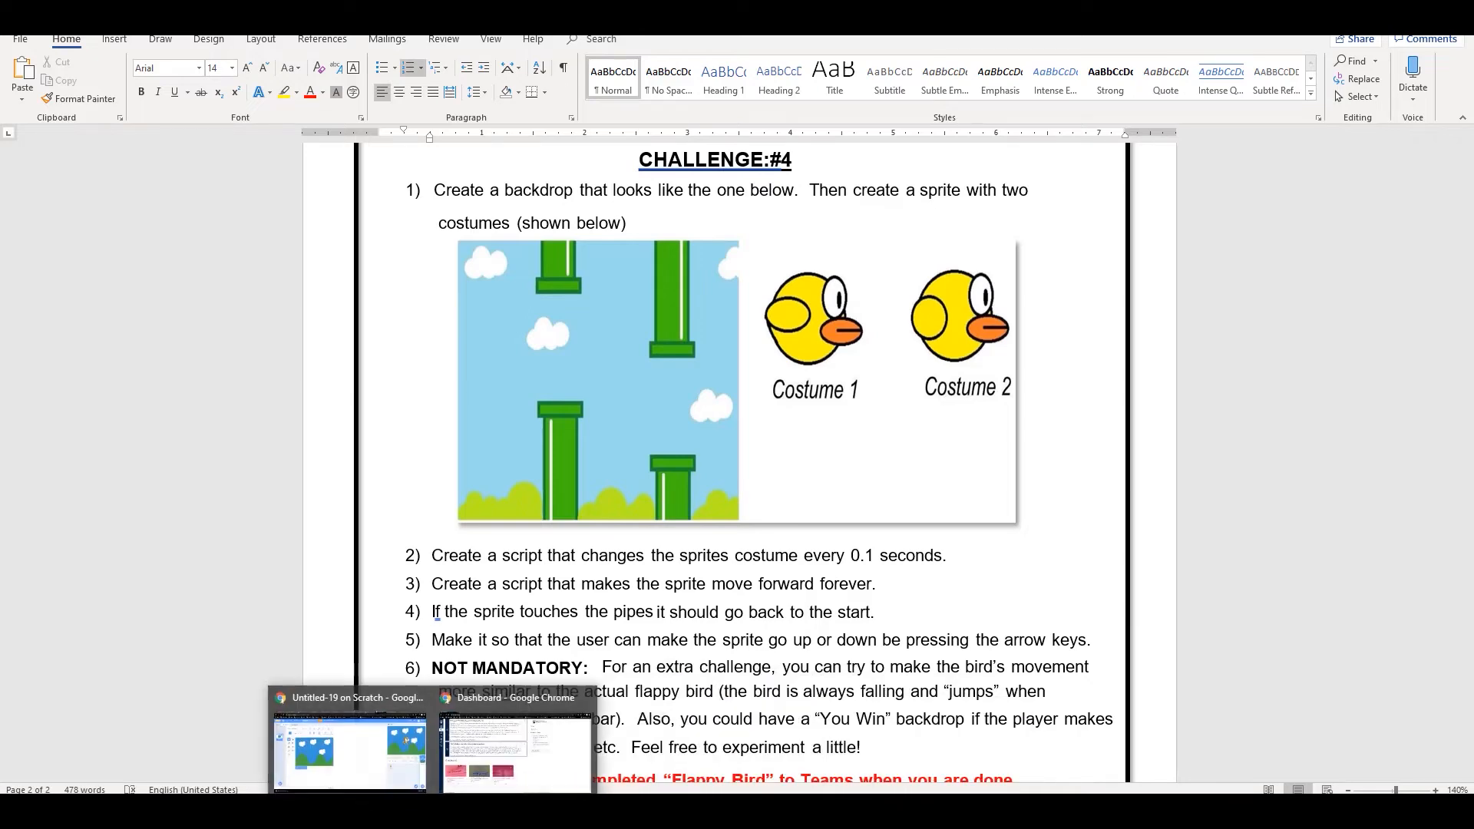
left_click(376, 771)
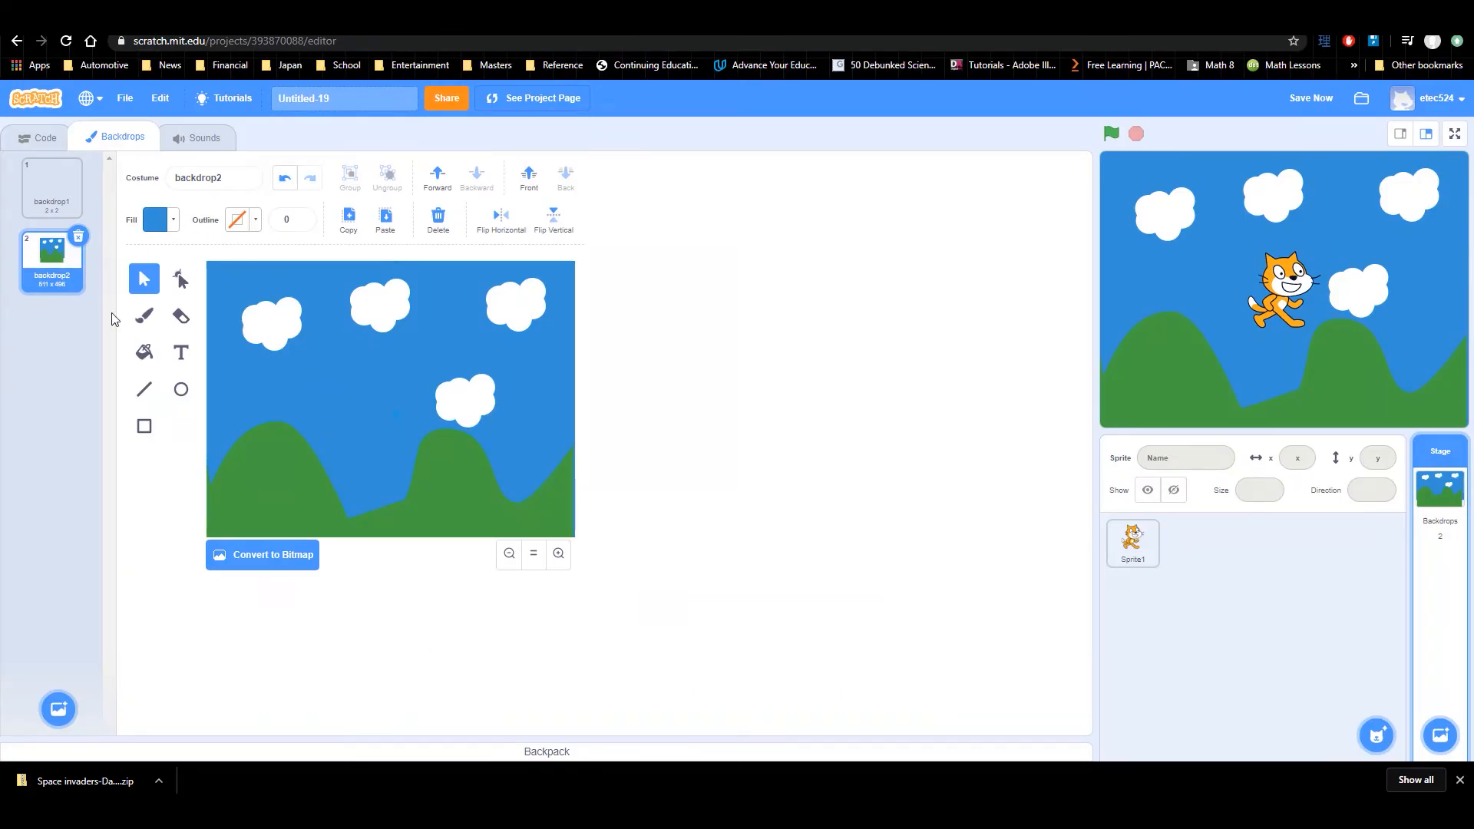
Step: Draw a tall pipe rectangle at the first hill's right slope down to the canvas's lower edge, filled dark green with color 43 and brightness 42
left_click(144, 426)
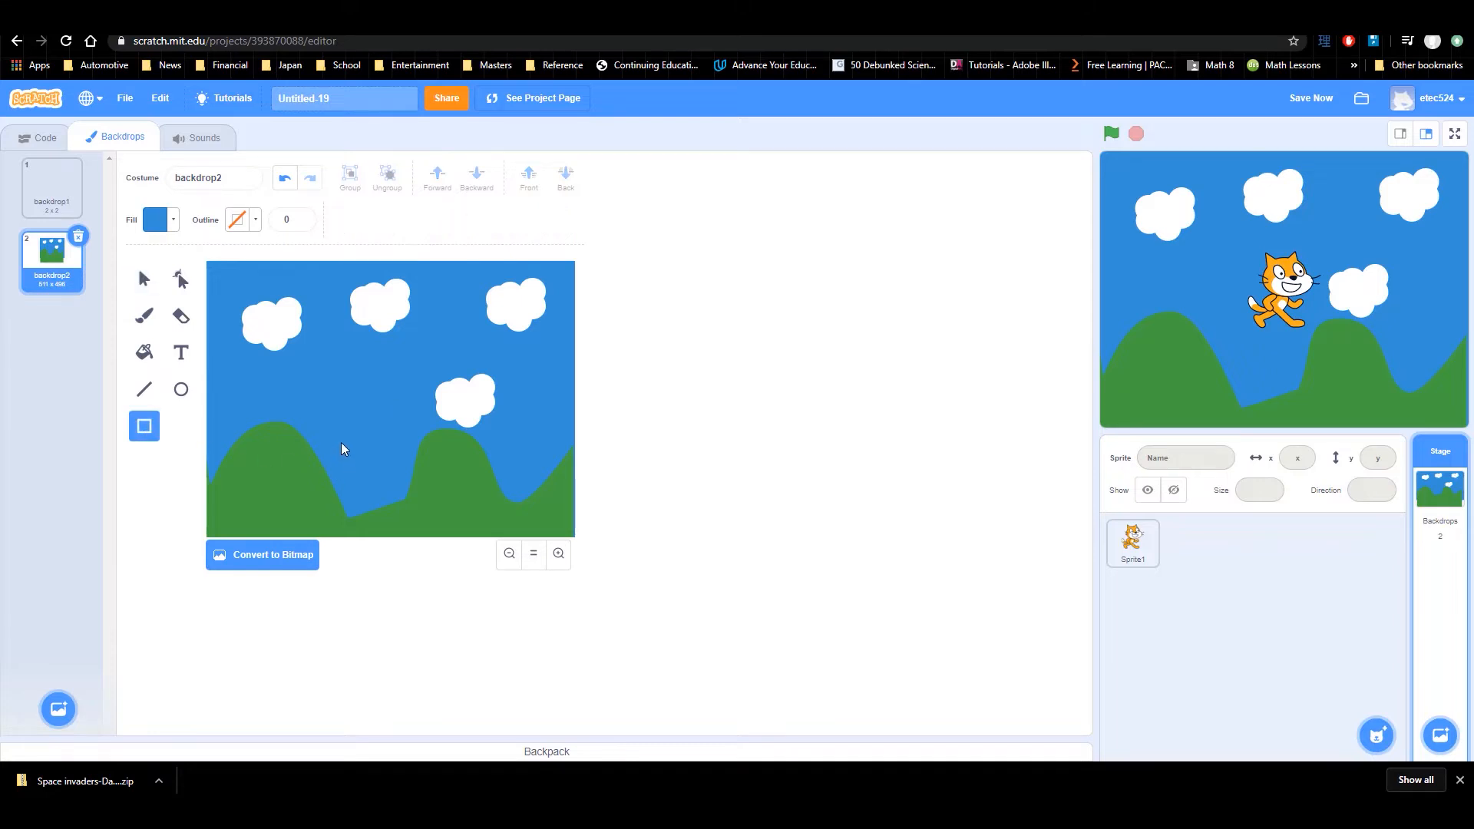
left_click(156, 221)
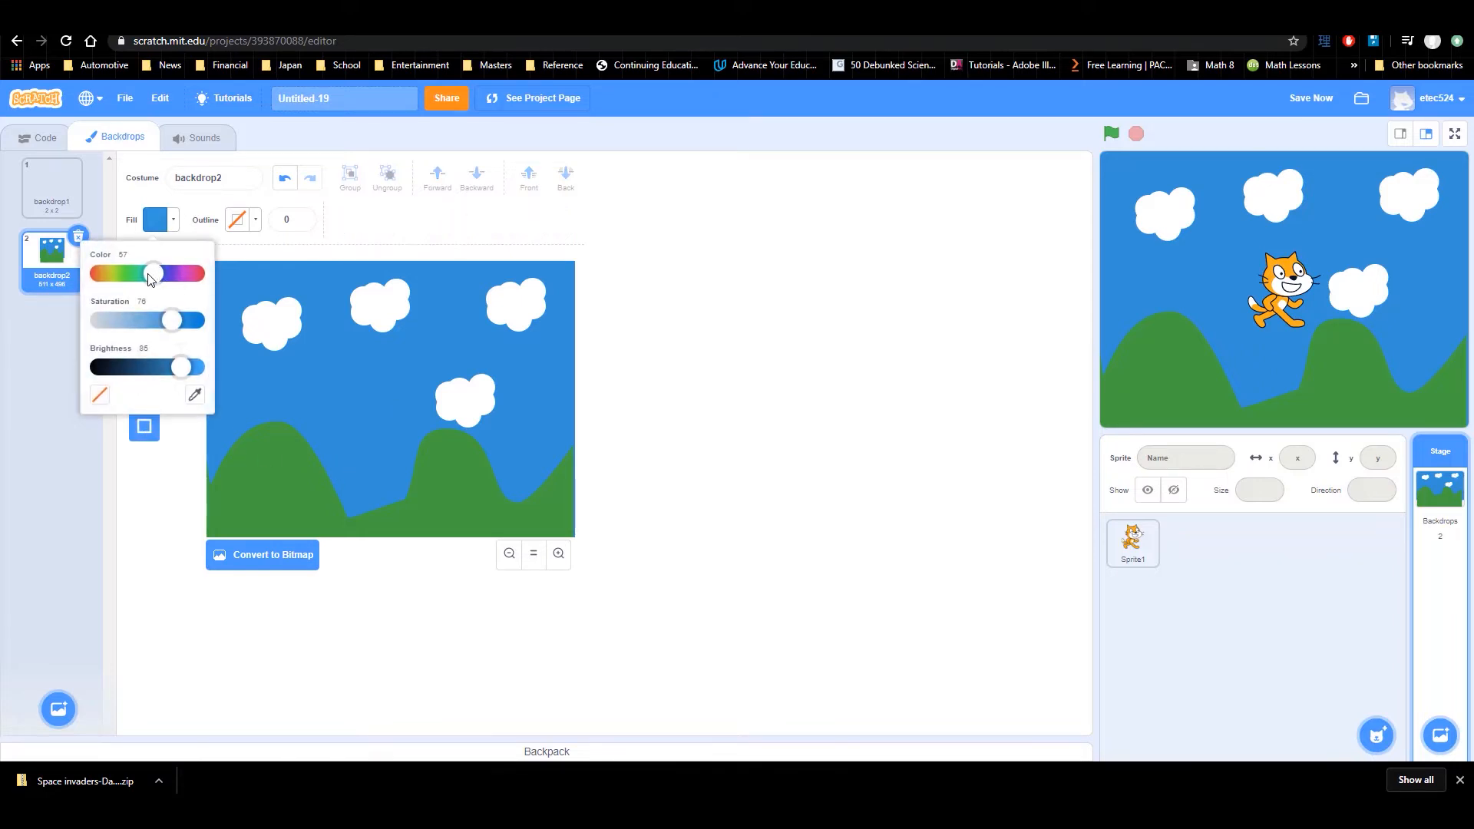
left_click_drag(151, 276, 142, 278)
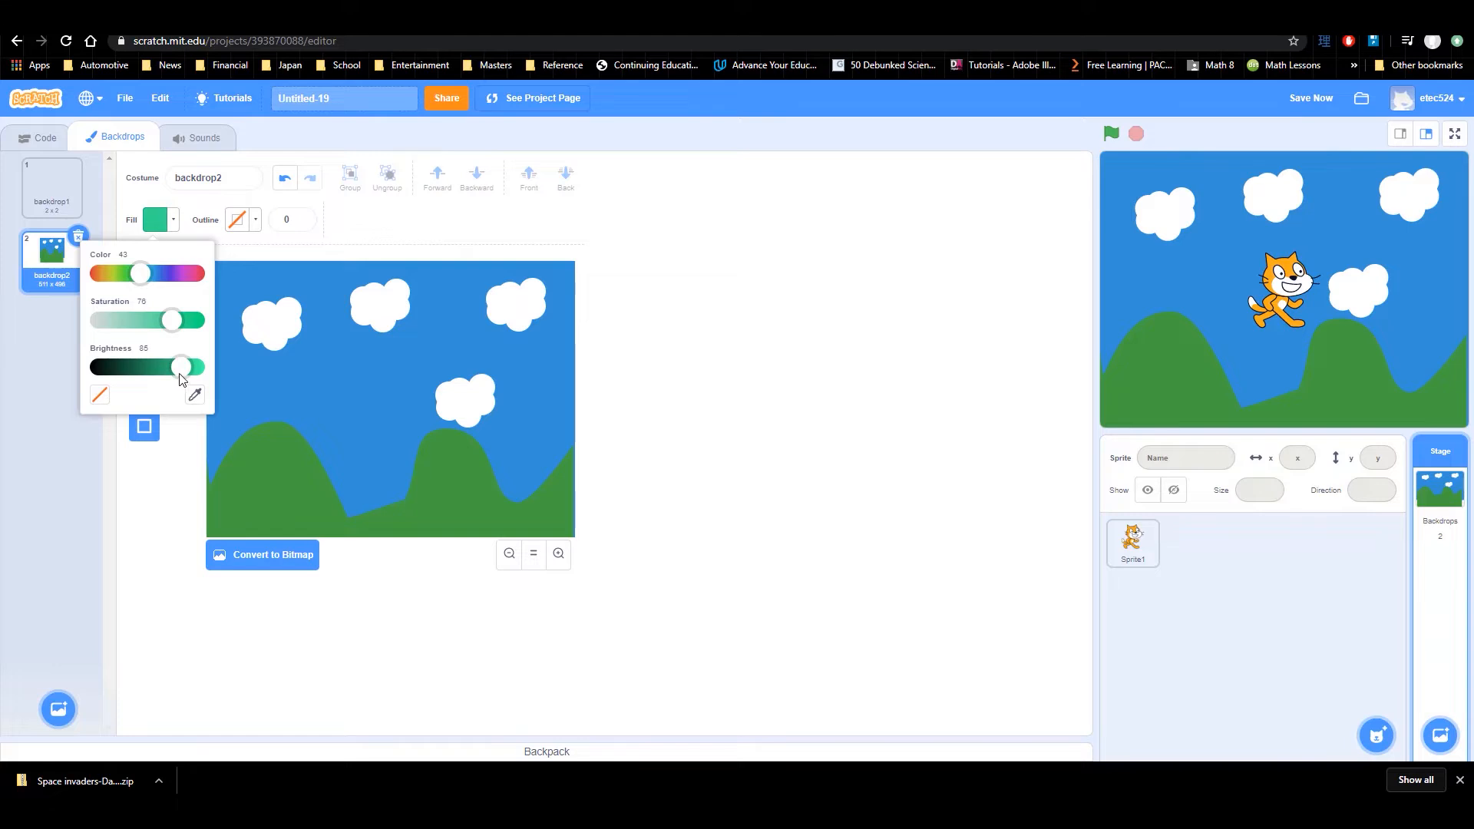
left_click_drag(182, 367, 140, 368)
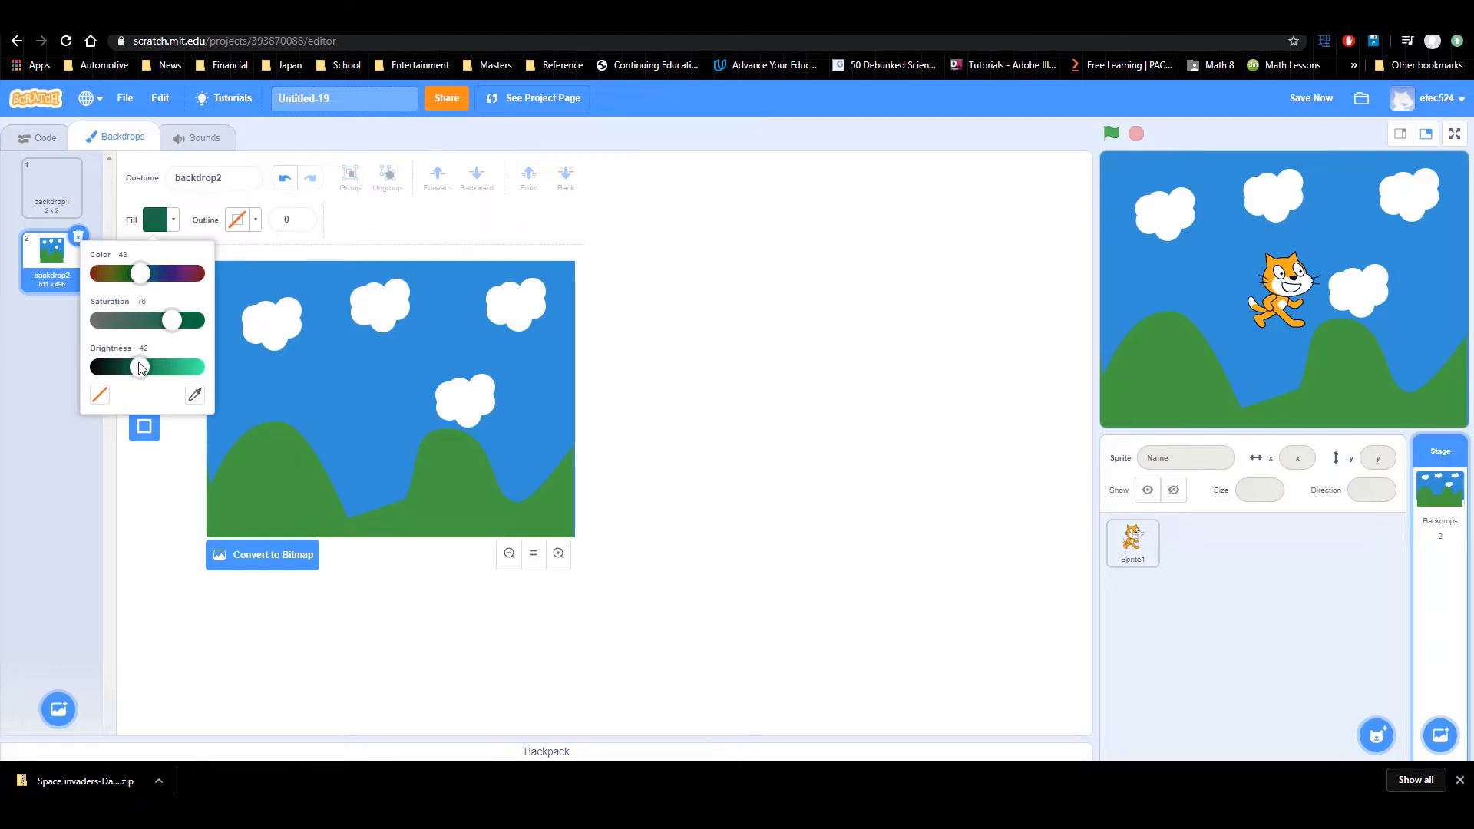
left_click(296, 434)
left_click_drag(317, 506, 344, 543)
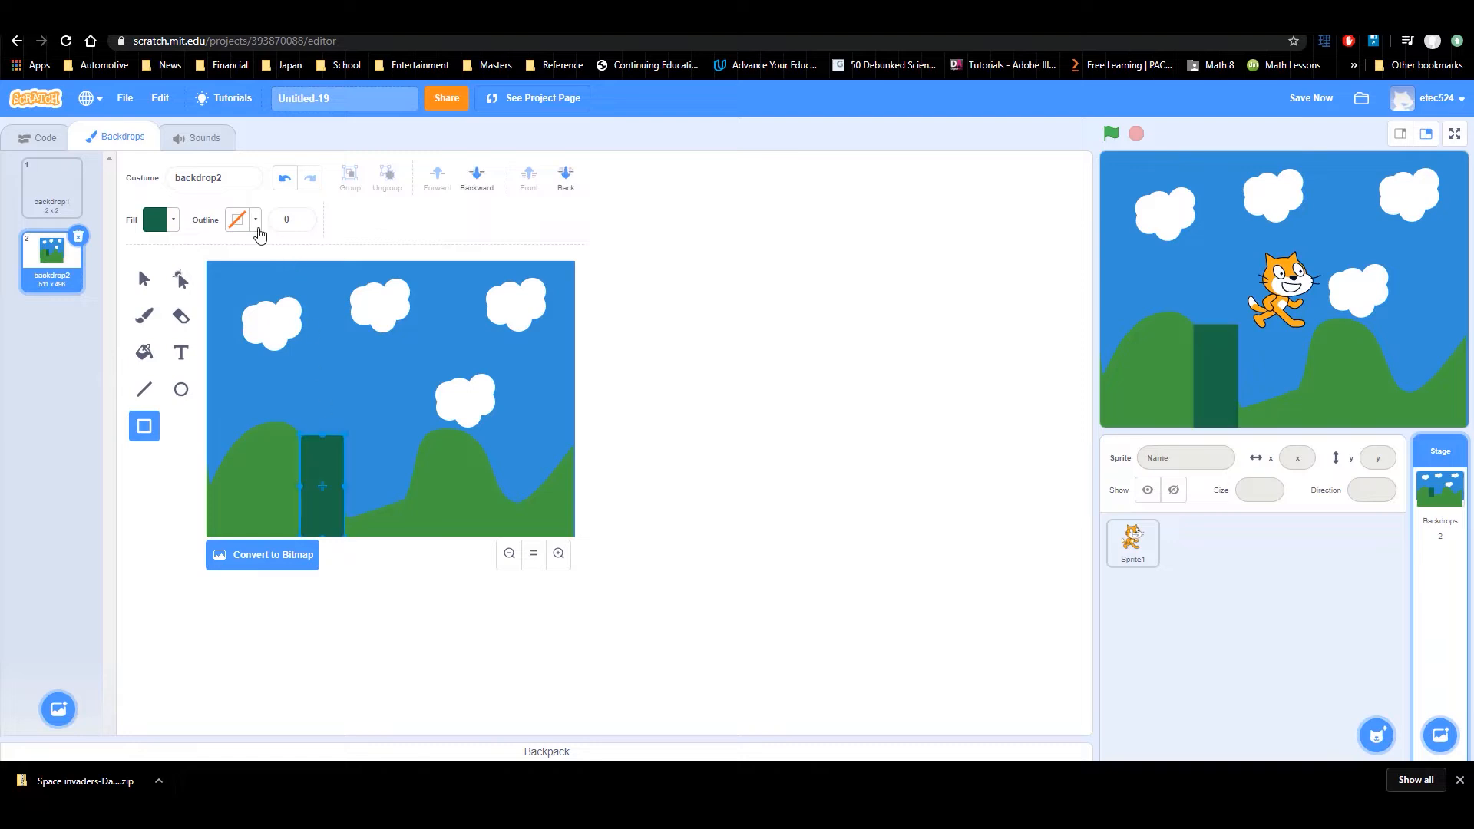
Step: Give the pipe a dark outline with color 50, saturation 42 and brightness 16
left_click(238, 219)
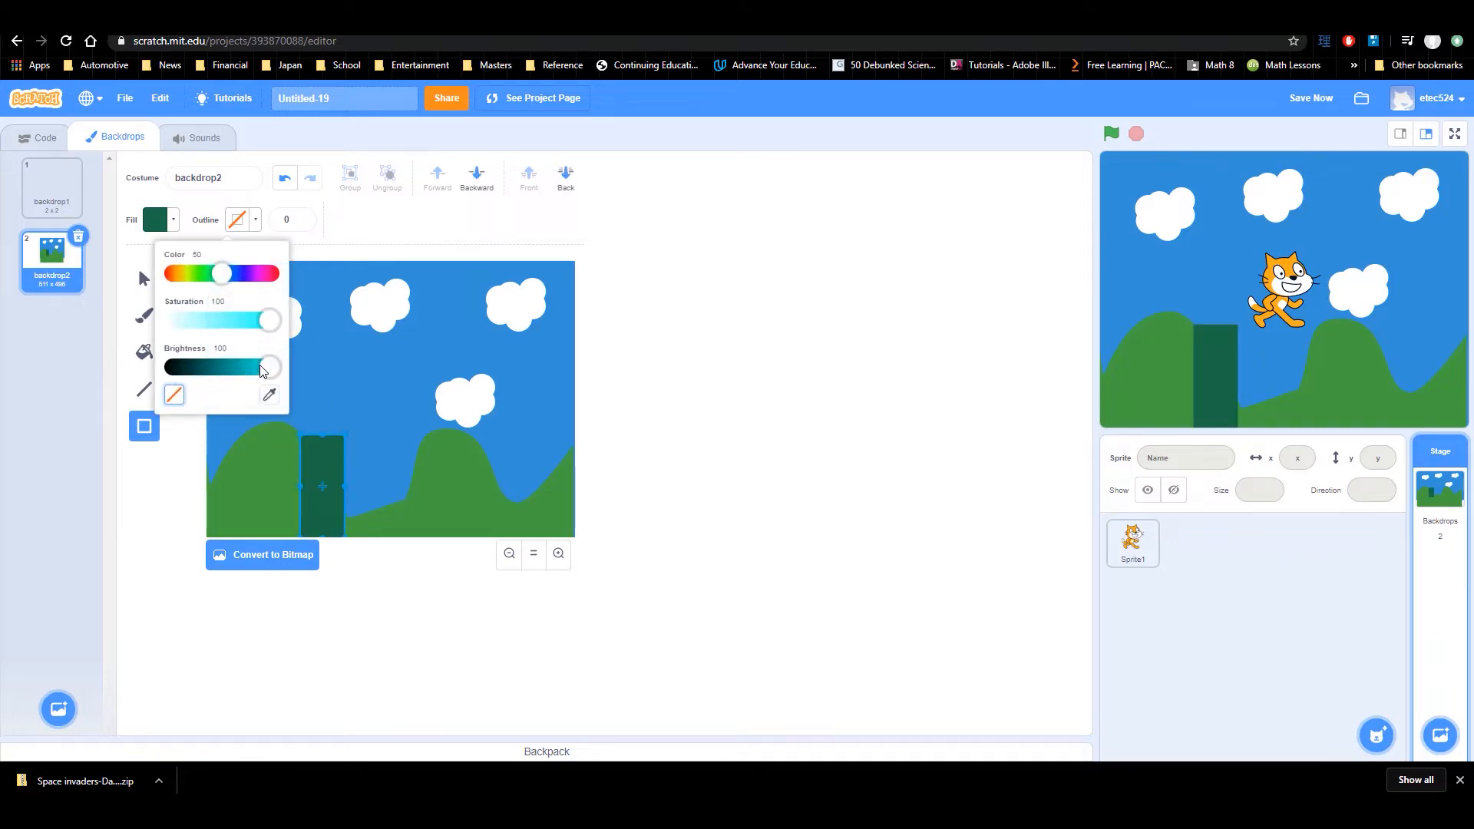
left_click_drag(264, 369, 185, 368)
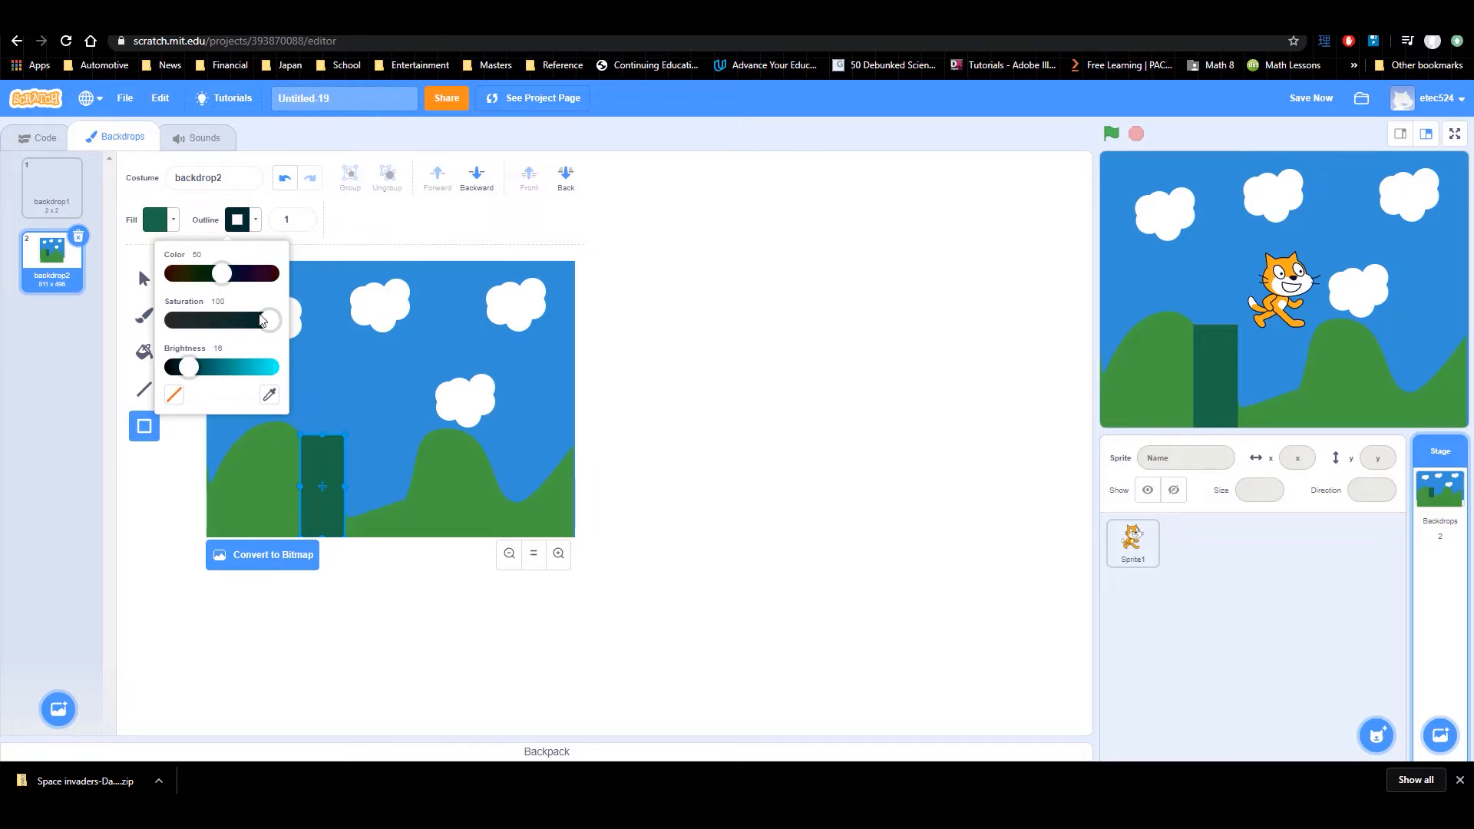
left_click_drag(270, 320, 213, 320)
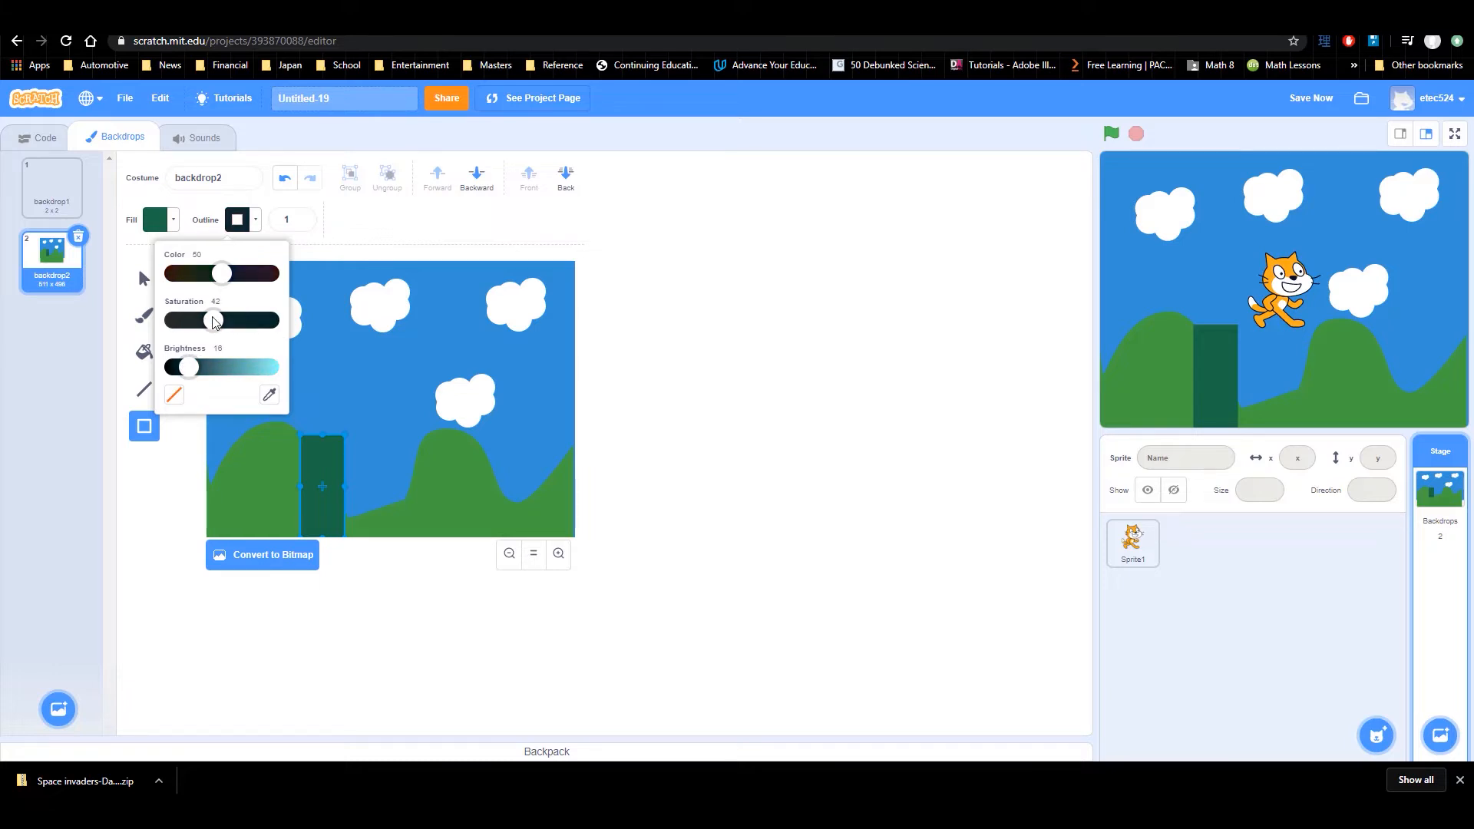
left_click(325, 336)
Step: Undo the stray small rectangle on the pipe and draw a wider, short rectangle across the pipe's upper end as its rim
left_click_drag(323, 474, 332, 471)
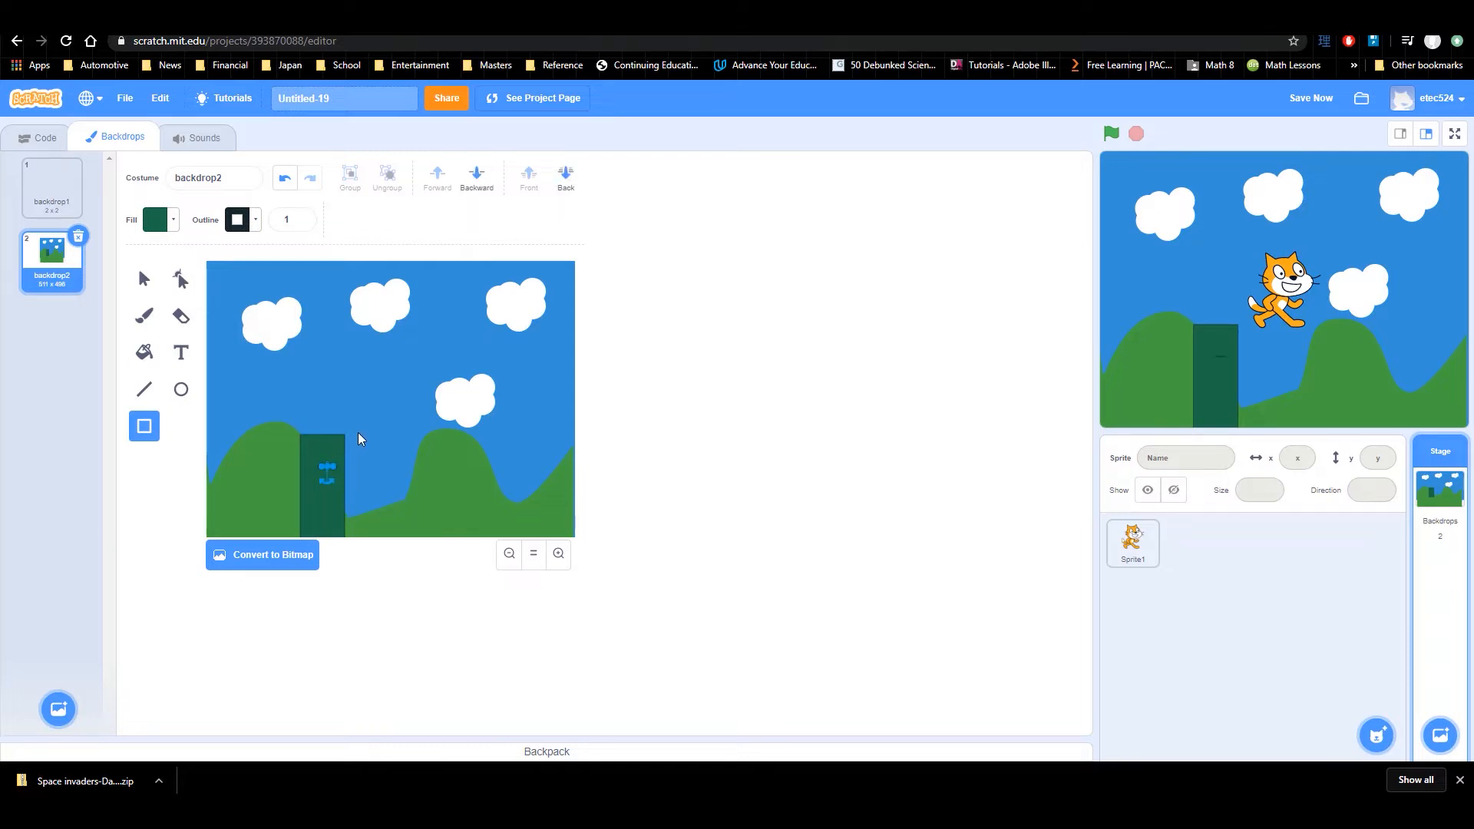
key("ctrl+z")
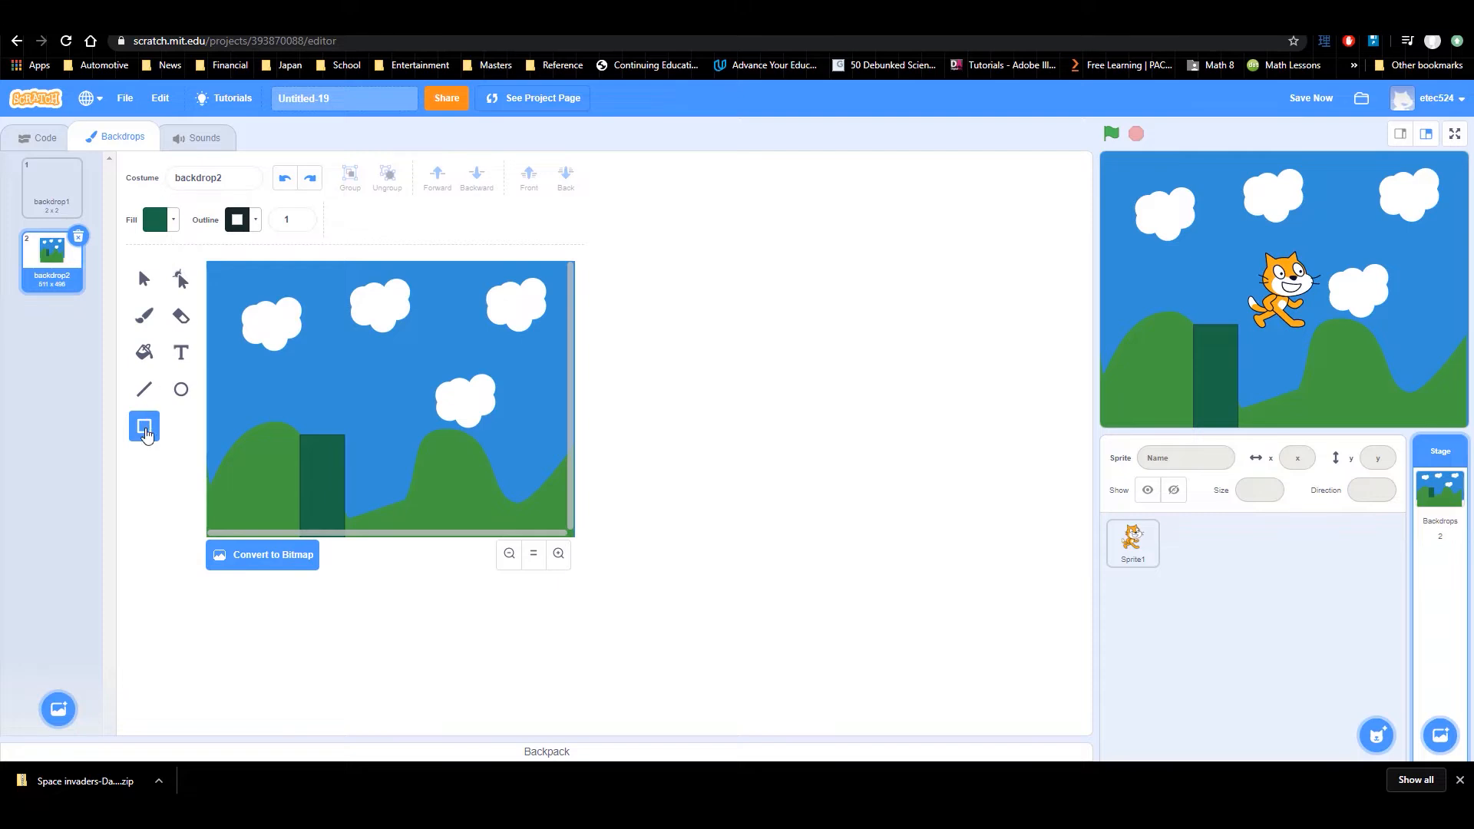
mouse_move(289, 416)
left_mouse_down()
mouse_move(299, 436)
mouse_move(354, 444)
left_mouse_up()
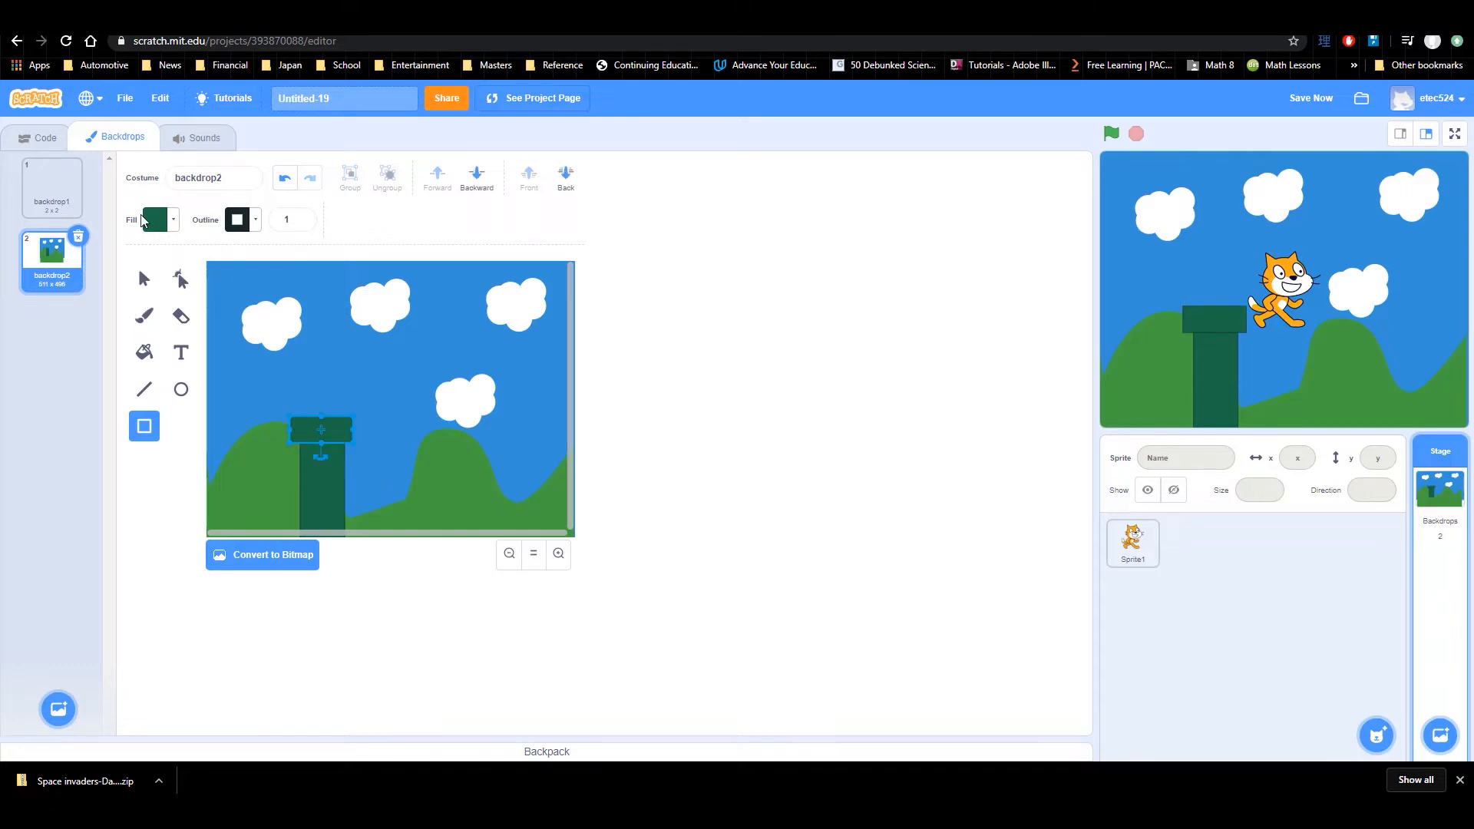
Step: Recolor the pipe's rim white with saturation 0 and brightness 100, and delete that rim
left_click(173, 220)
left_click_drag(169, 321, 90, 321)
left_click_drag(140, 367, 224, 362)
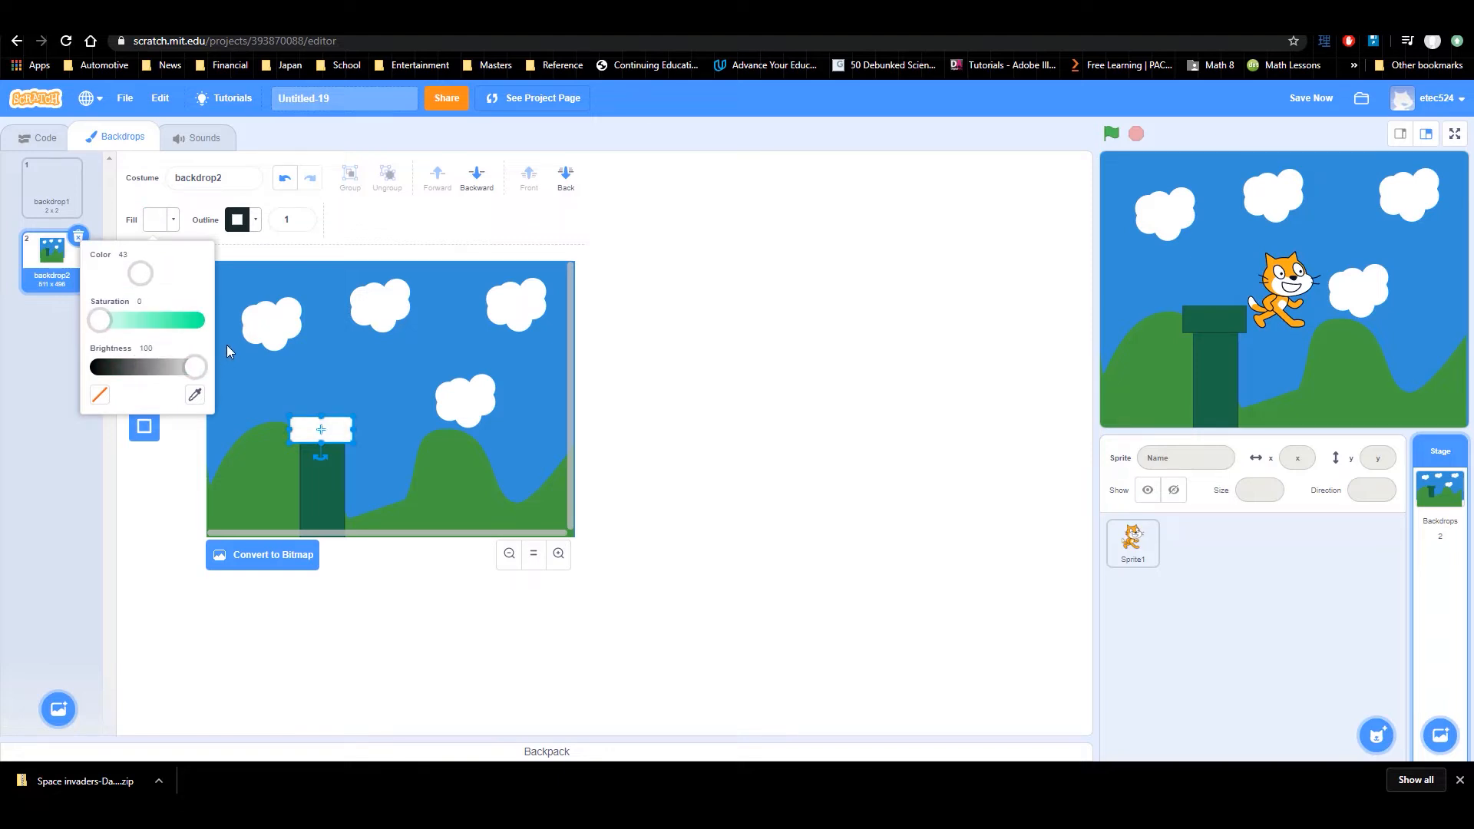
key("Delete")
left_click(377, 236)
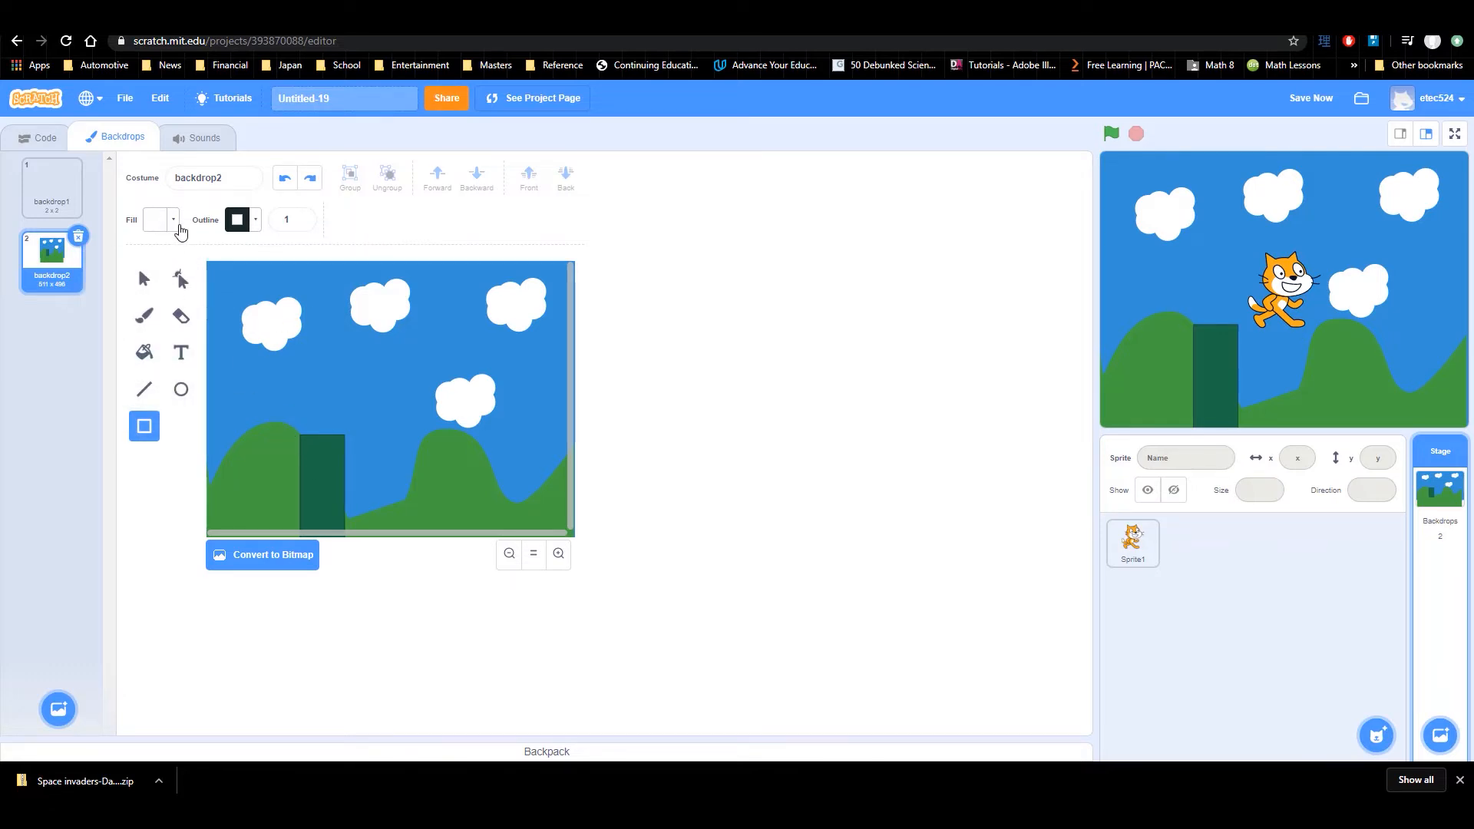
Step: Draw a new wide white rectangle across the pipe's upper end as its rim
left_click(172, 221)
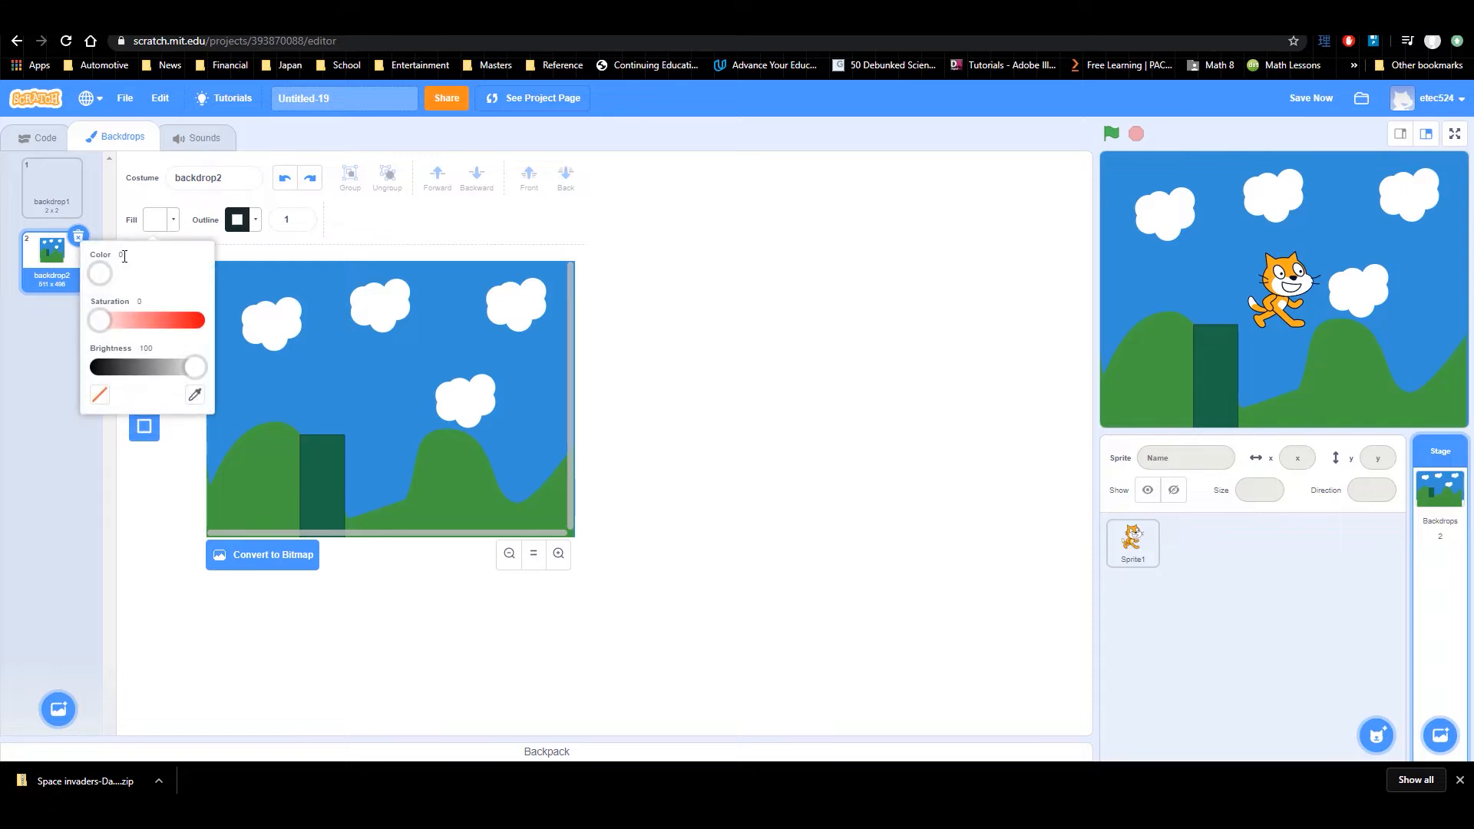
left_click(263, 422)
left_click_drag(278, 401, 375, 454)
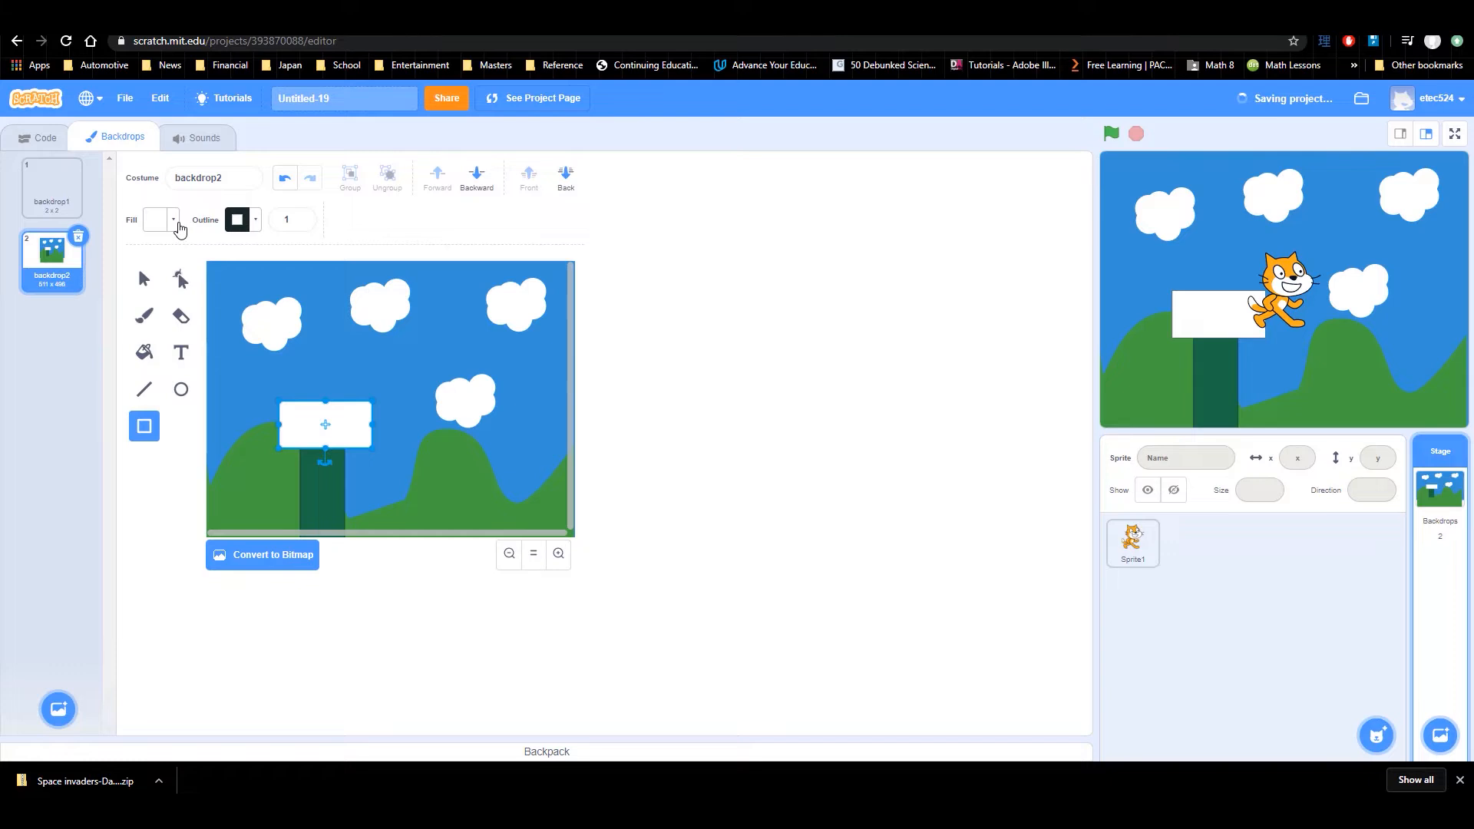
Step: Fill the new rim with the dark green sampled from the pipe and shrink it to slightly wider than the pipe
left_click(171, 222)
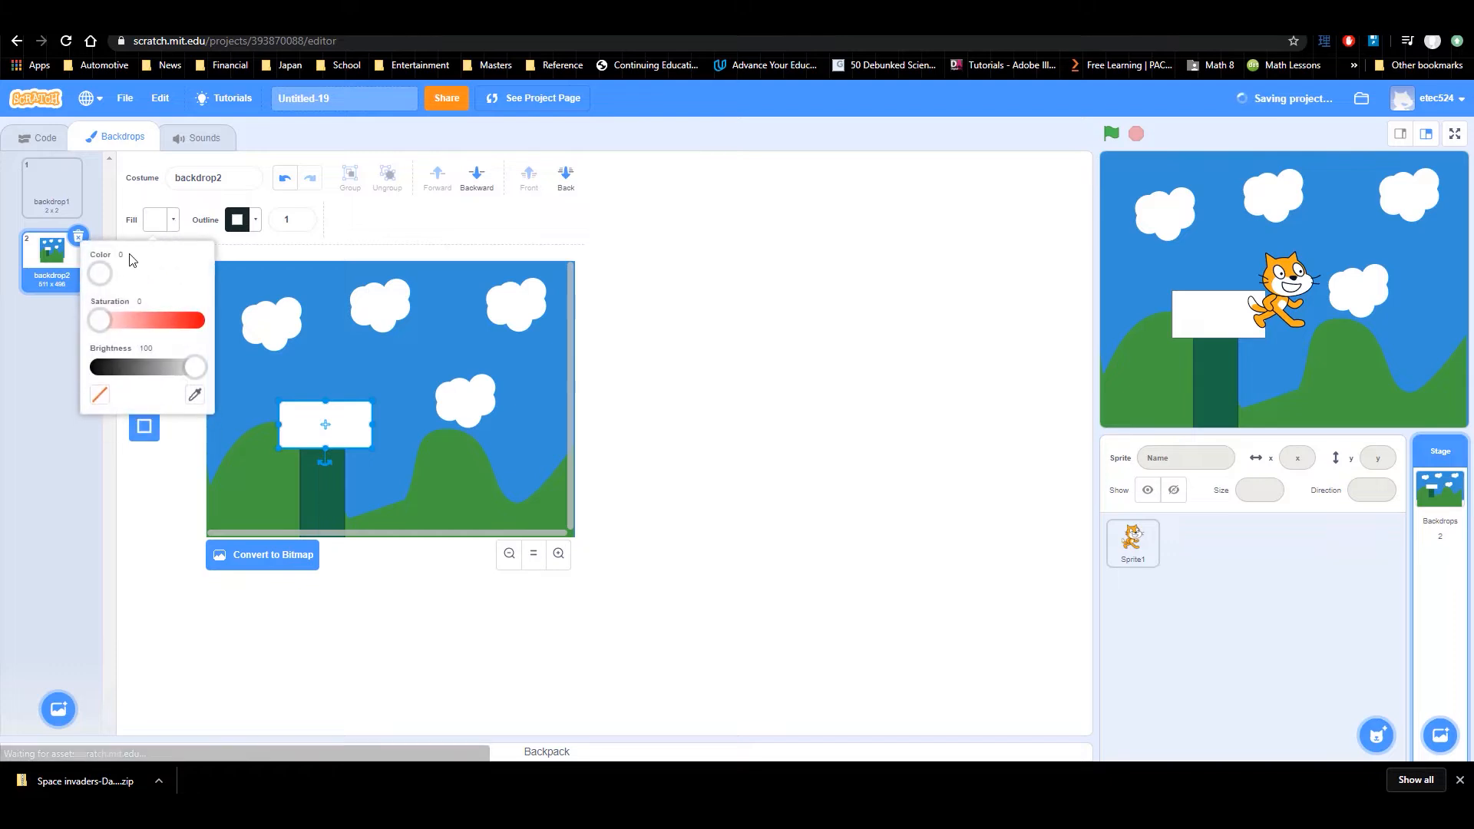
left_click(196, 396)
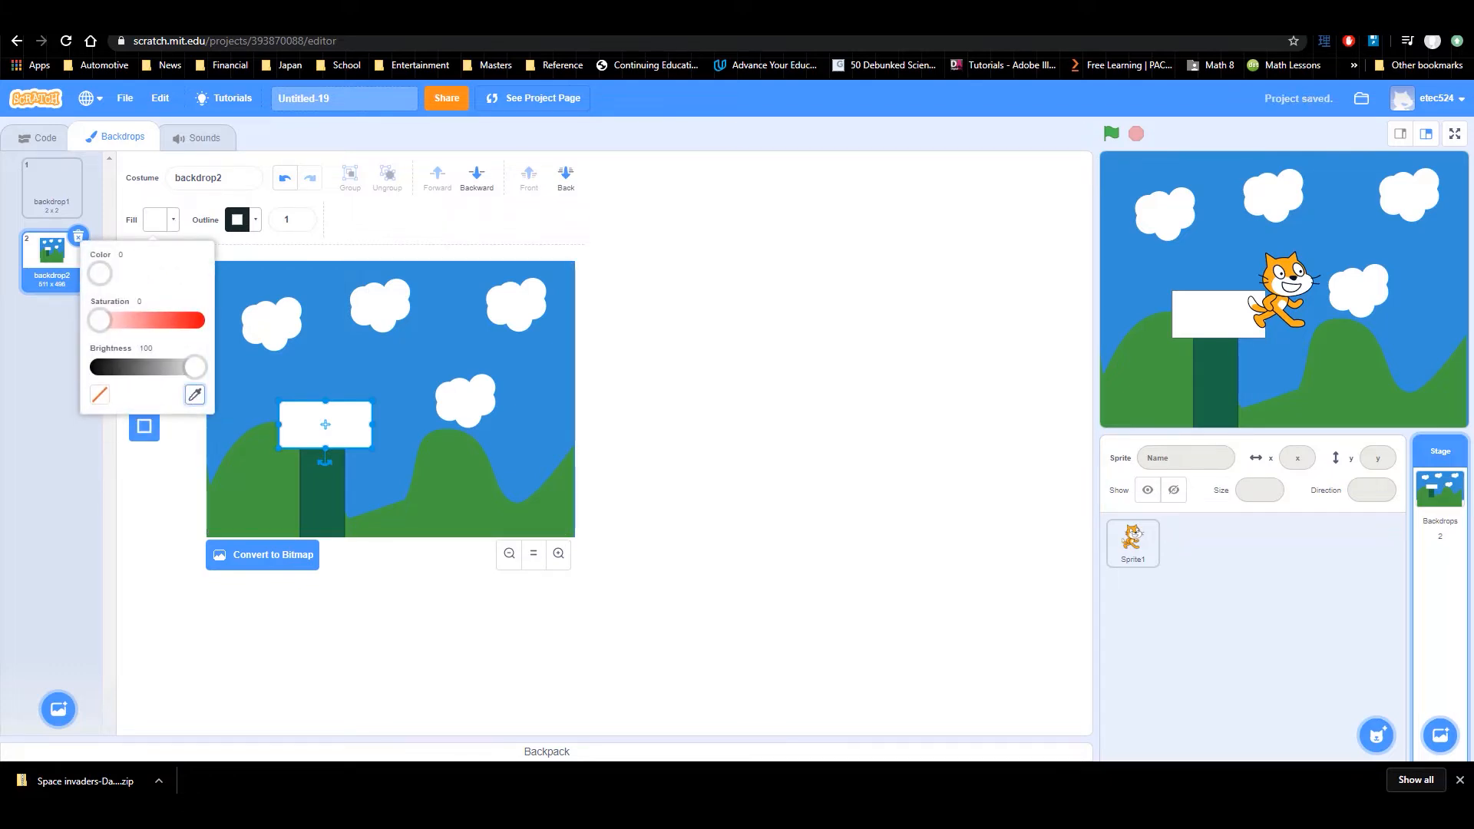
left_click(321, 499)
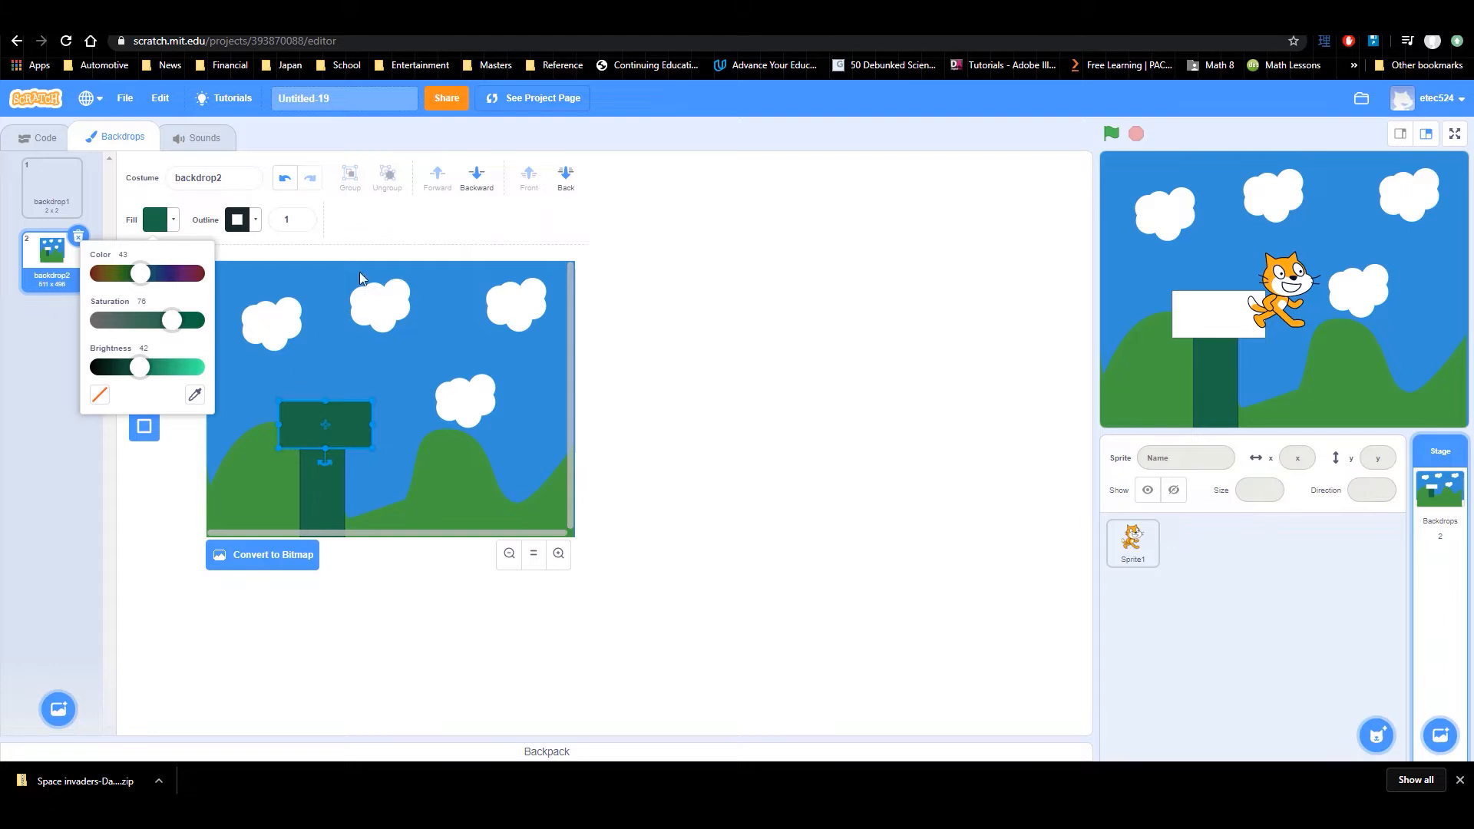
left_click(402, 212)
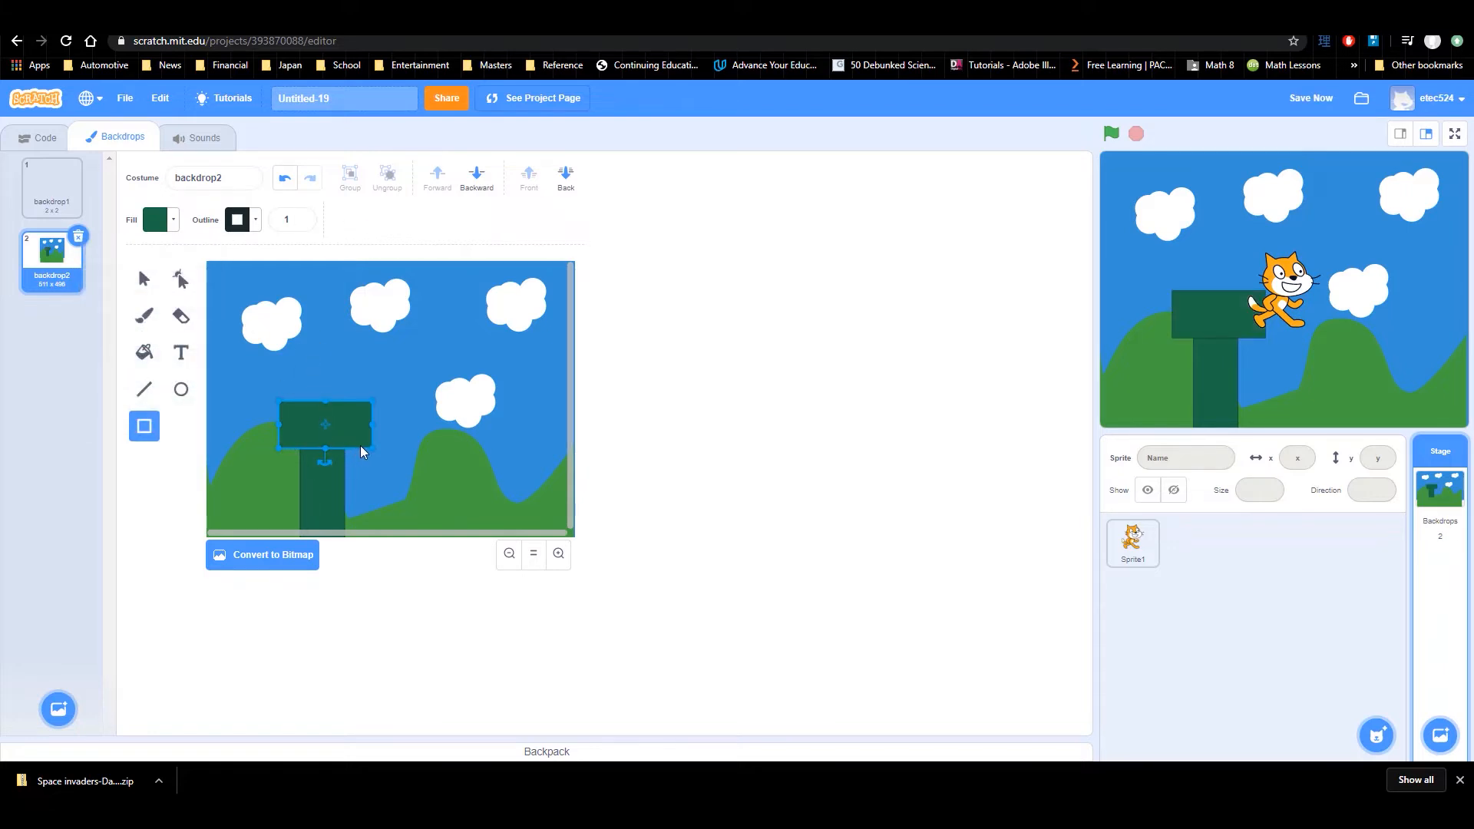
left_click_drag(371, 452, 332, 418)
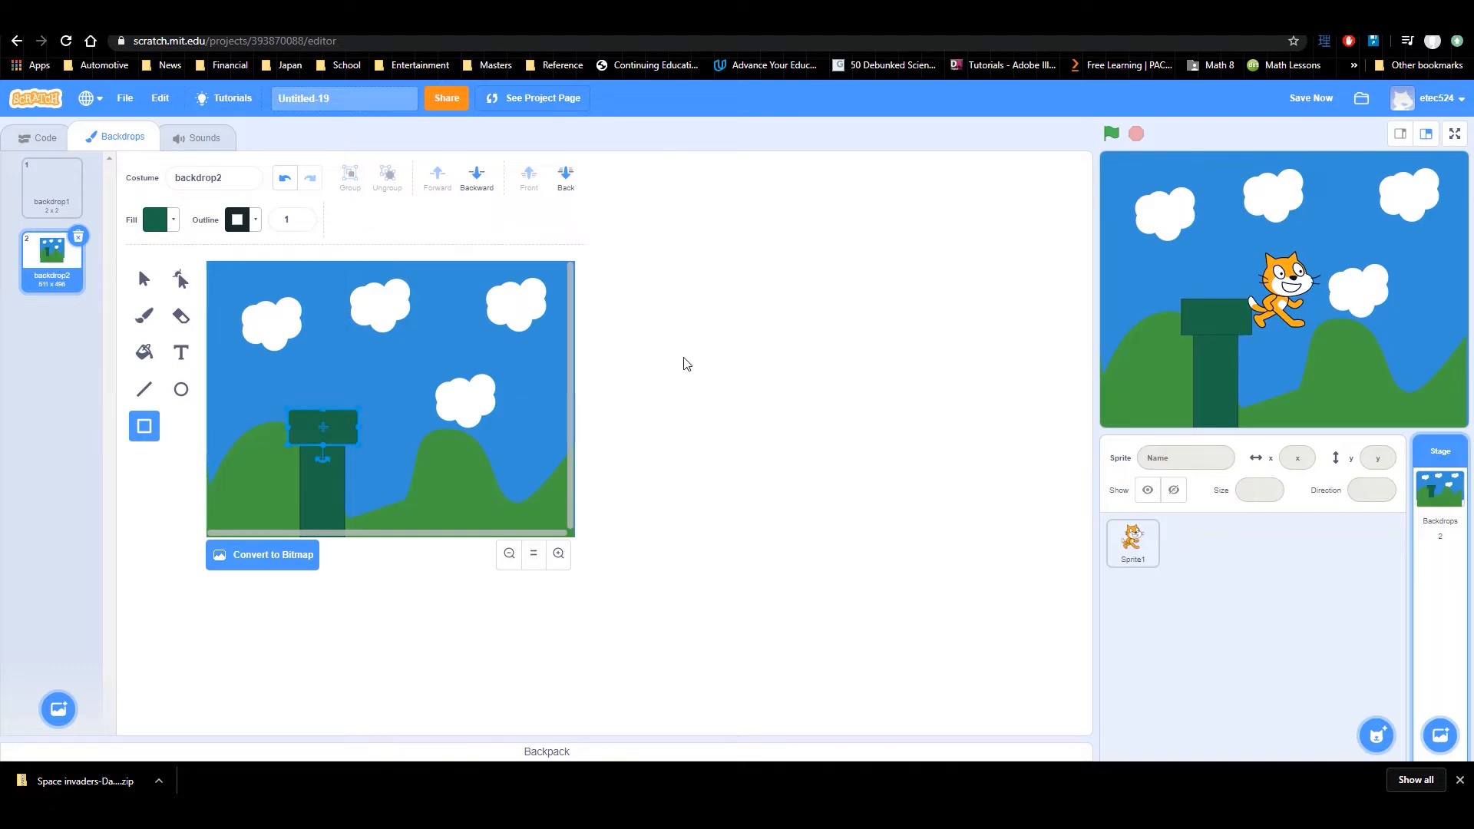
Step: Lighten the blue sky by slightly lowering the saturation of its fill
left_click(143, 278)
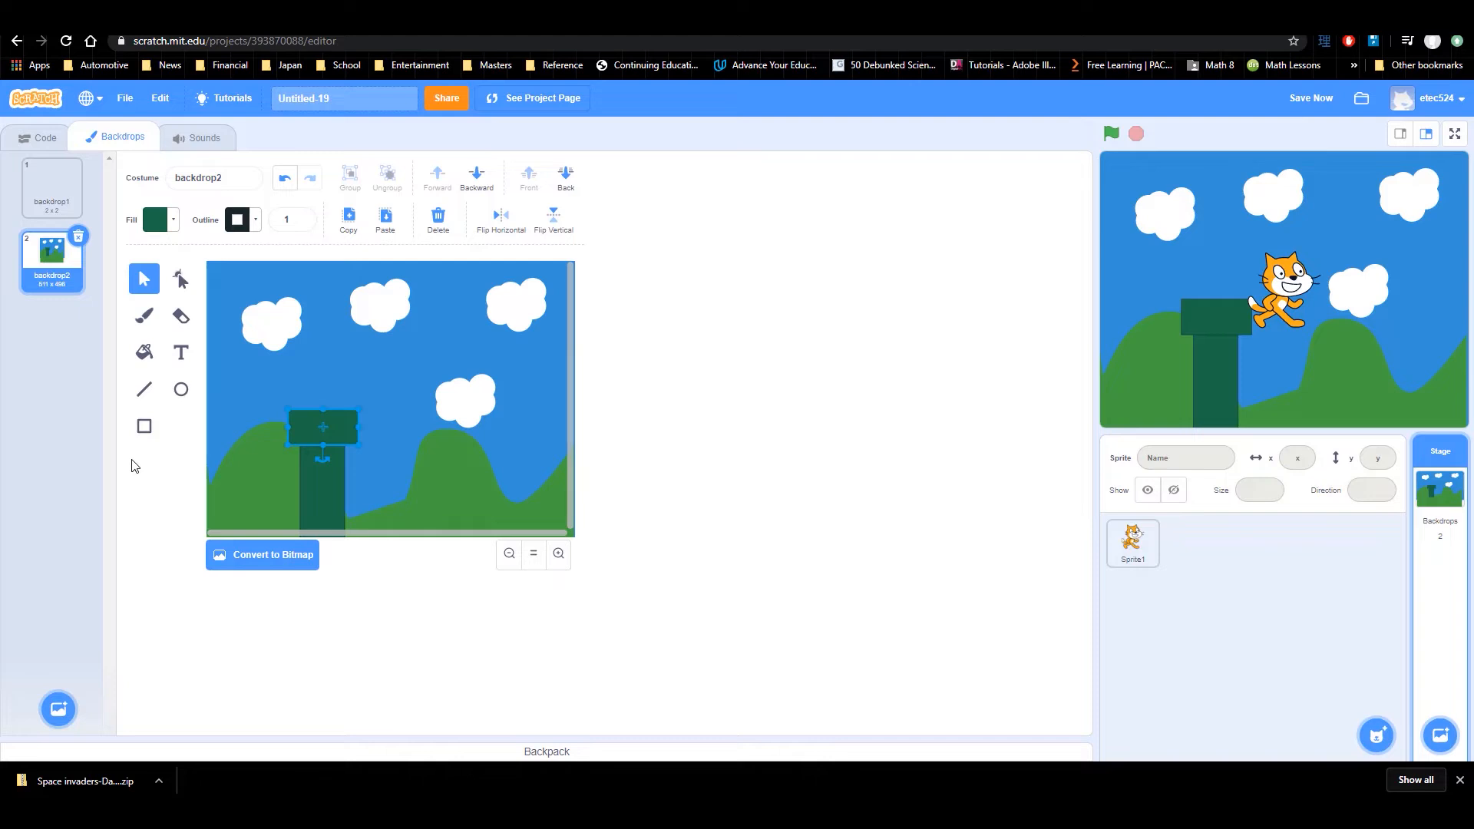
left_click(398, 455)
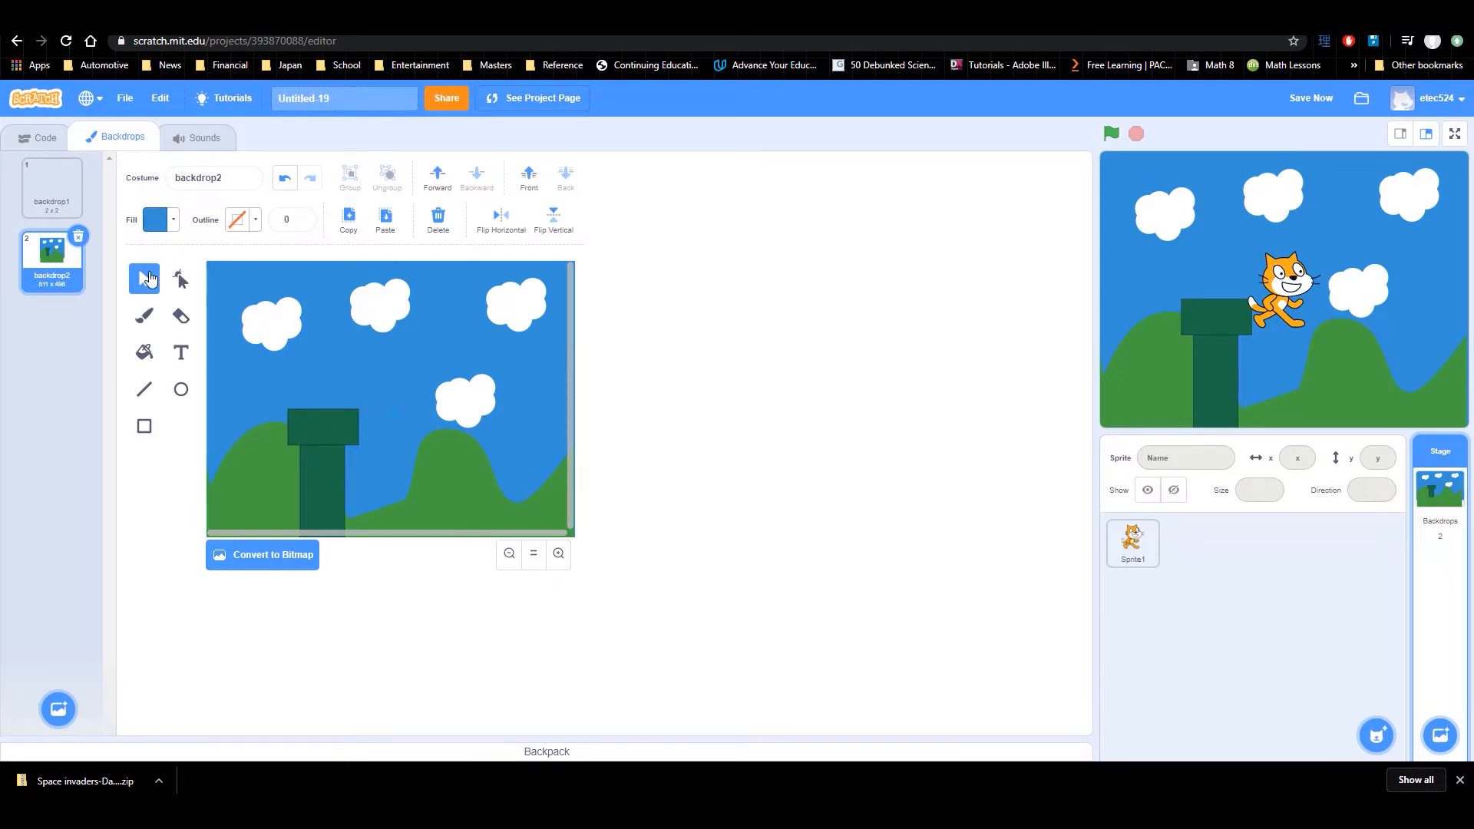
left_click(173, 220)
mouse_move(178, 350)
left_mouse_down()
mouse_move(86, 347)
mouse_move(173, 353)
left_mouse_up()
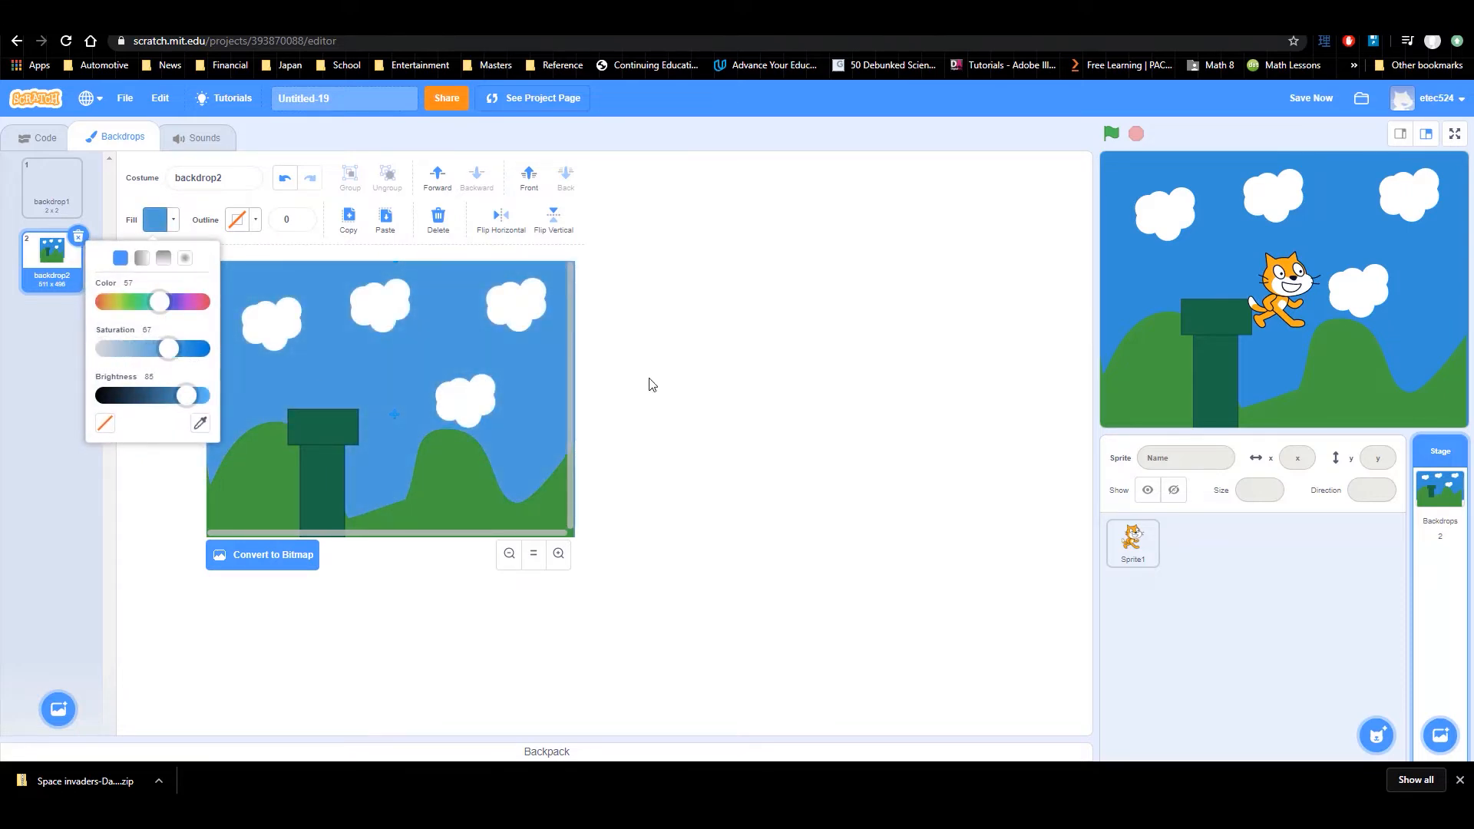
left_click(749, 366)
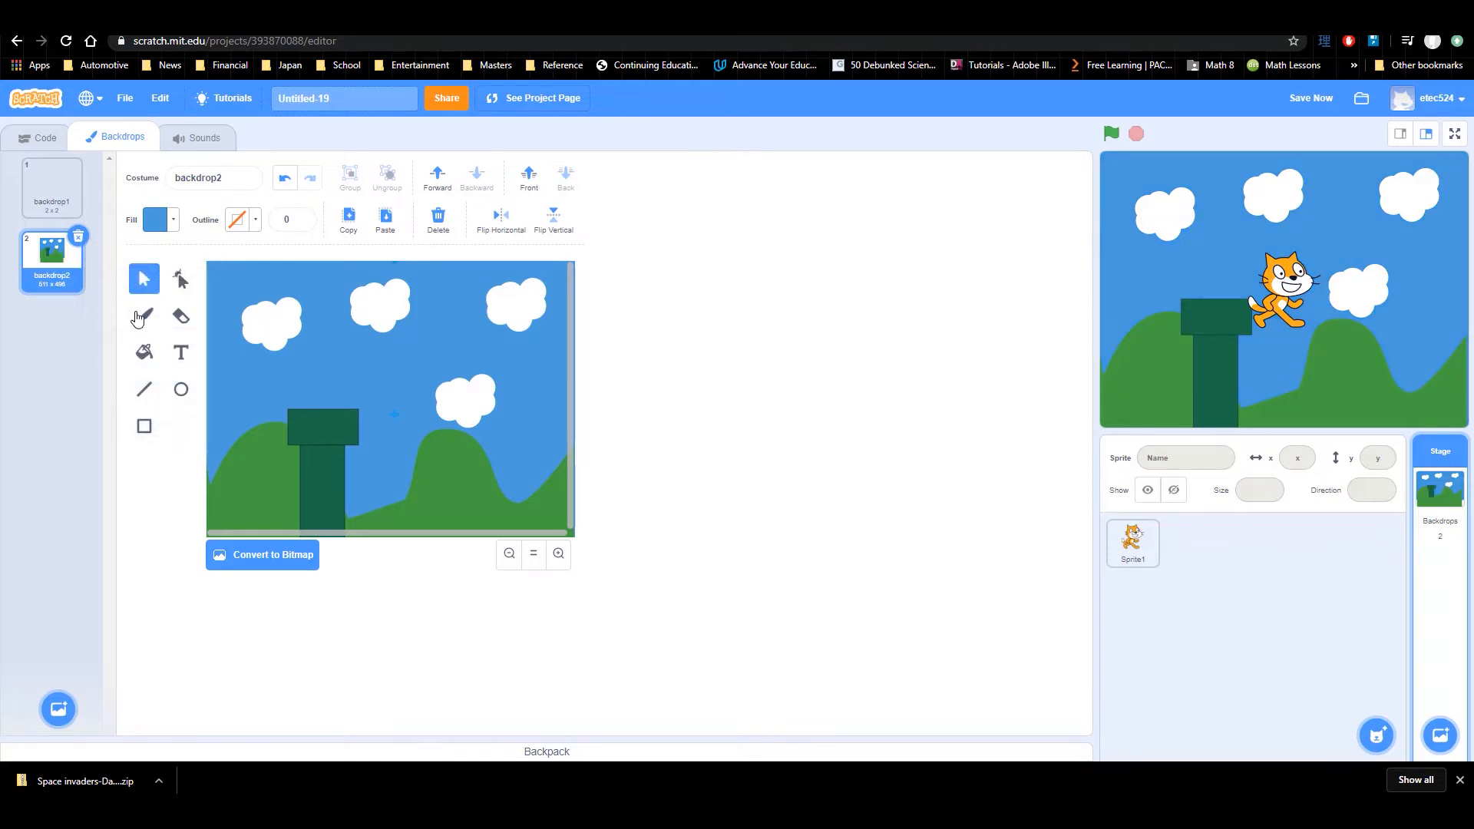
Step: Draw a thin vertical highlight rectangle along the pipe body's left edge, filled white with saturation 0 and brightness 100, without an outline
left_click(144, 427)
left_click(175, 220)
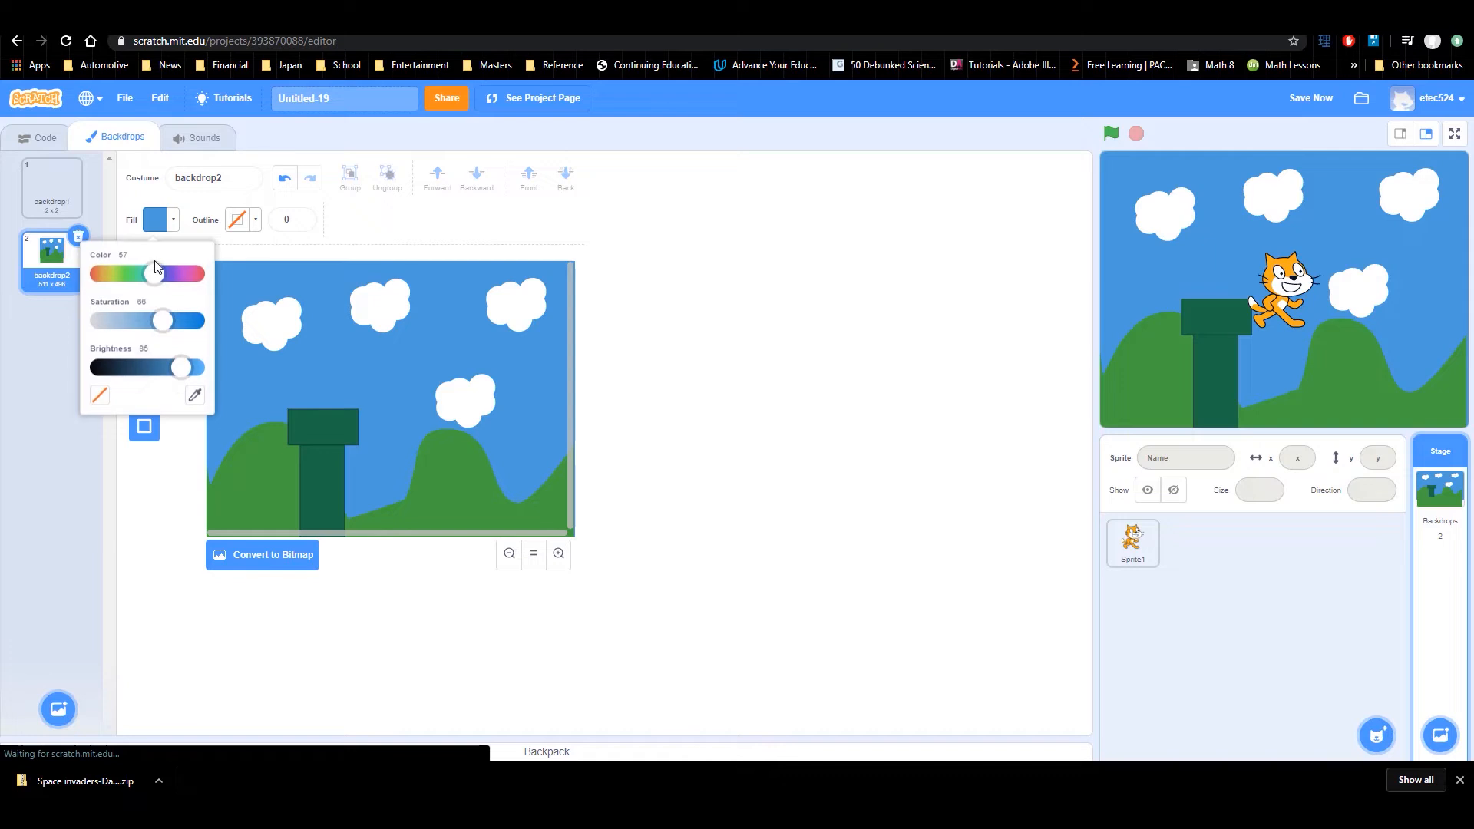
left_click_drag(129, 275, 75, 313)
left_click_drag(182, 369, 221, 370)
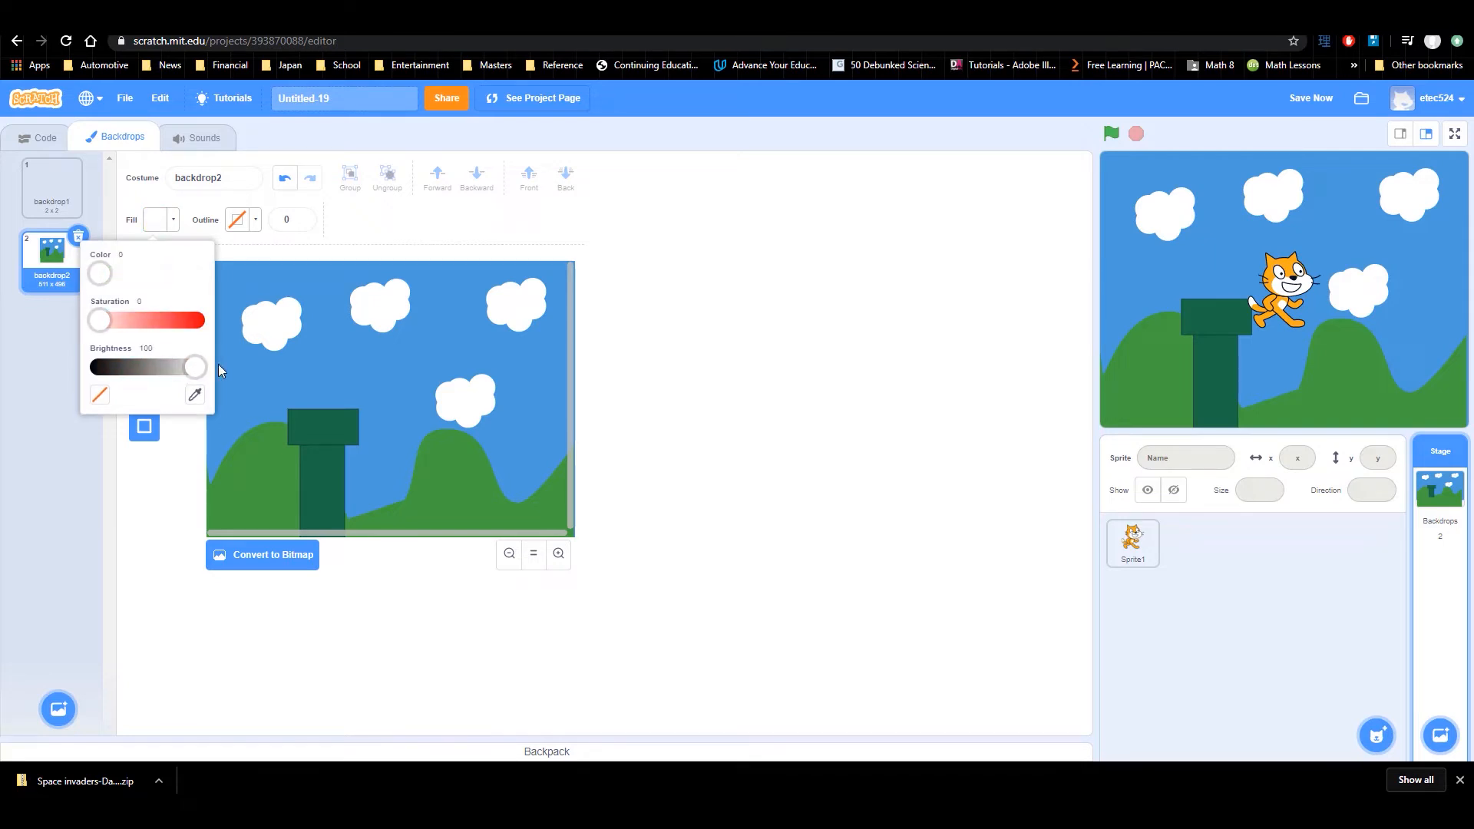
left_click(307, 454)
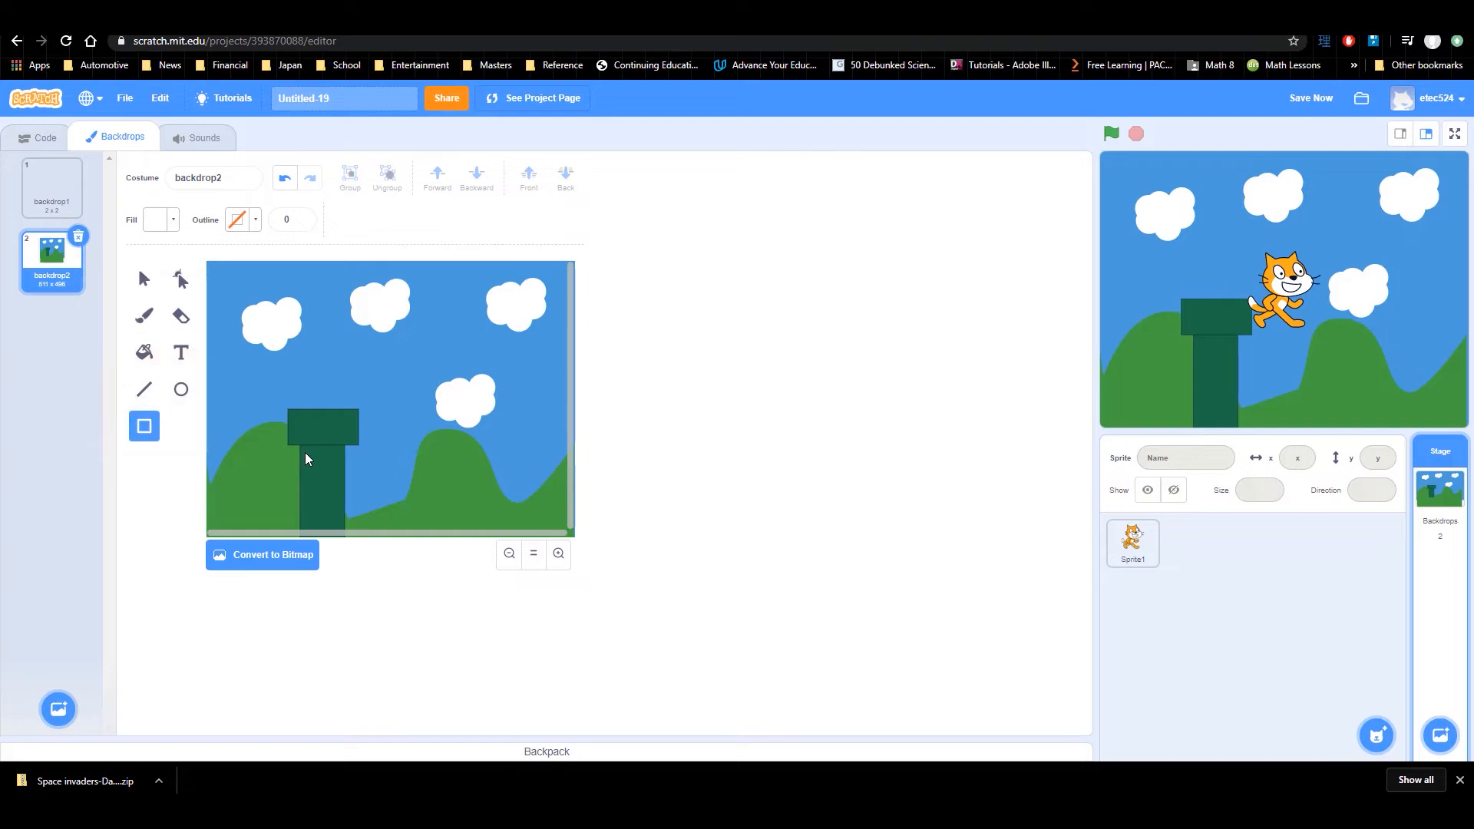
left_click_drag(305, 455, 312, 535)
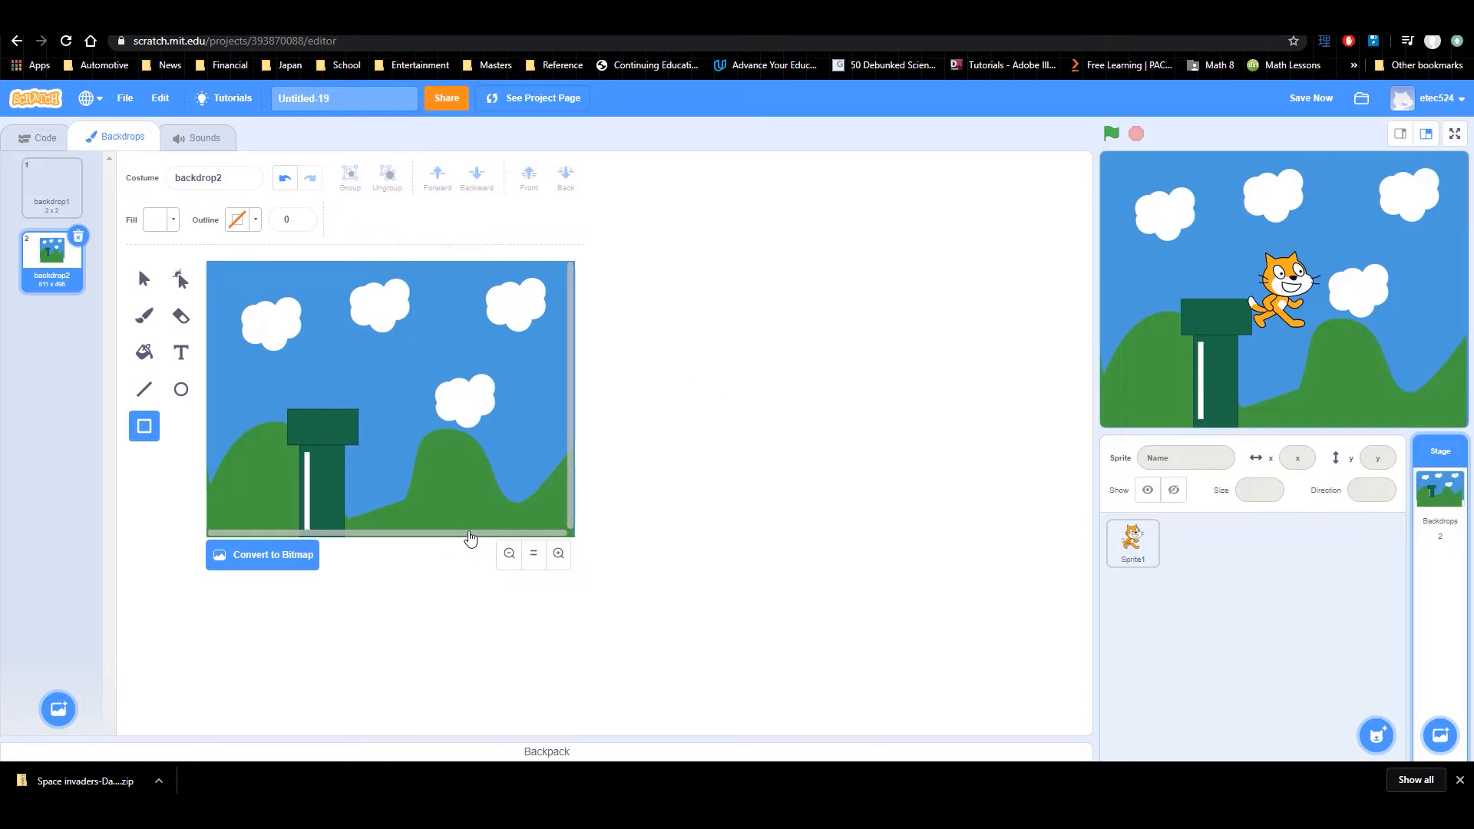
Step: Duplicate the pipe's rim, body and white highlight together and place a larger copy over the second hill
left_click(514, 383)
left_click(330, 422)
key("ctrl+z")
left_click(146, 290)
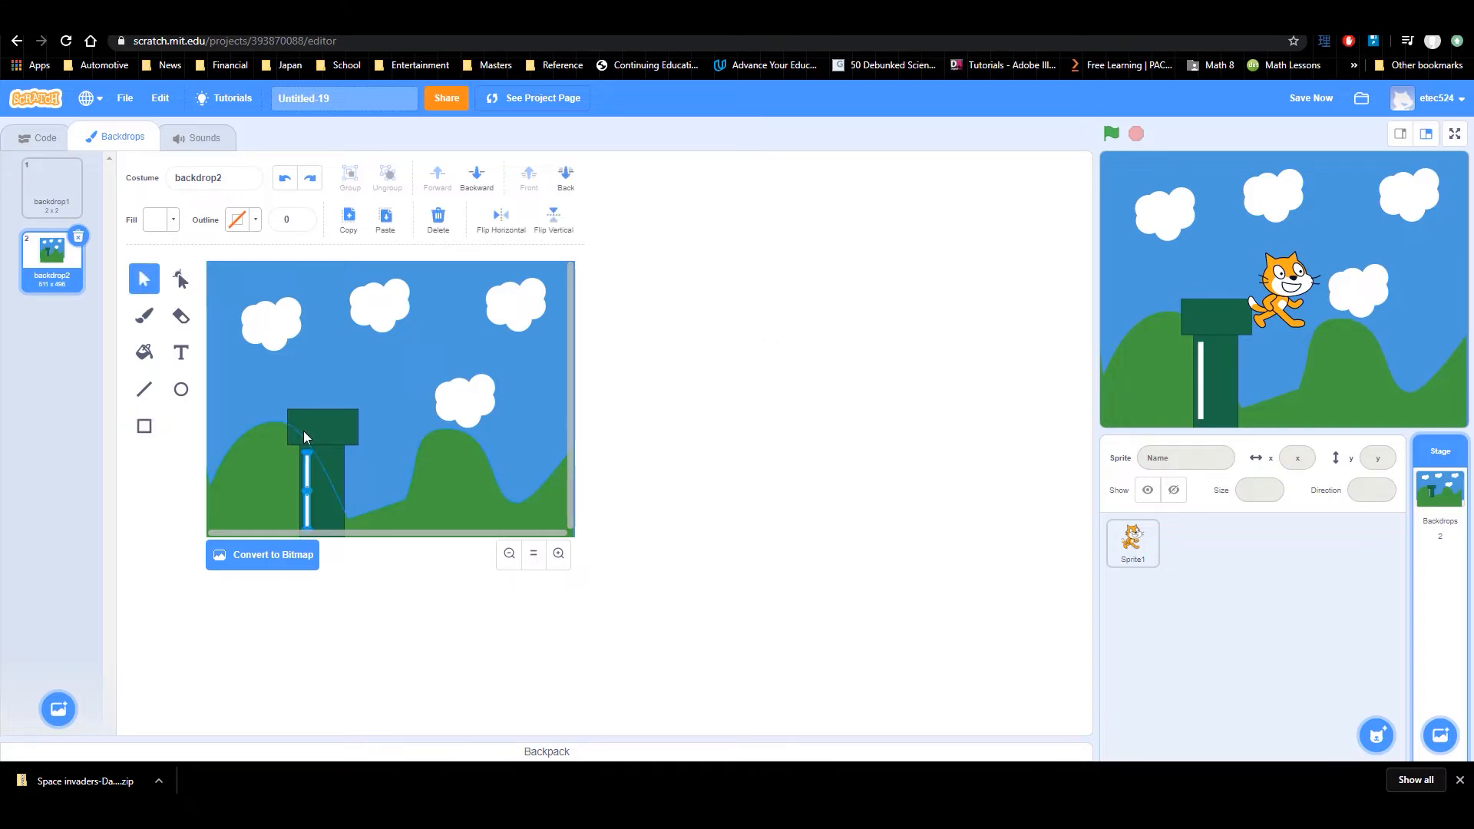
left_click(339, 424)
left_click(334, 482, "shift")
left_click(307, 487, "shift")
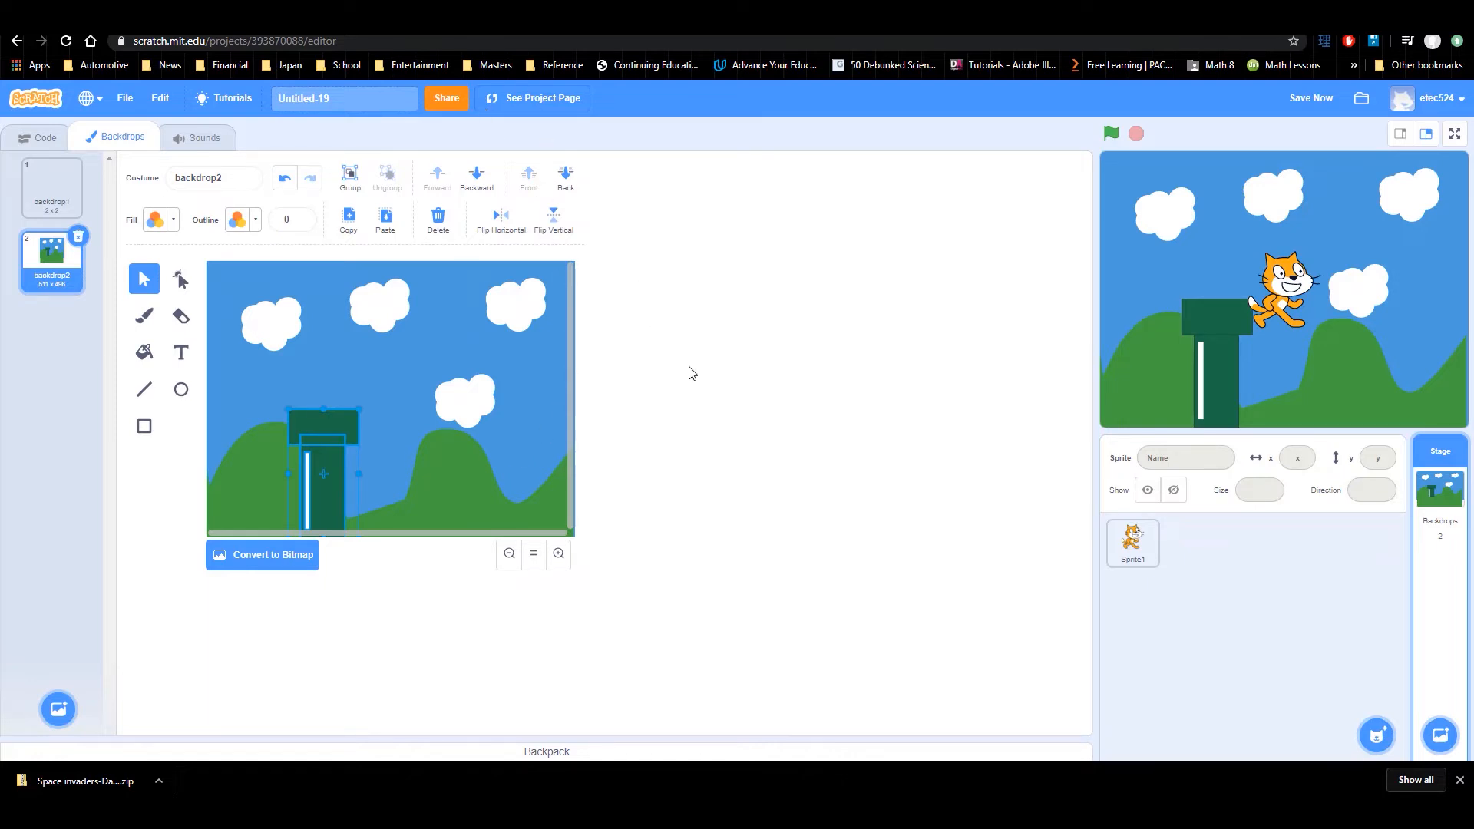
key("ctrl+c")
key("ctrl+v")
left_click_drag(332, 431, 488, 408)
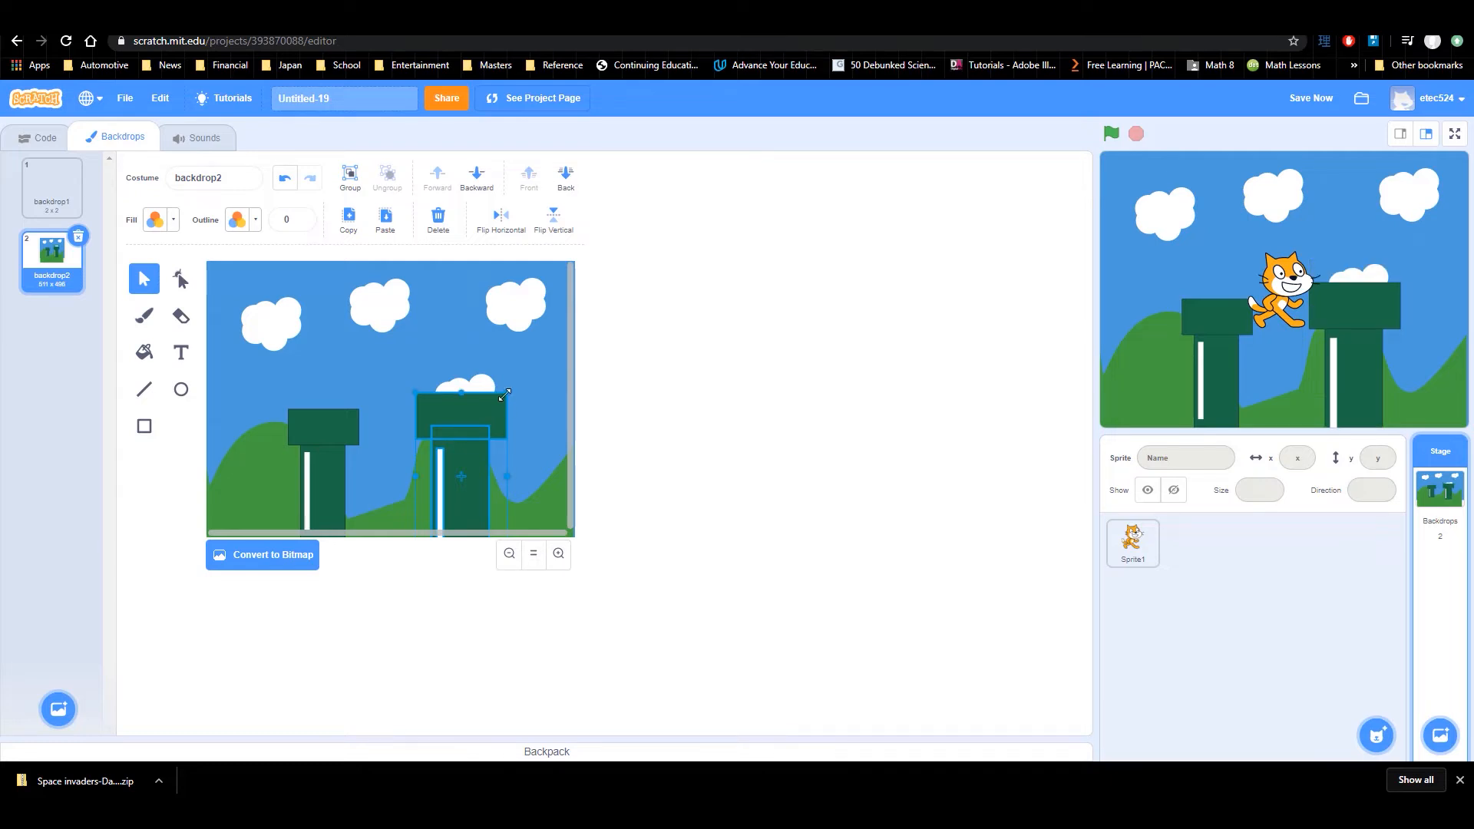
Step: Add another pipe copy above the first pipe, flipped vertically and shrunk so it hangs from the canvas's upper edge
left_click_drag(500, 432, 397, 314)
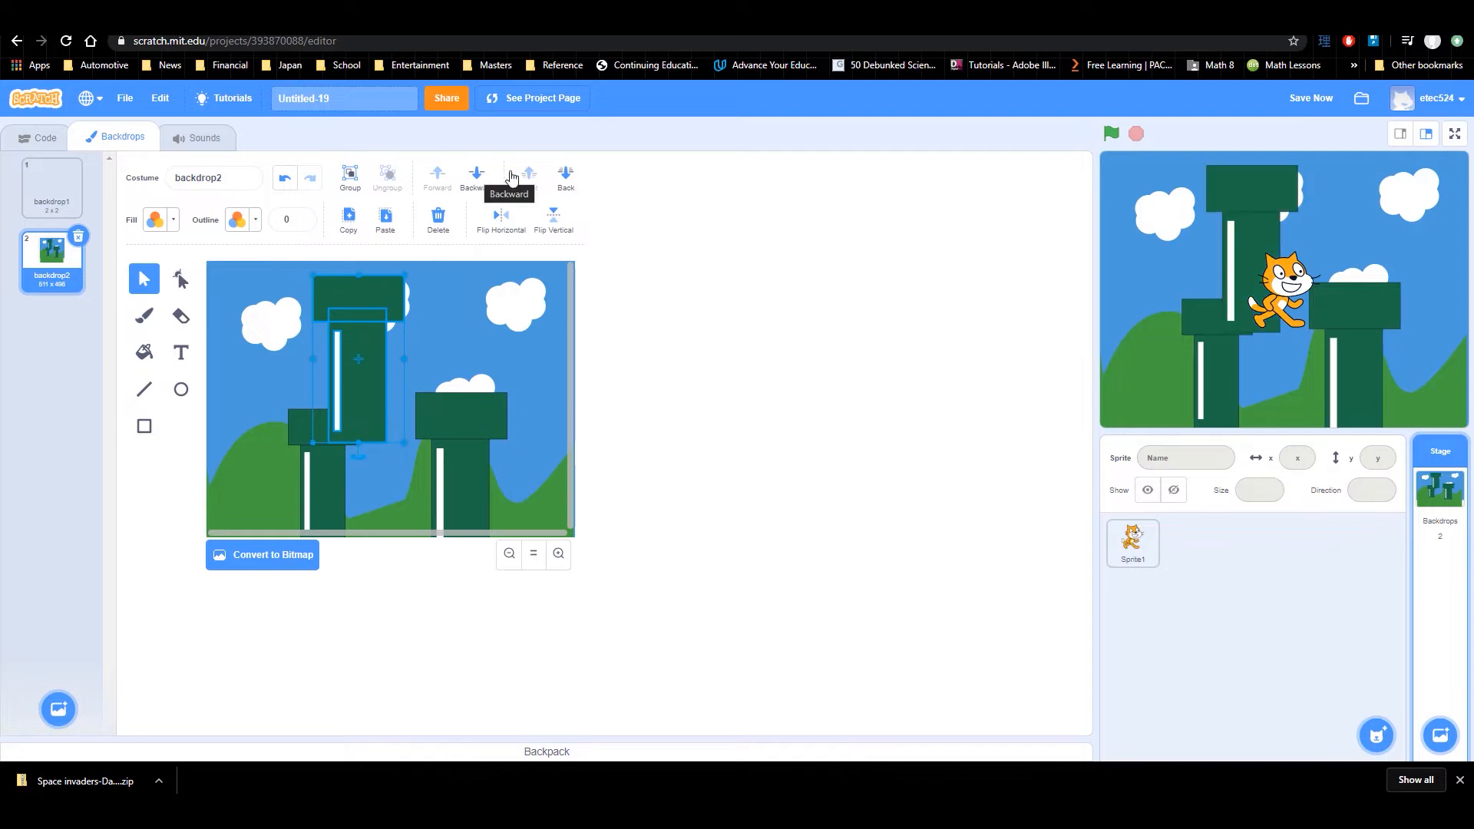
left_click(482, 177)
left_click(554, 216)
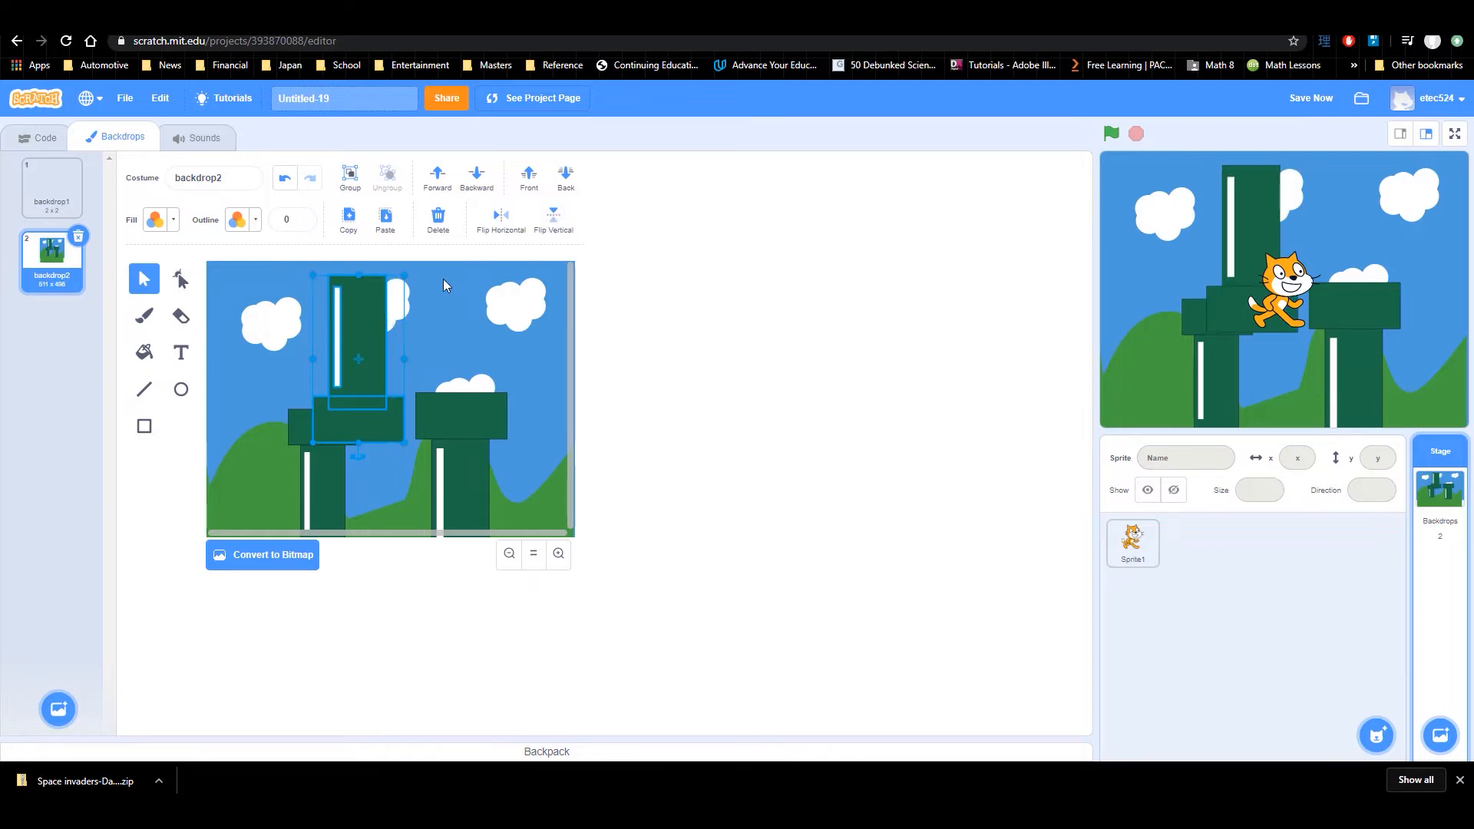
left_click_drag(353, 297, 321, 243)
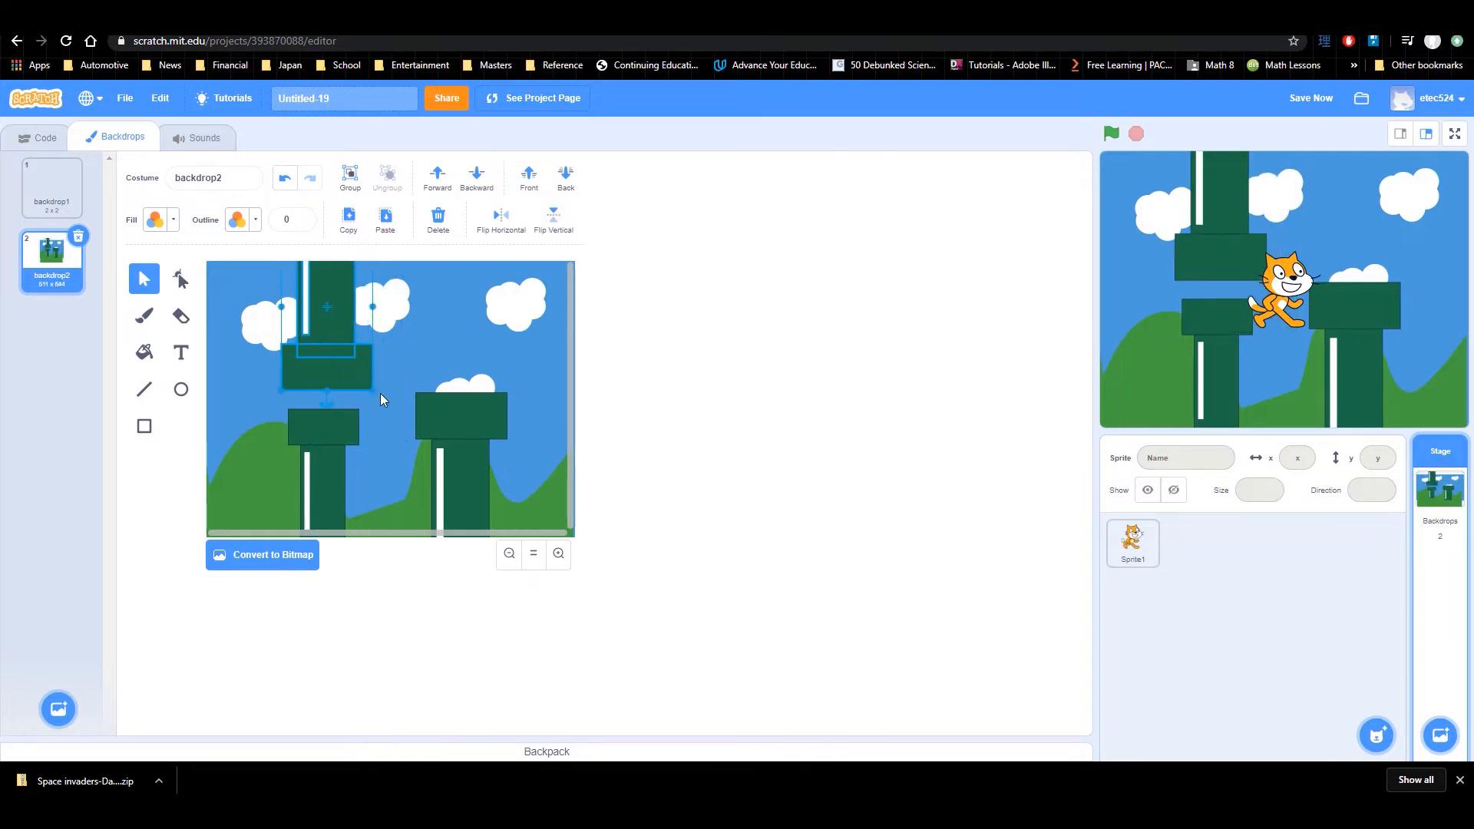
left_click_drag(374, 391, 350, 366)
left_click_drag(312, 308, 326, 308)
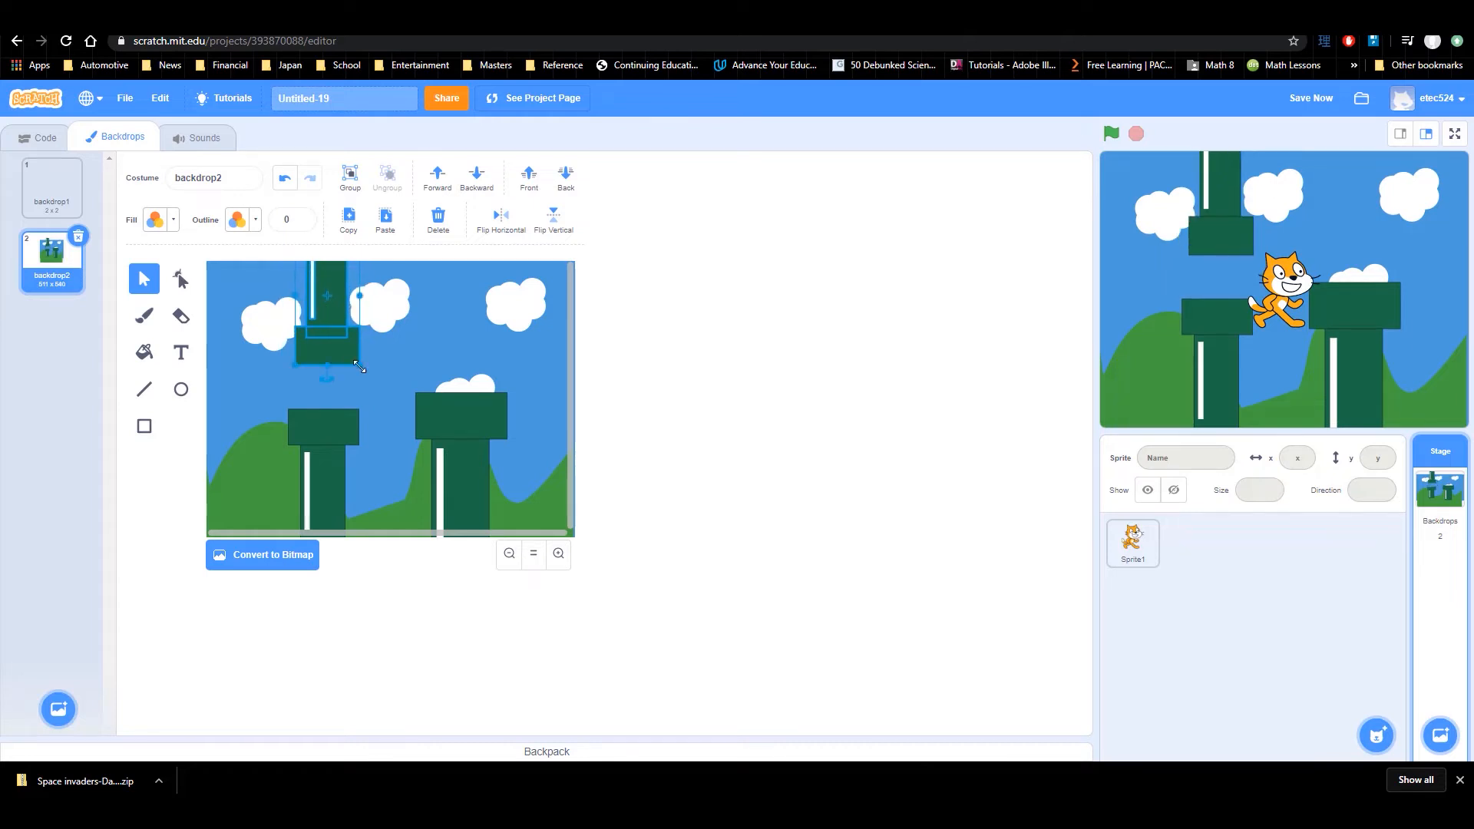
left_click_drag(359, 368, 368, 374)
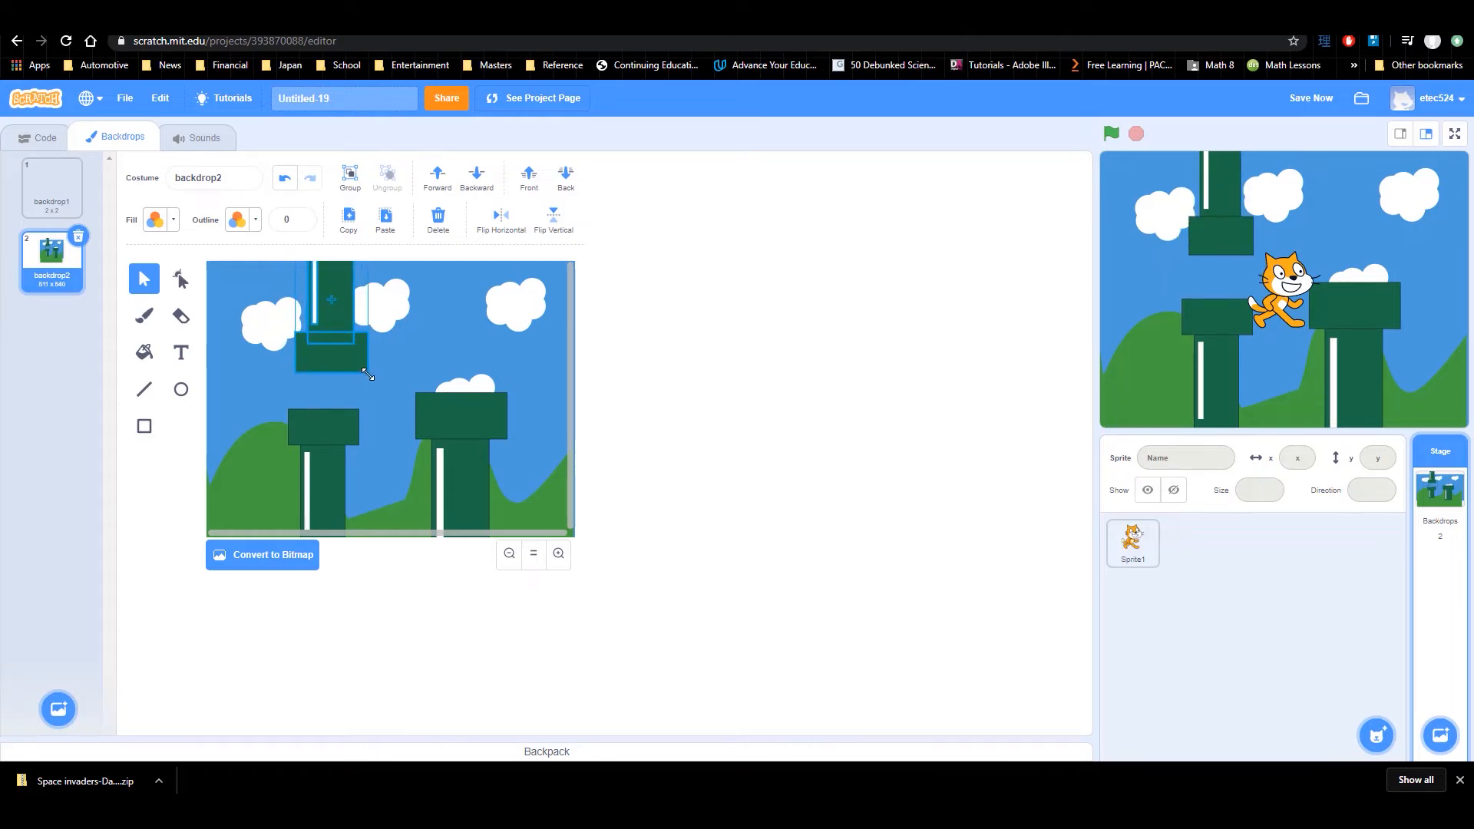
Step: Move the whole second pipe further right, onto the second hill's right slope
left_click(430, 411)
left_click(482, 495, "shift")
left_click_drag(477, 493, 475, 493)
left_click_drag(454, 422, 500, 423)
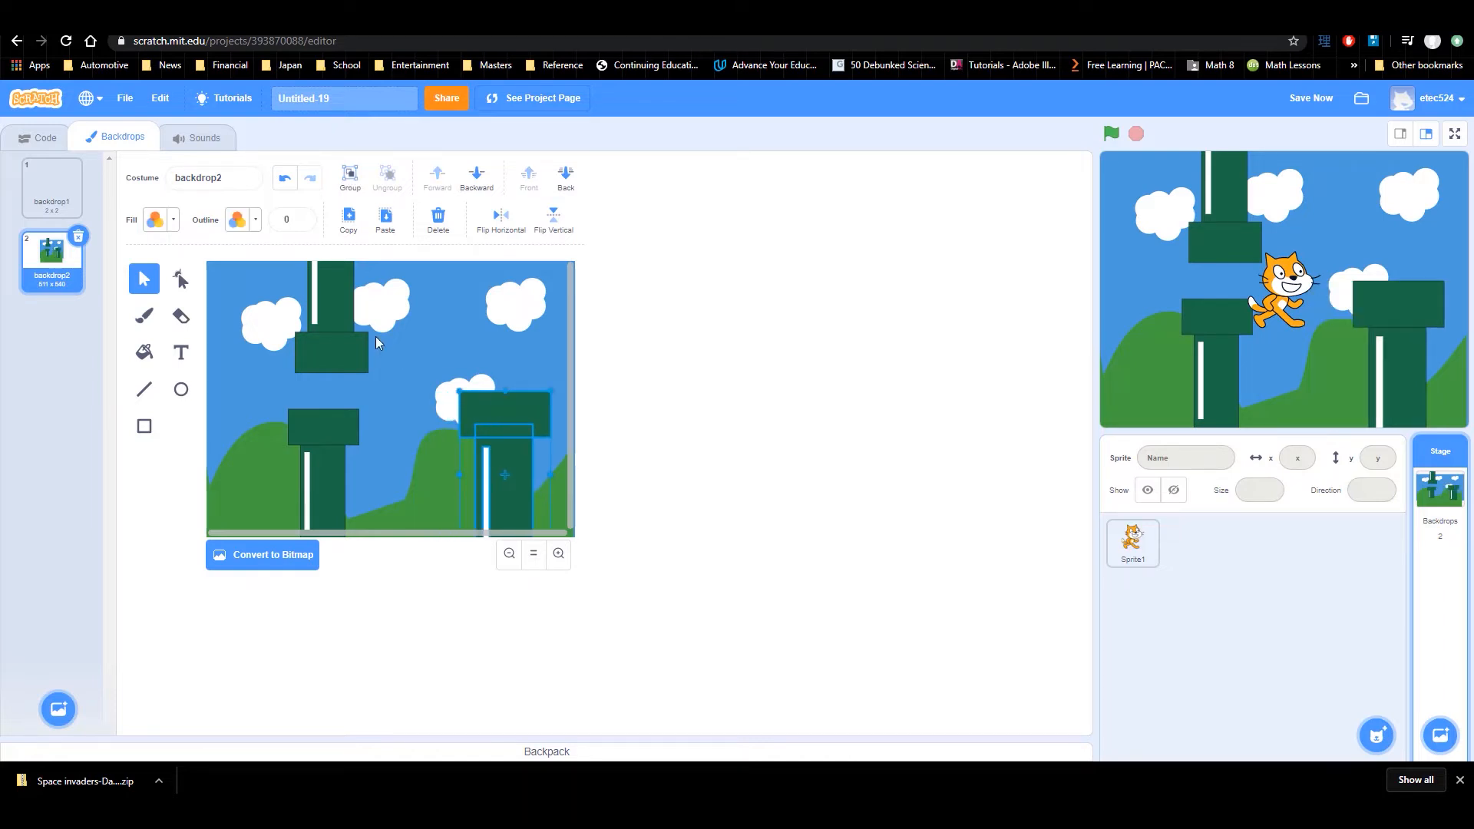
Step: Duplicate the whole second pipe, flip the copy vertically and hang it from the canvas's upper edge above the original
left_click(340, 314)
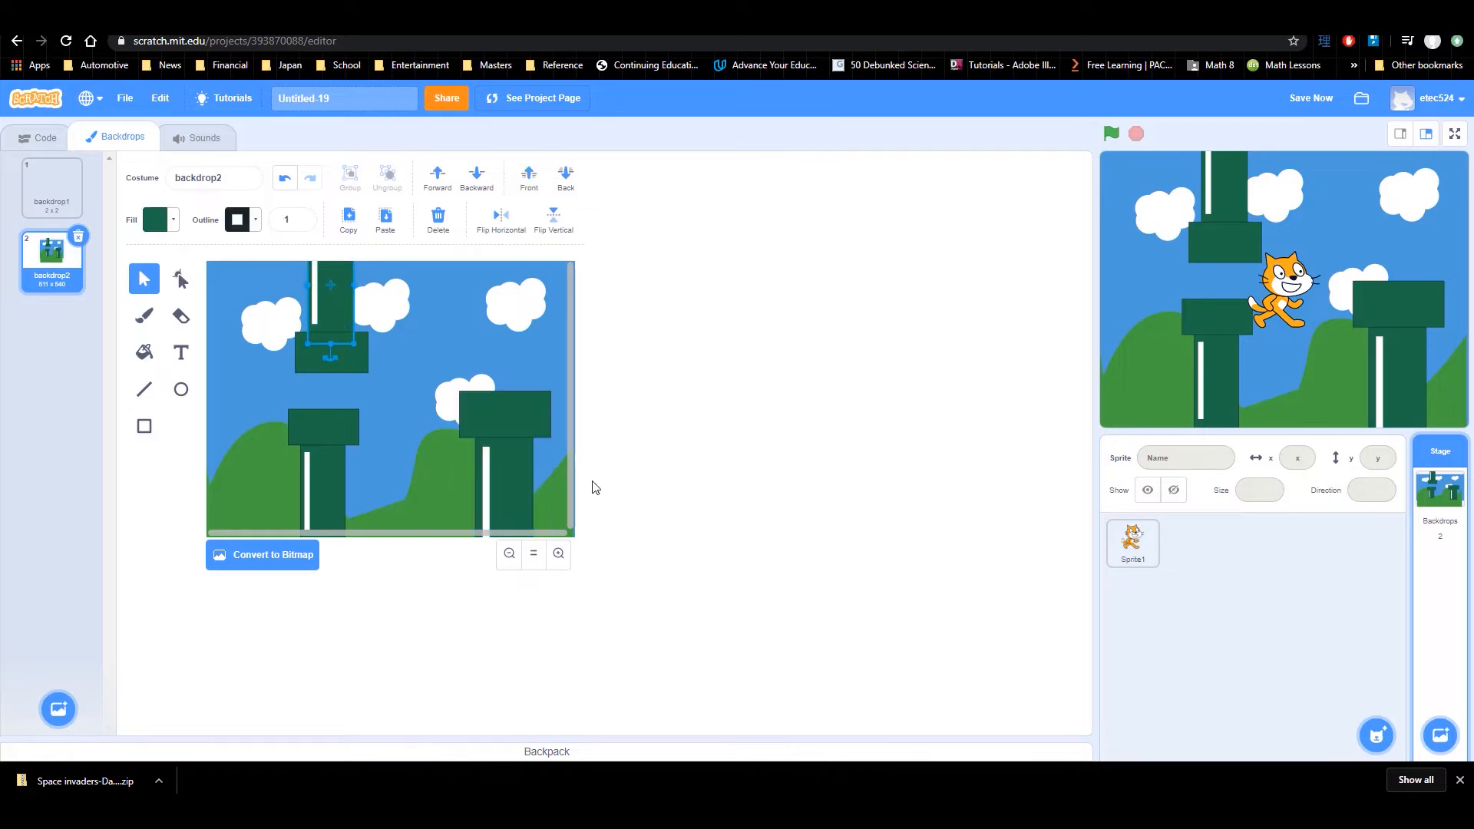
left_click(541, 430)
left_click(530, 477, "shift")
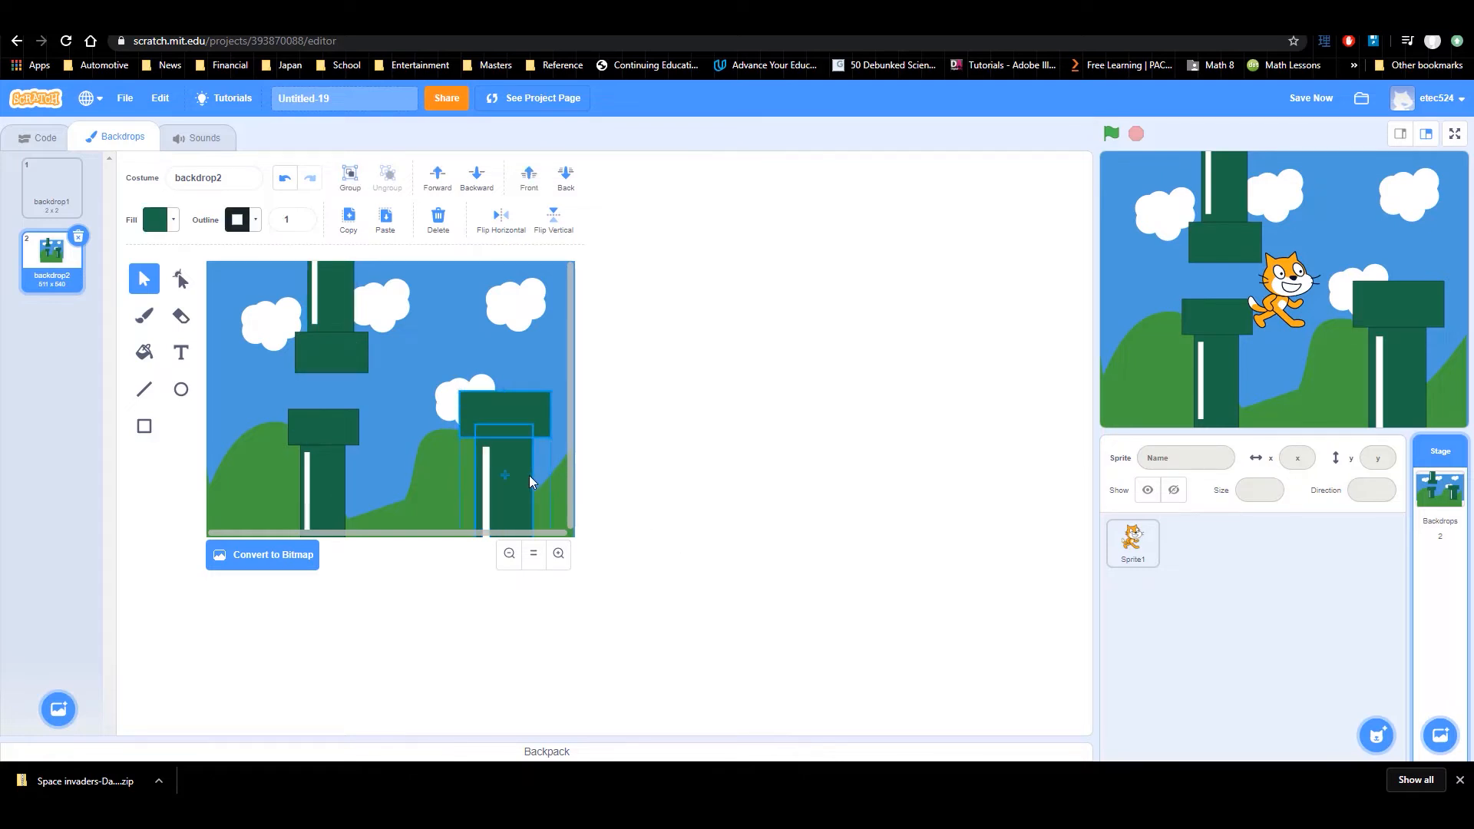
left_click(486, 497, "shift")
key("ctrl+c")
key("ctrl+v")
left_click_drag(510, 407, 503, 272)
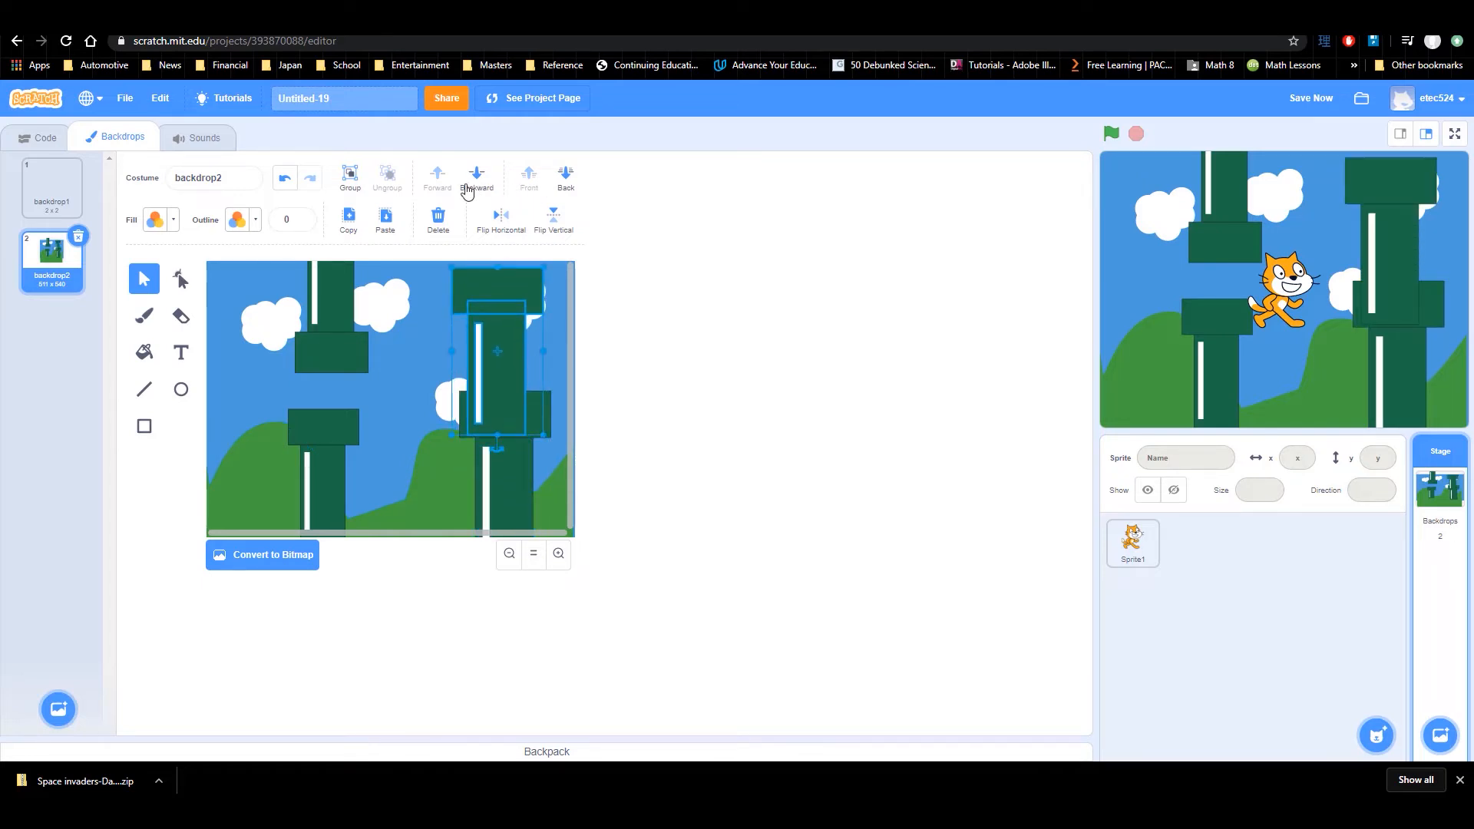
left_click(553, 217)
left_click_drag(502, 311, 488, 276)
Step: Move the whole hanging pipe above the first pipe slightly up and left to widen the gap between them
left_click(338, 334)
left_click(331, 309)
left_click(317, 304, "shift")
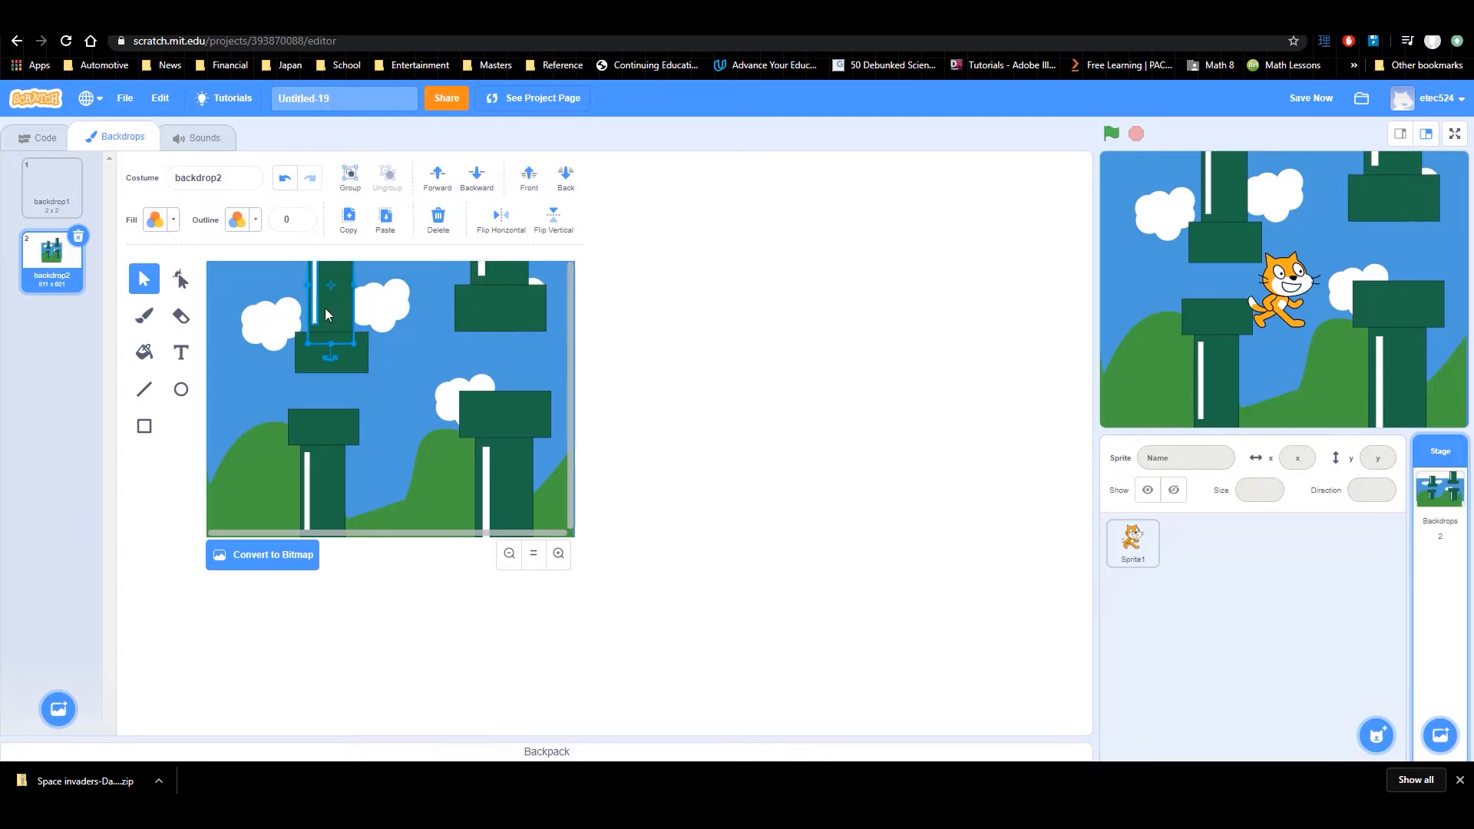
left_click(347, 354, "shift")
mouse_move(338, 319)
left_mouse_down()
mouse_move(338, 290)
mouse_move(331, 301)
left_mouse_up()
left_click(411, 344)
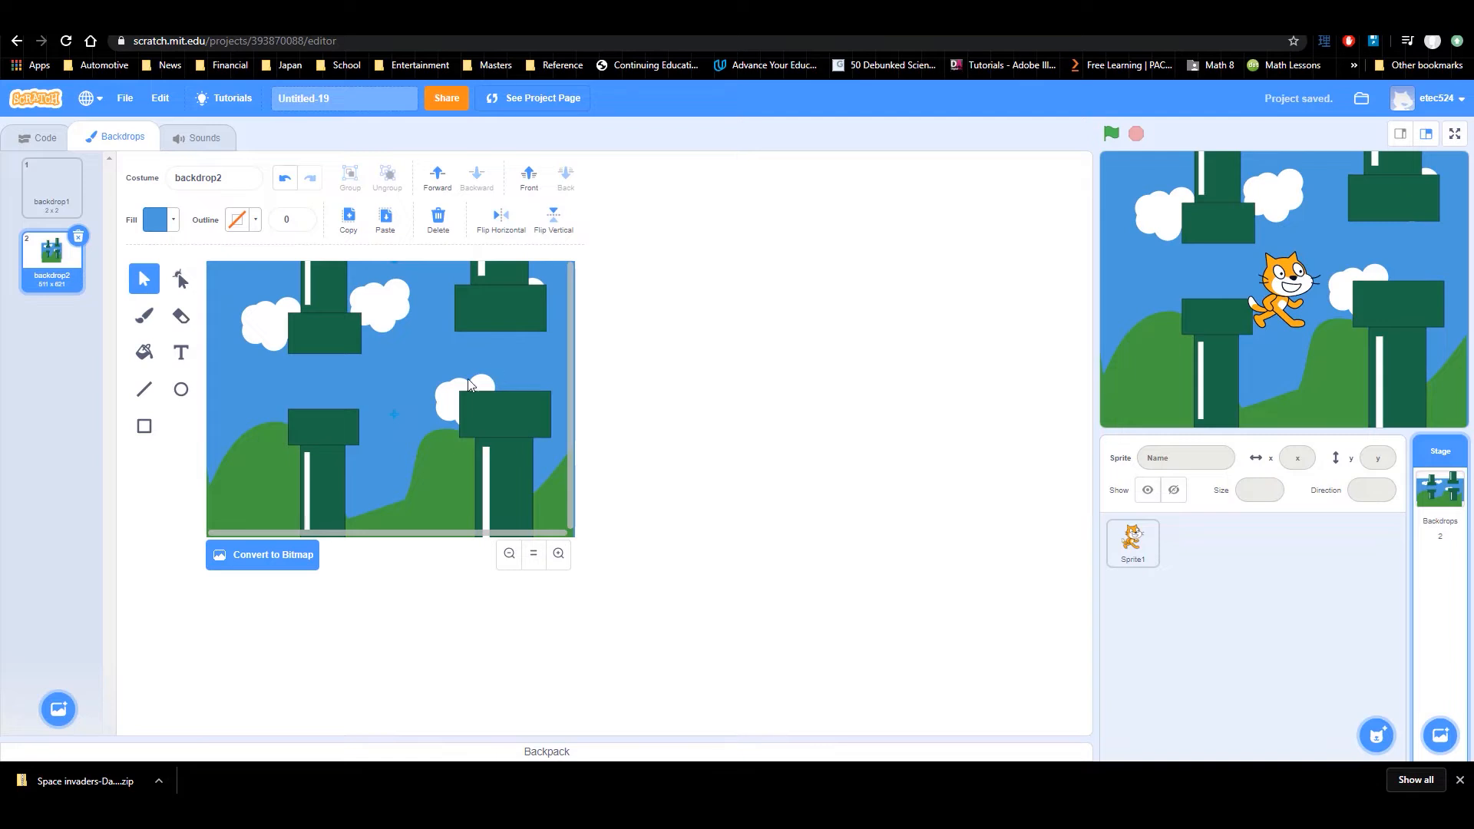
Step: Bring the cloud that is partly covered by the second standing pipe to the front
left_click(448, 397)
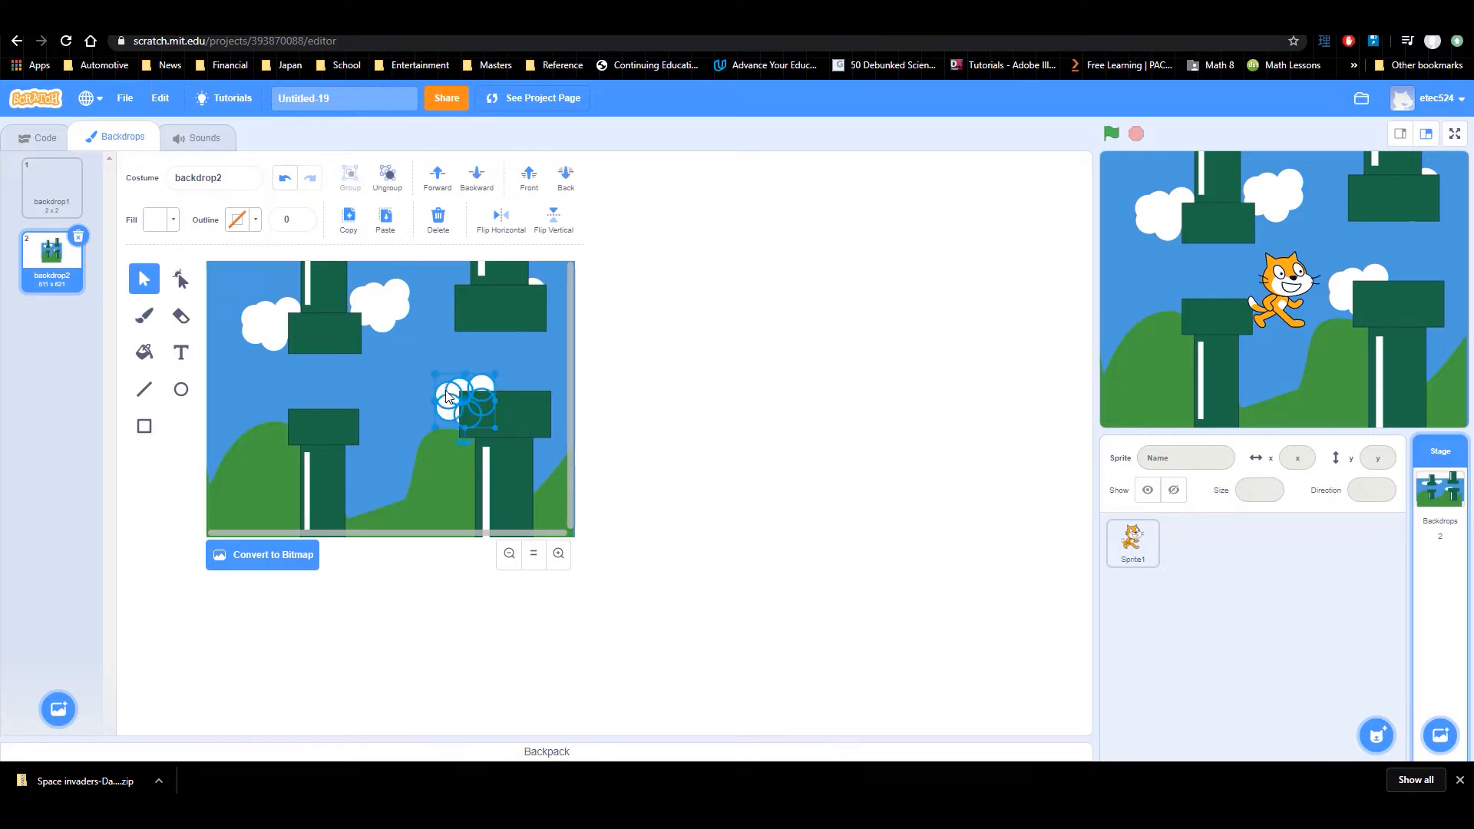
left_click(445, 180)
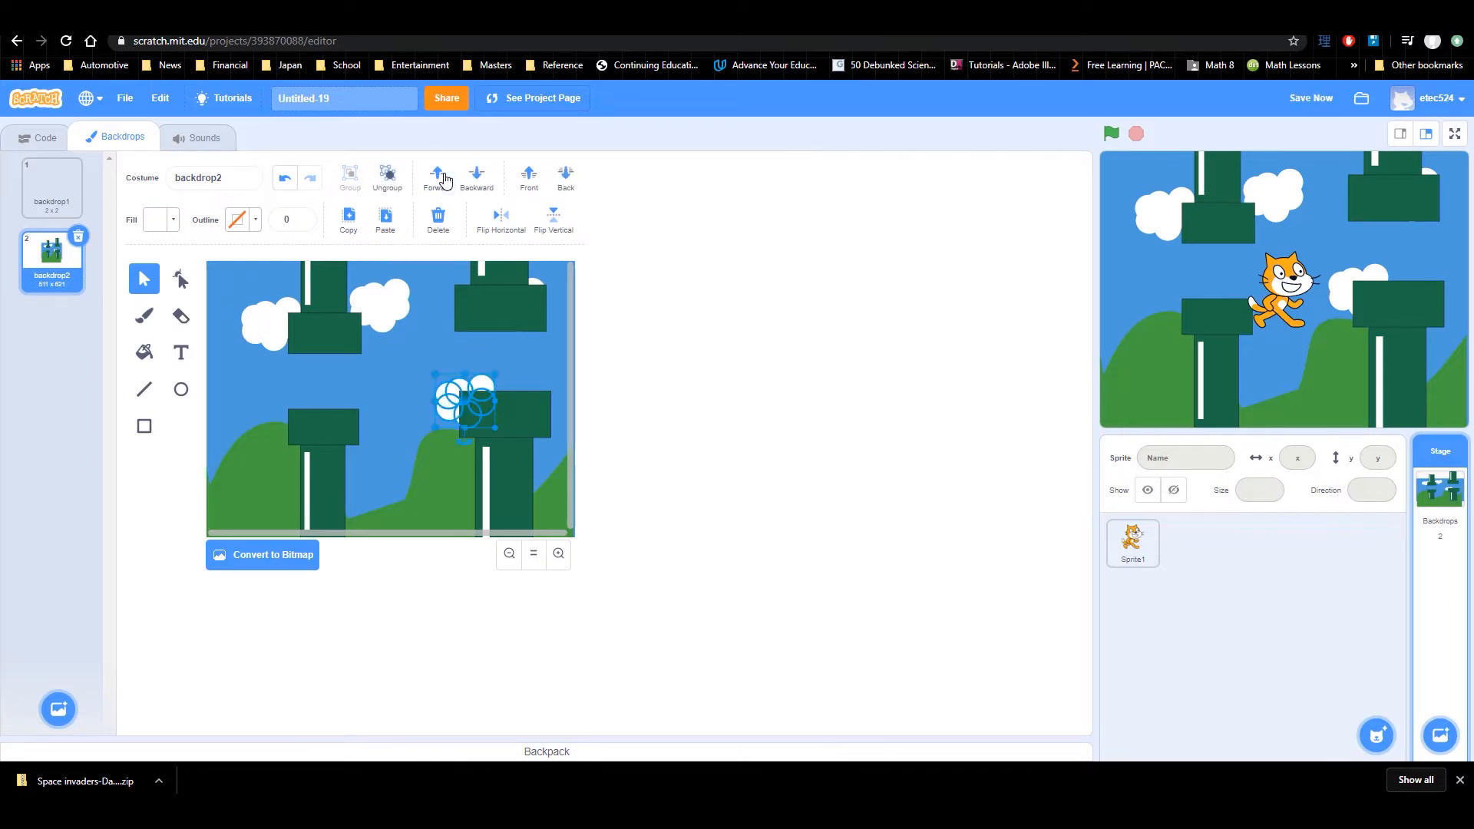
left_click(416, 376)
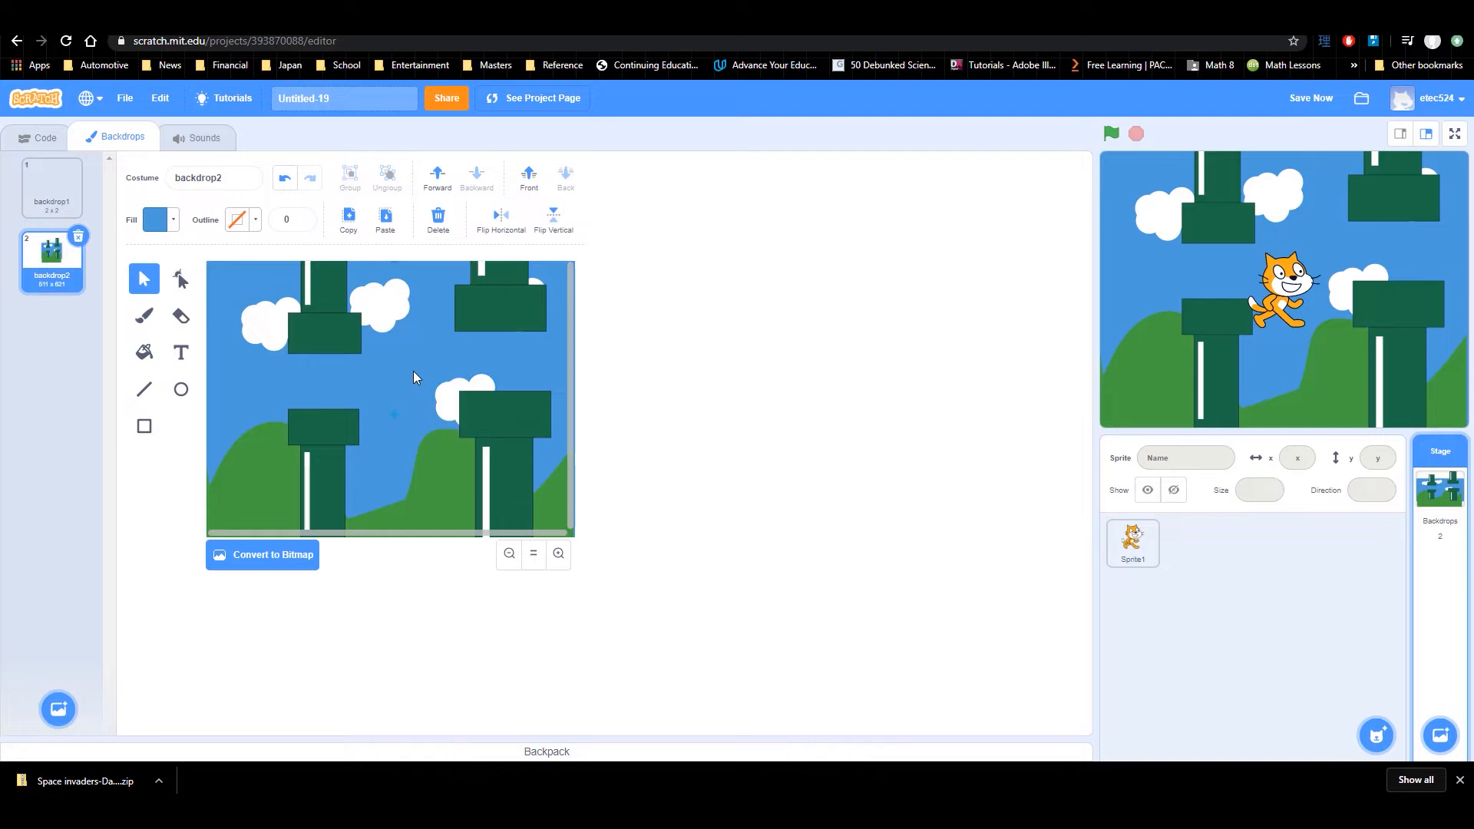
left_click(452, 397)
left_click(529, 176)
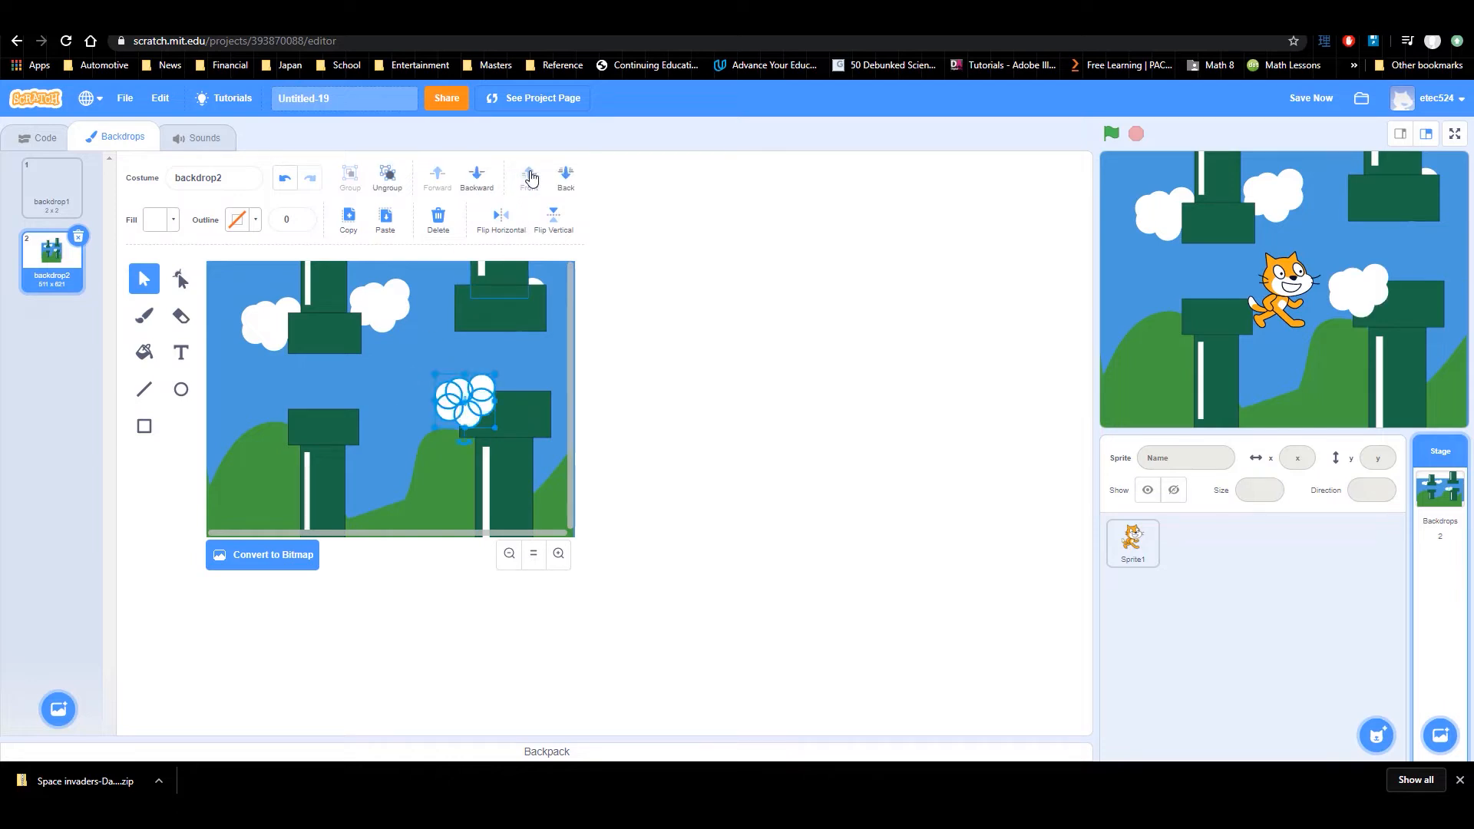
Step: Send the cloud overlapping the second standing pipe to the back, and send the blue sky behind it
left_click(391, 413)
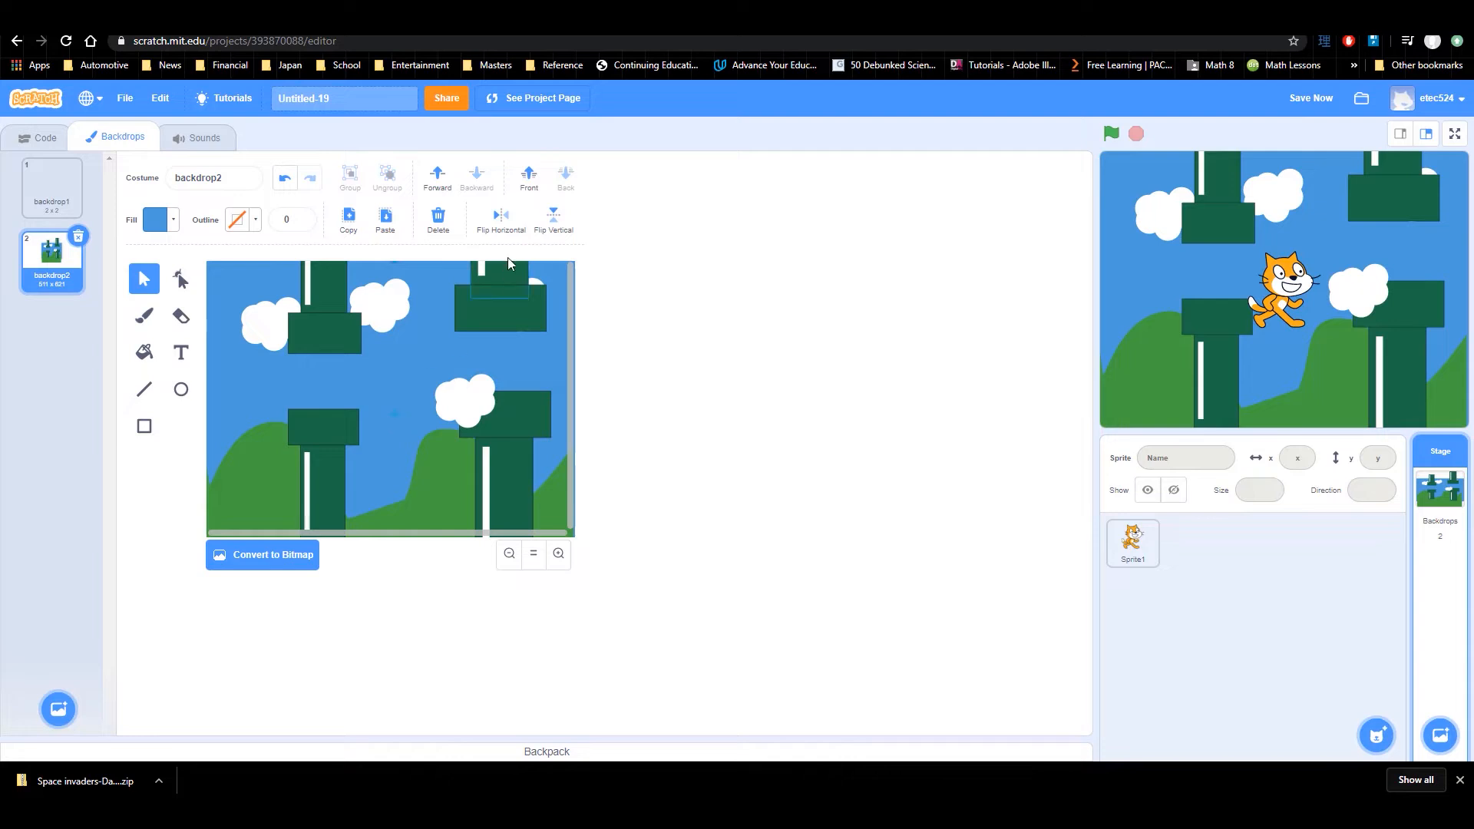
left_click(473, 411)
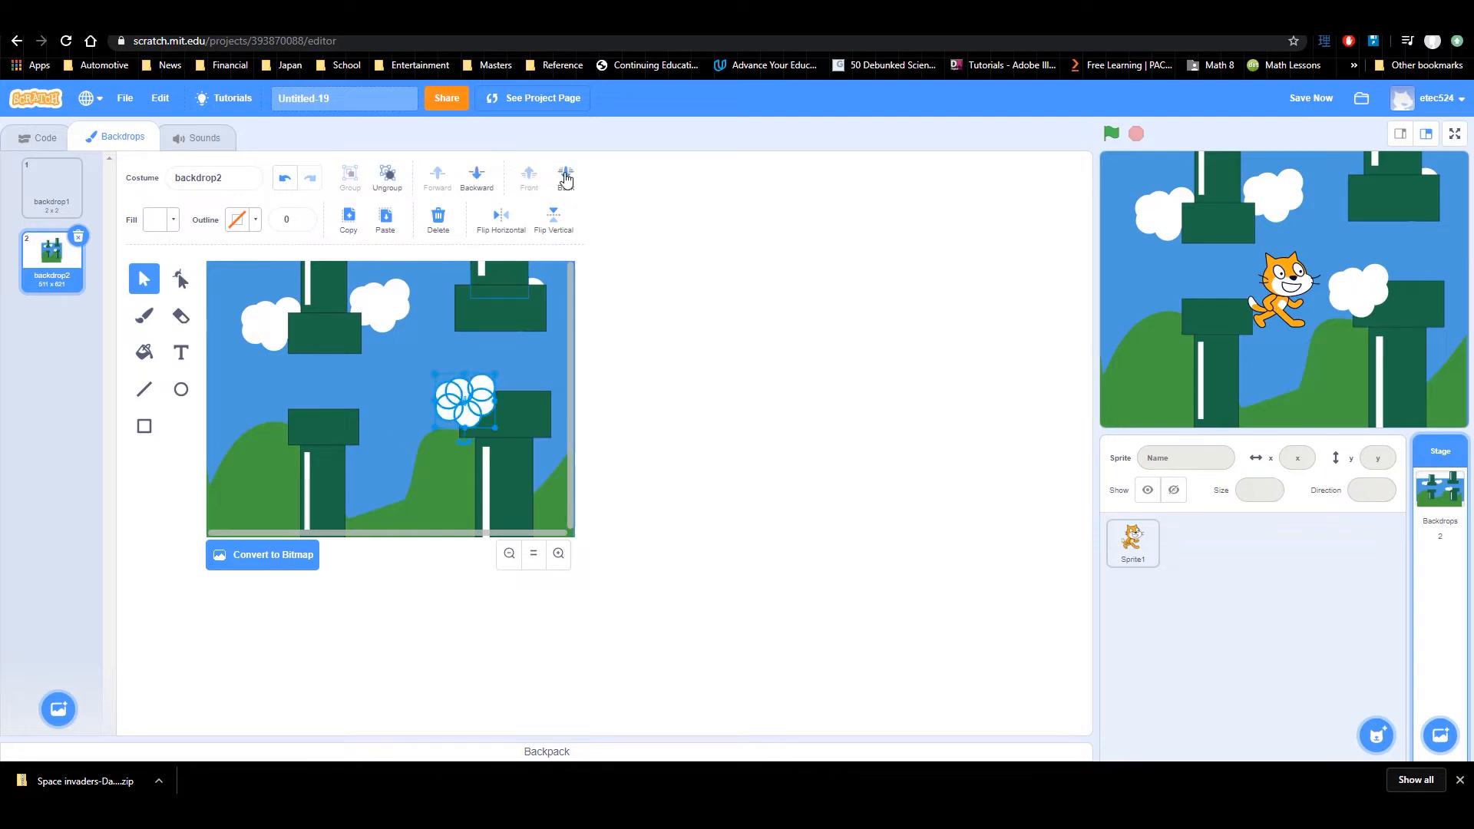
left_click(563, 179)
left_click(373, 404)
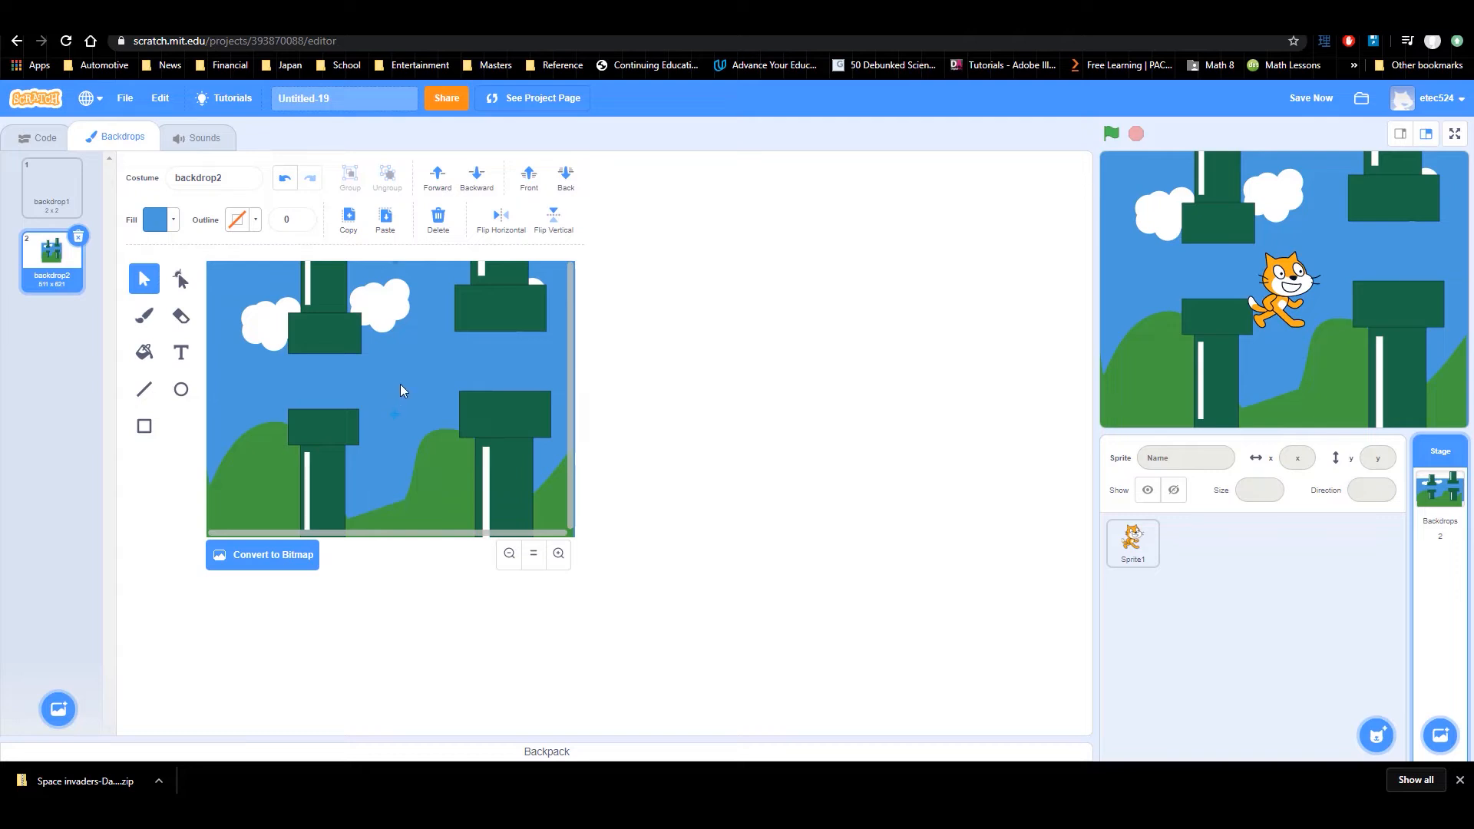
left_click(568, 178)
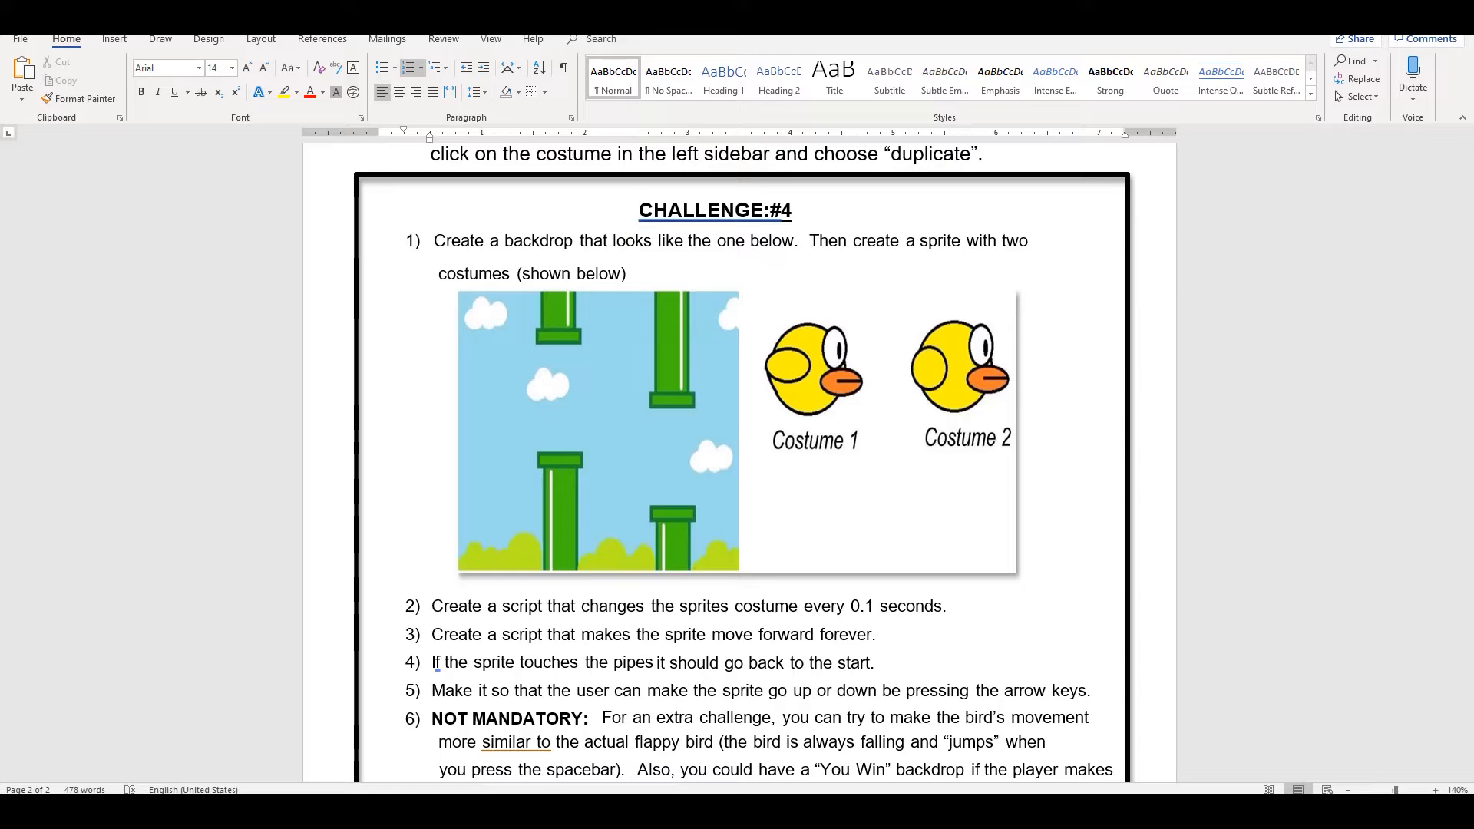
Step: Switch from the Word document back to the Scratch project and create a new sprite with a blank costume for painting
mouse_move(433, 812)
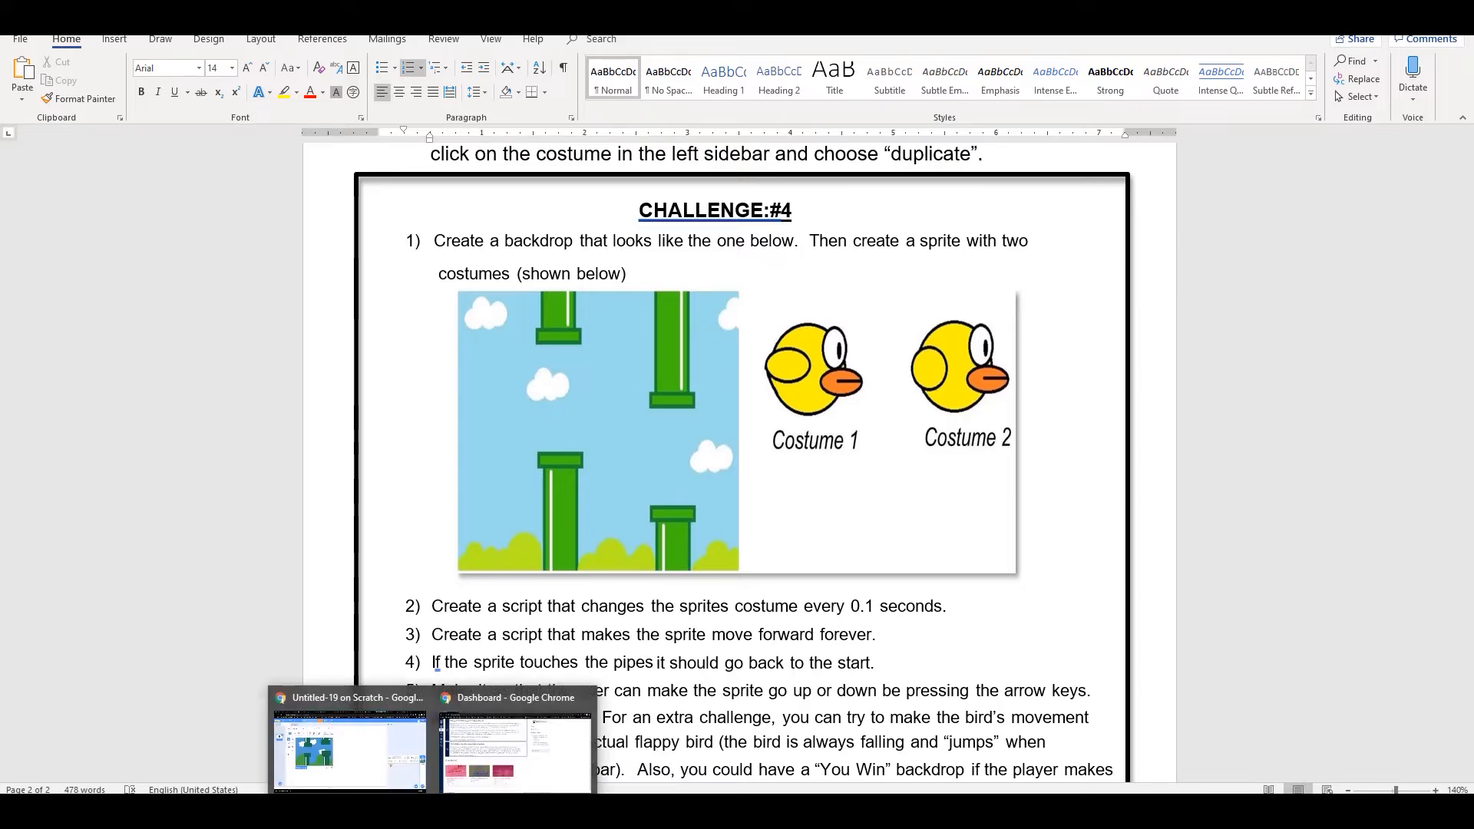
left_click(349, 748)
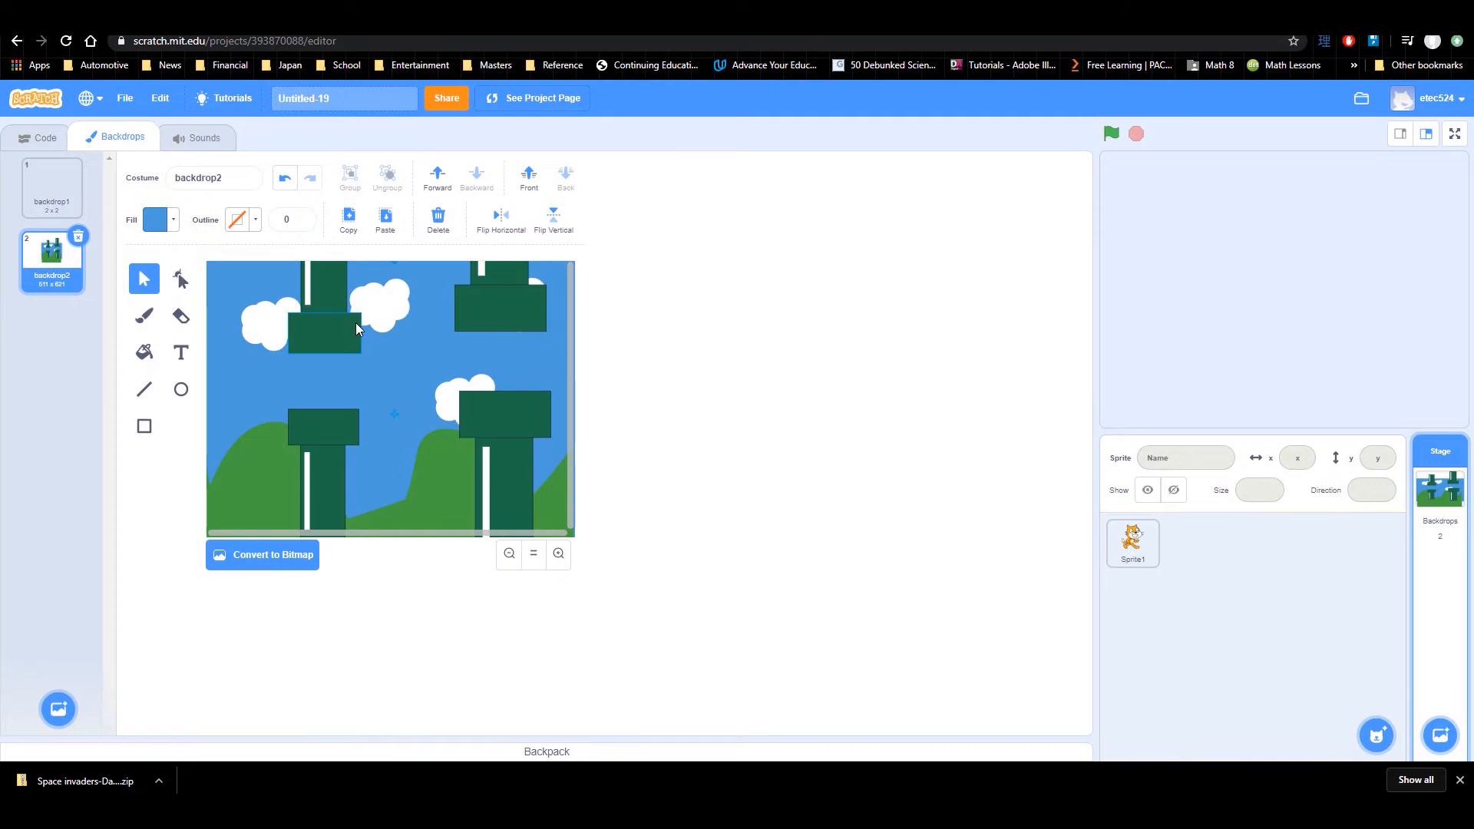
left_click(1376, 737)
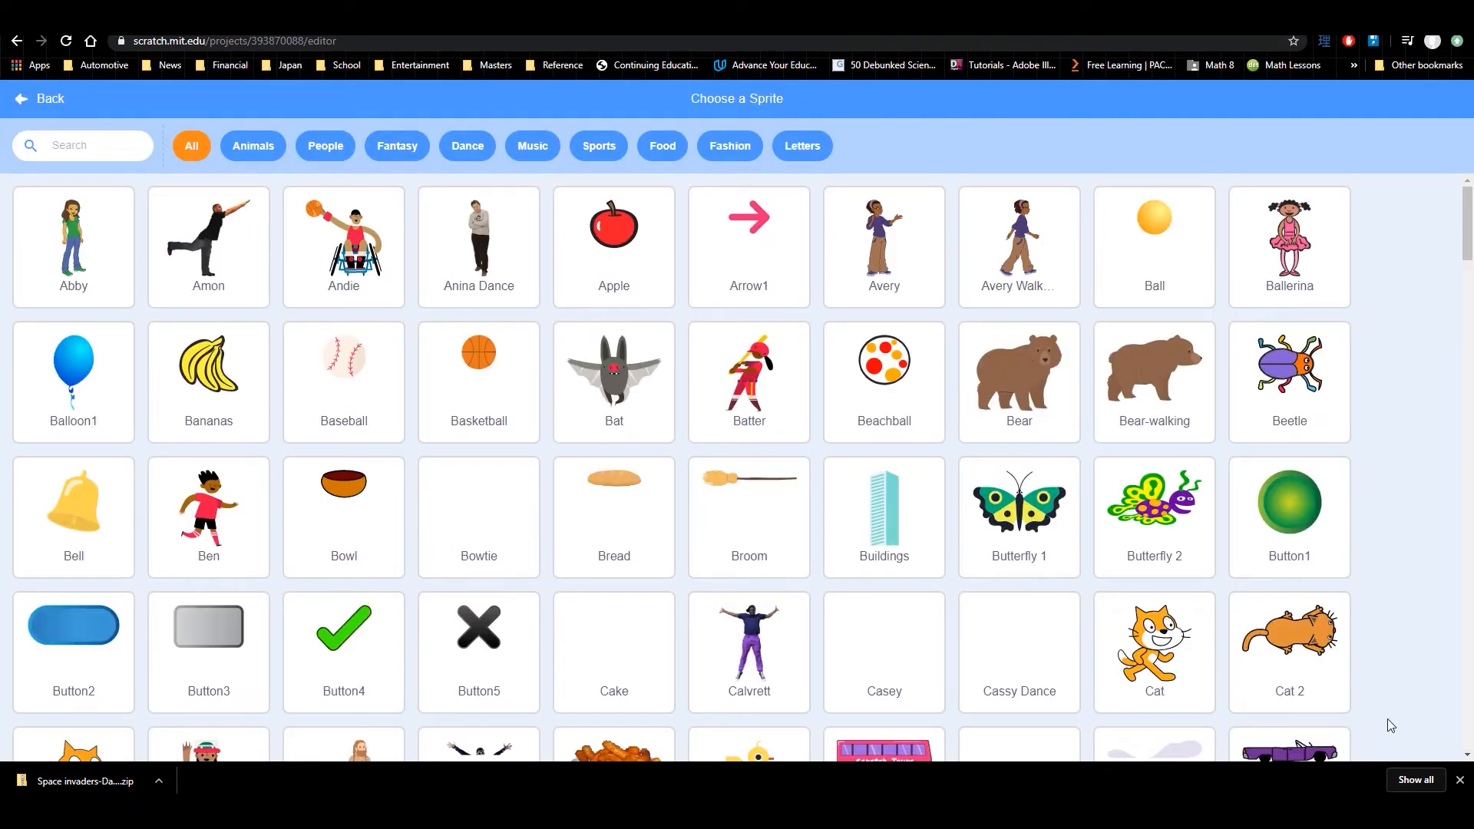
key("Escape")
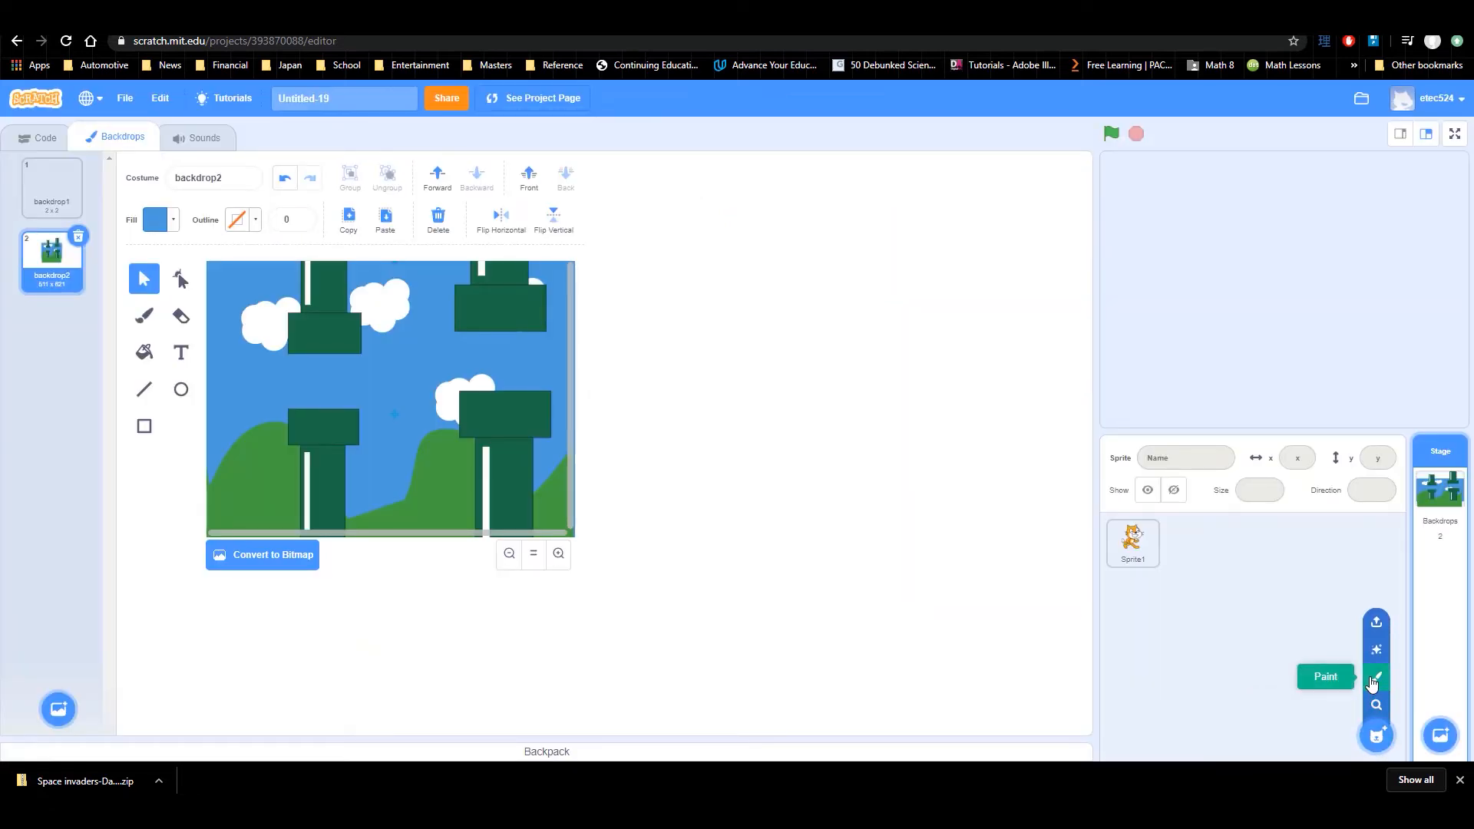
left_click(1376, 679)
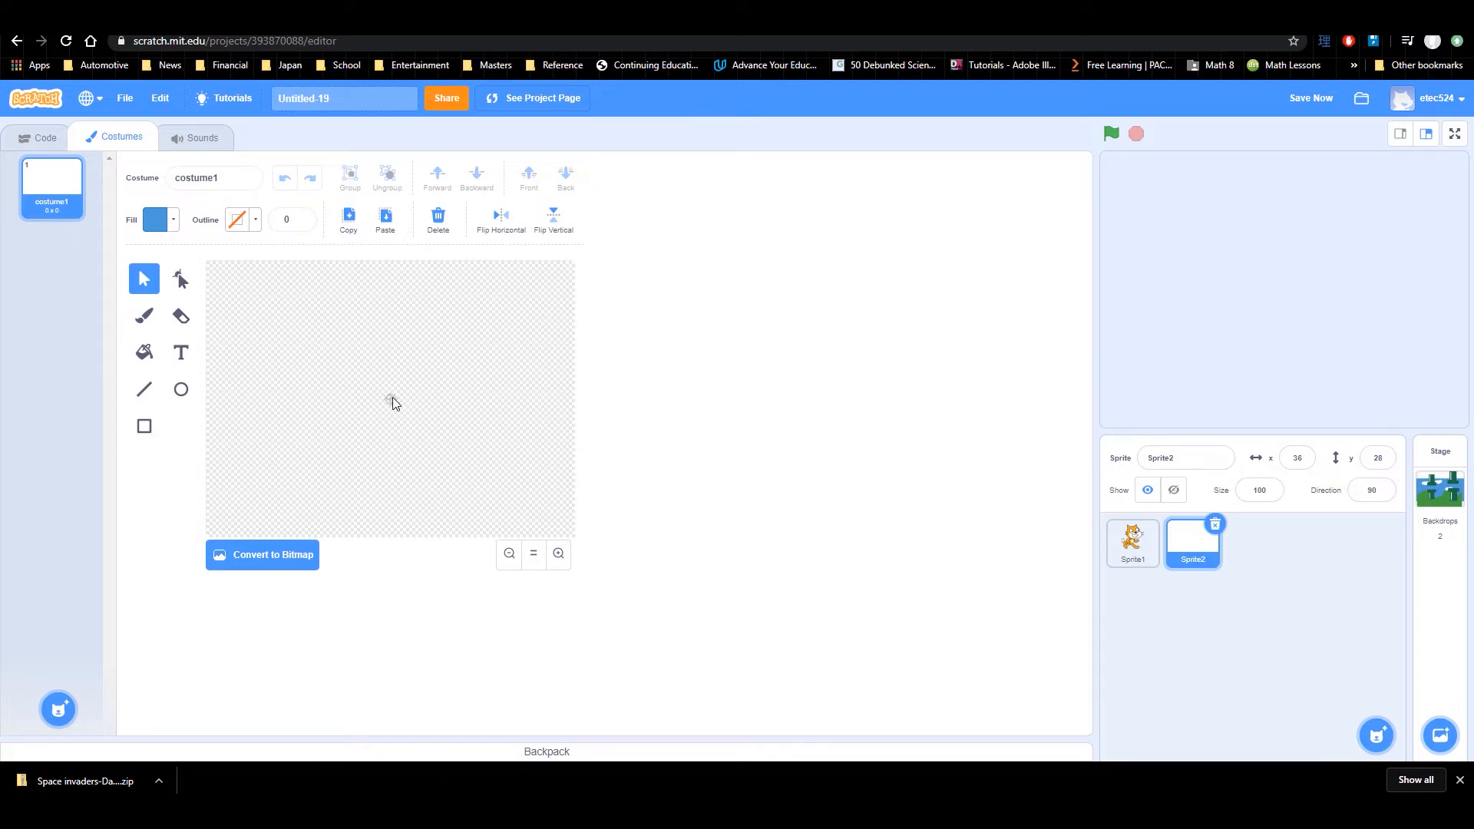
Step: Draw an ellipse about 166 by 142 near the canvas centre and remove its fill
left_click(181, 389)
left_click_drag(329, 359, 456, 466)
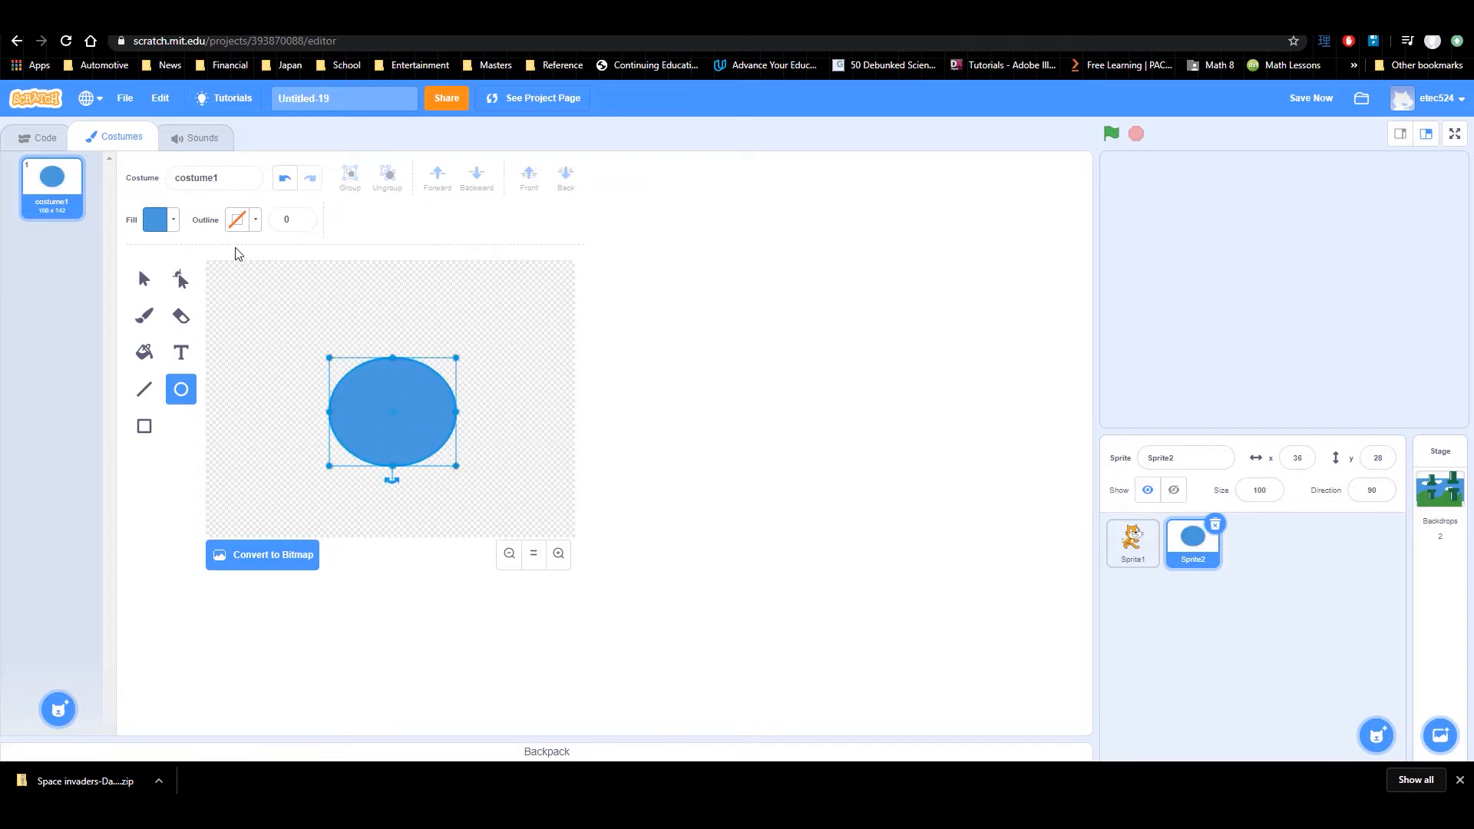
left_click(172, 221)
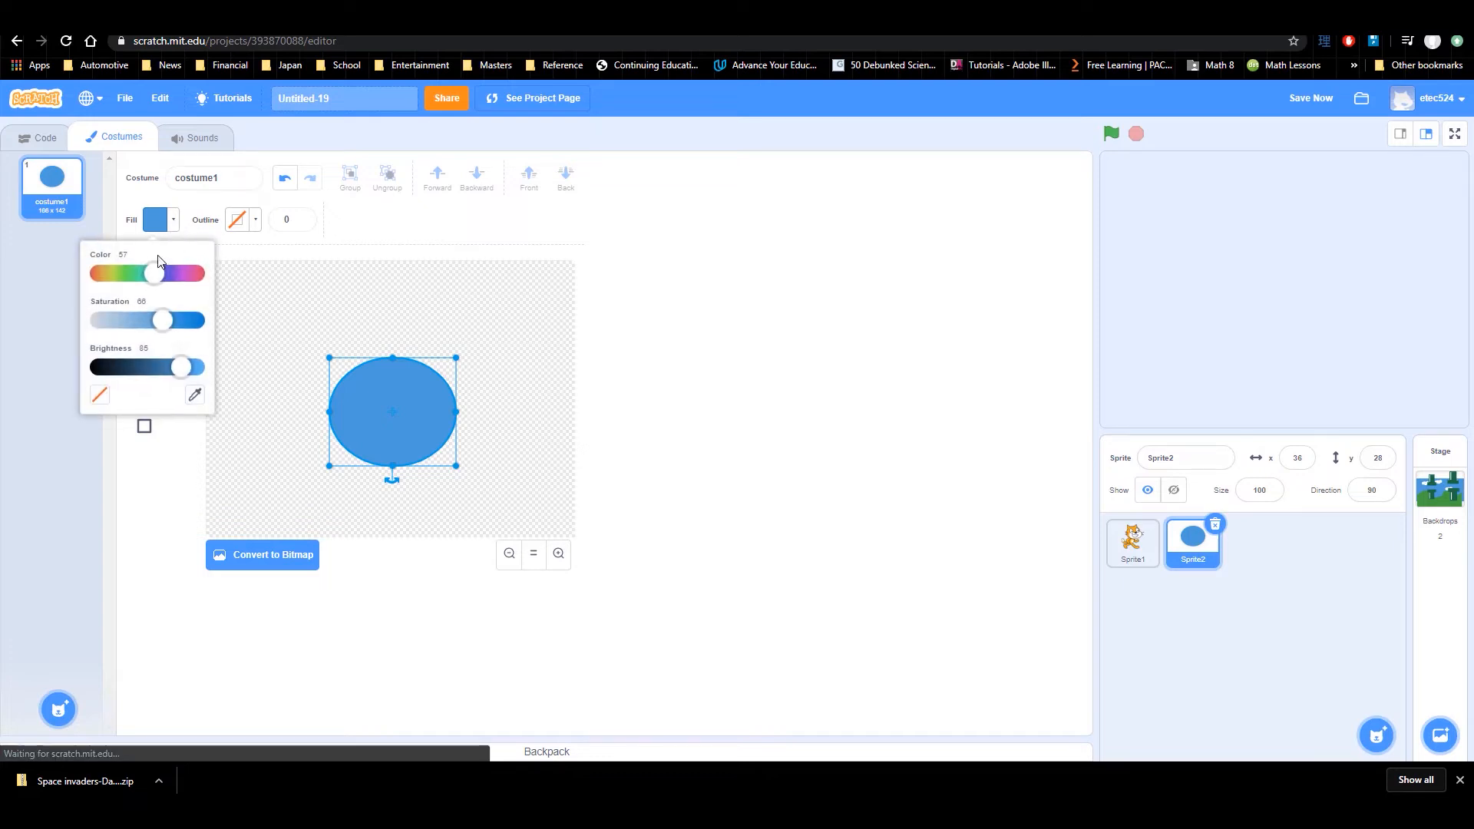
left_click(99, 395)
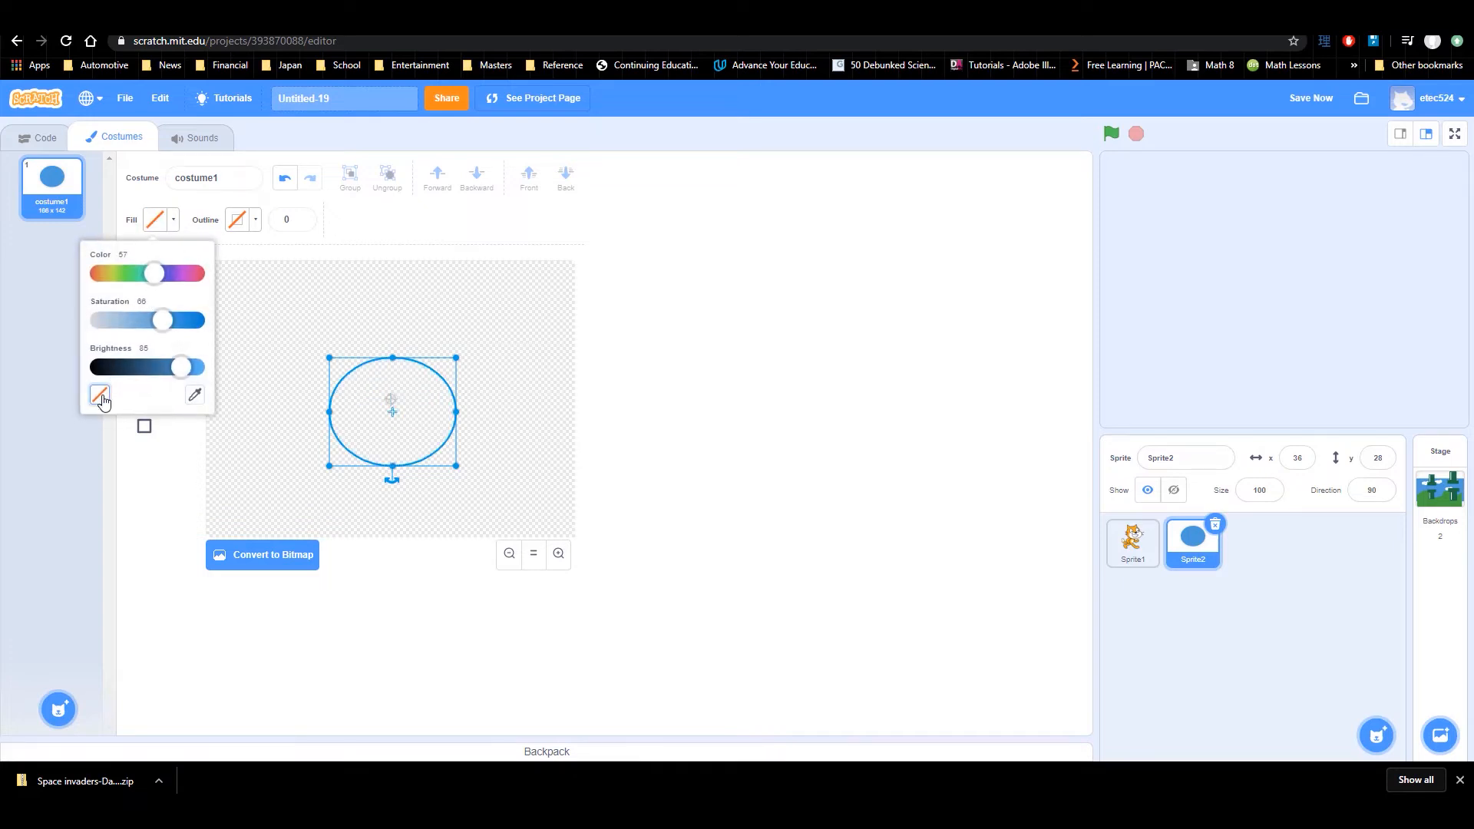
left_click(422, 416)
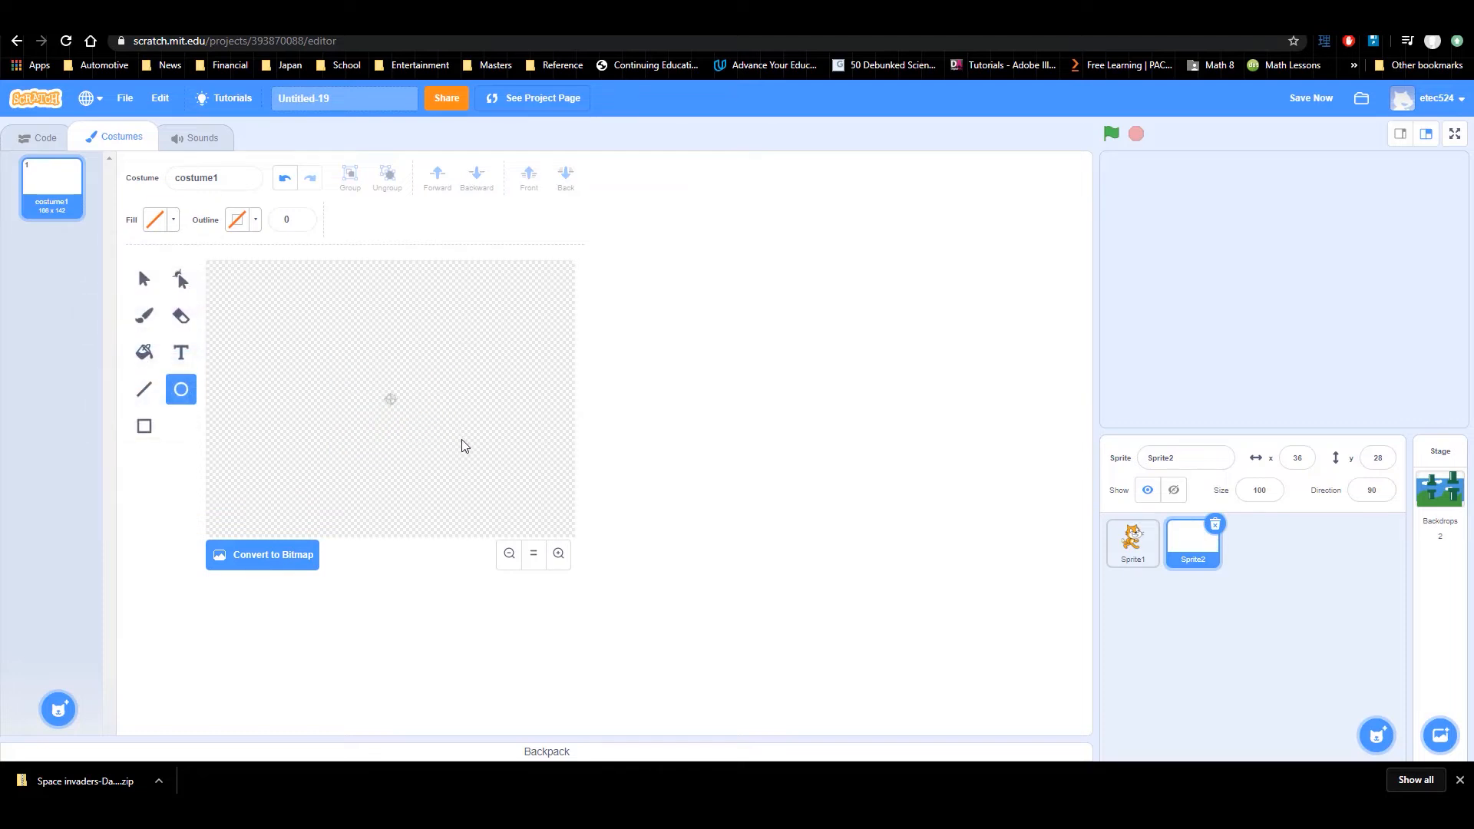
Step: Give the unfilled ellipse a black outline with a width of 6
left_click(143, 279)
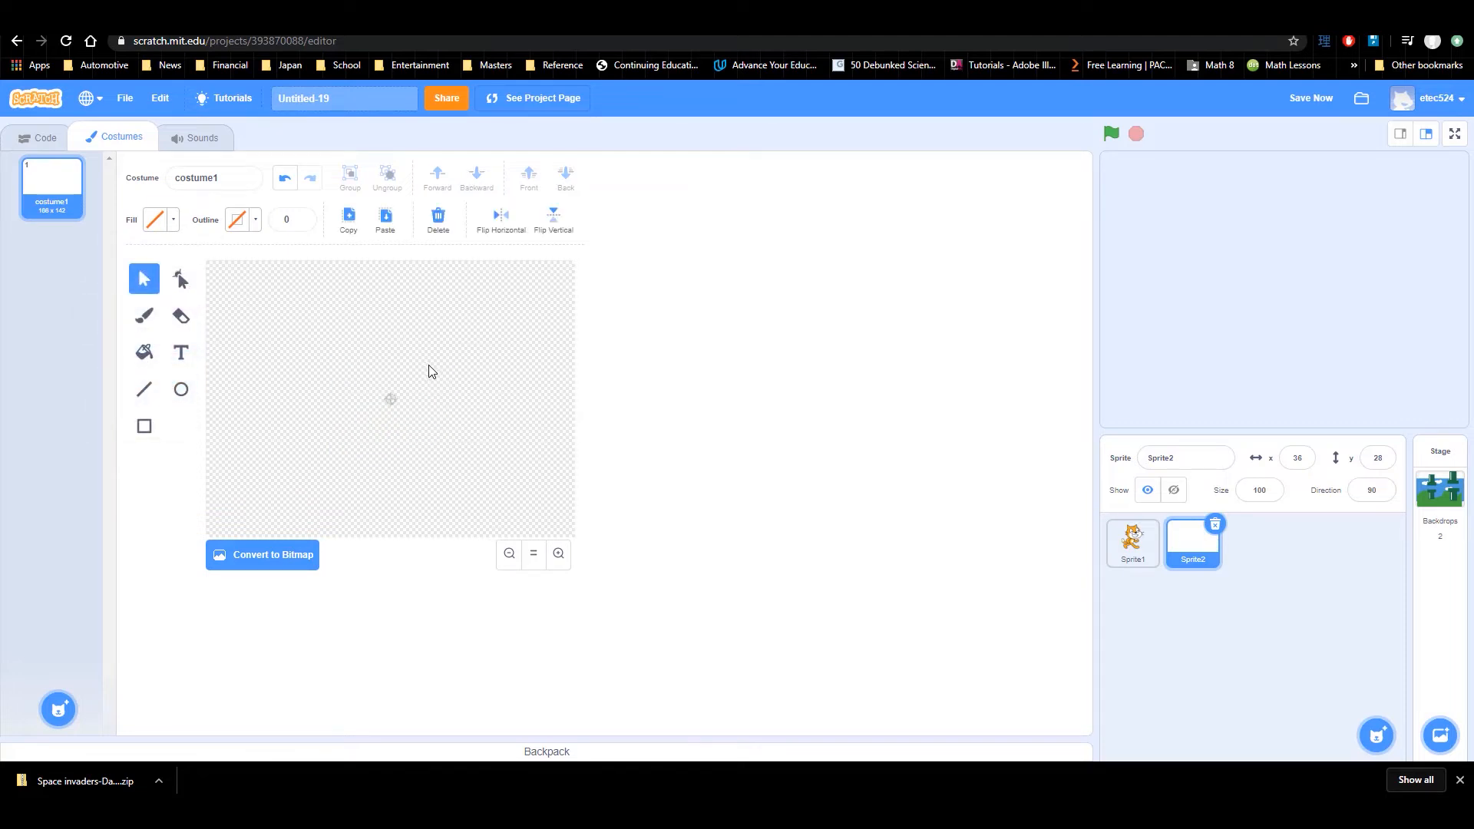
left_click(431, 370)
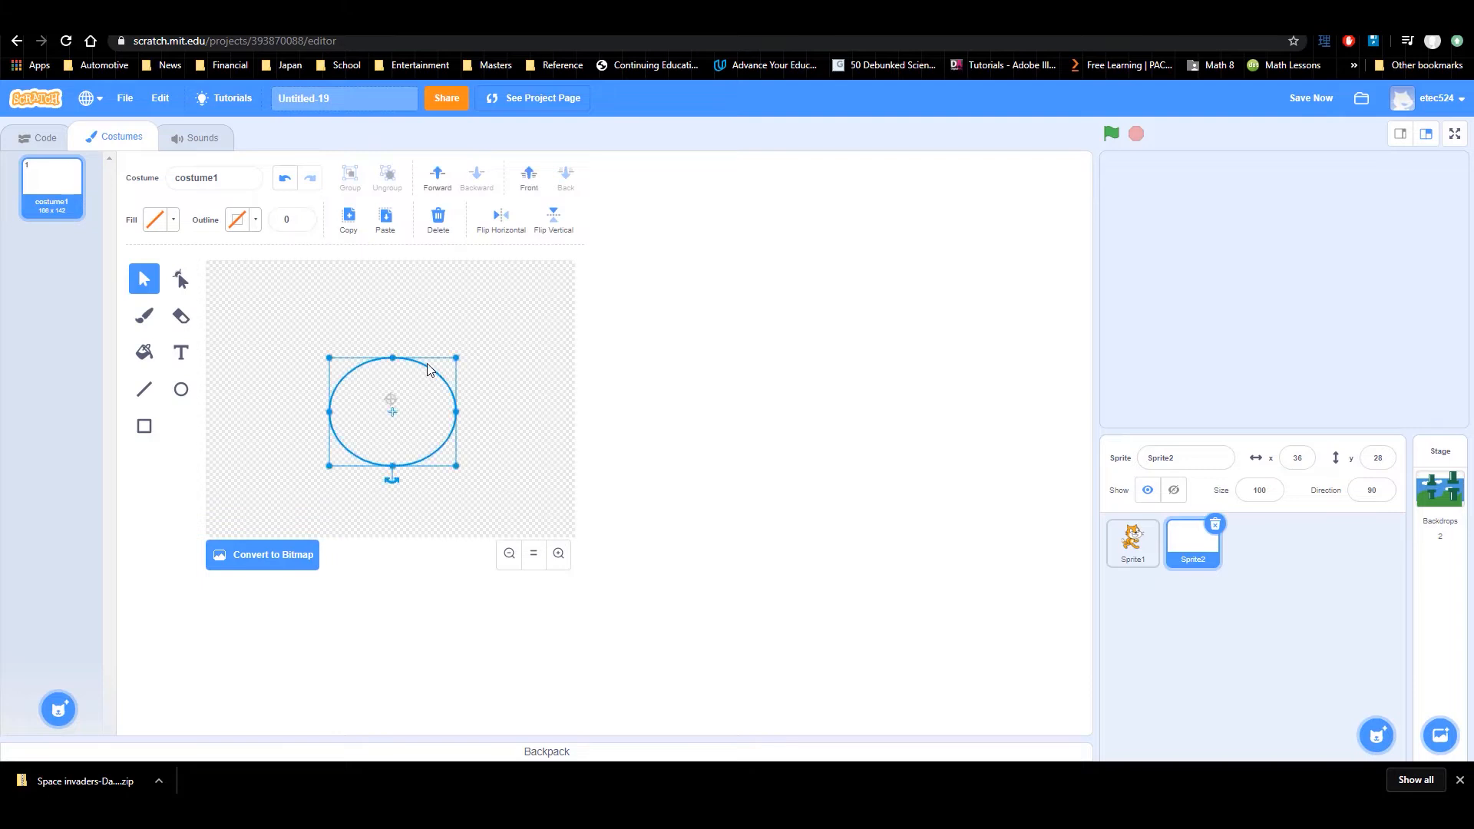
left_click(253, 220)
left_click_drag(200, 372, 170, 372)
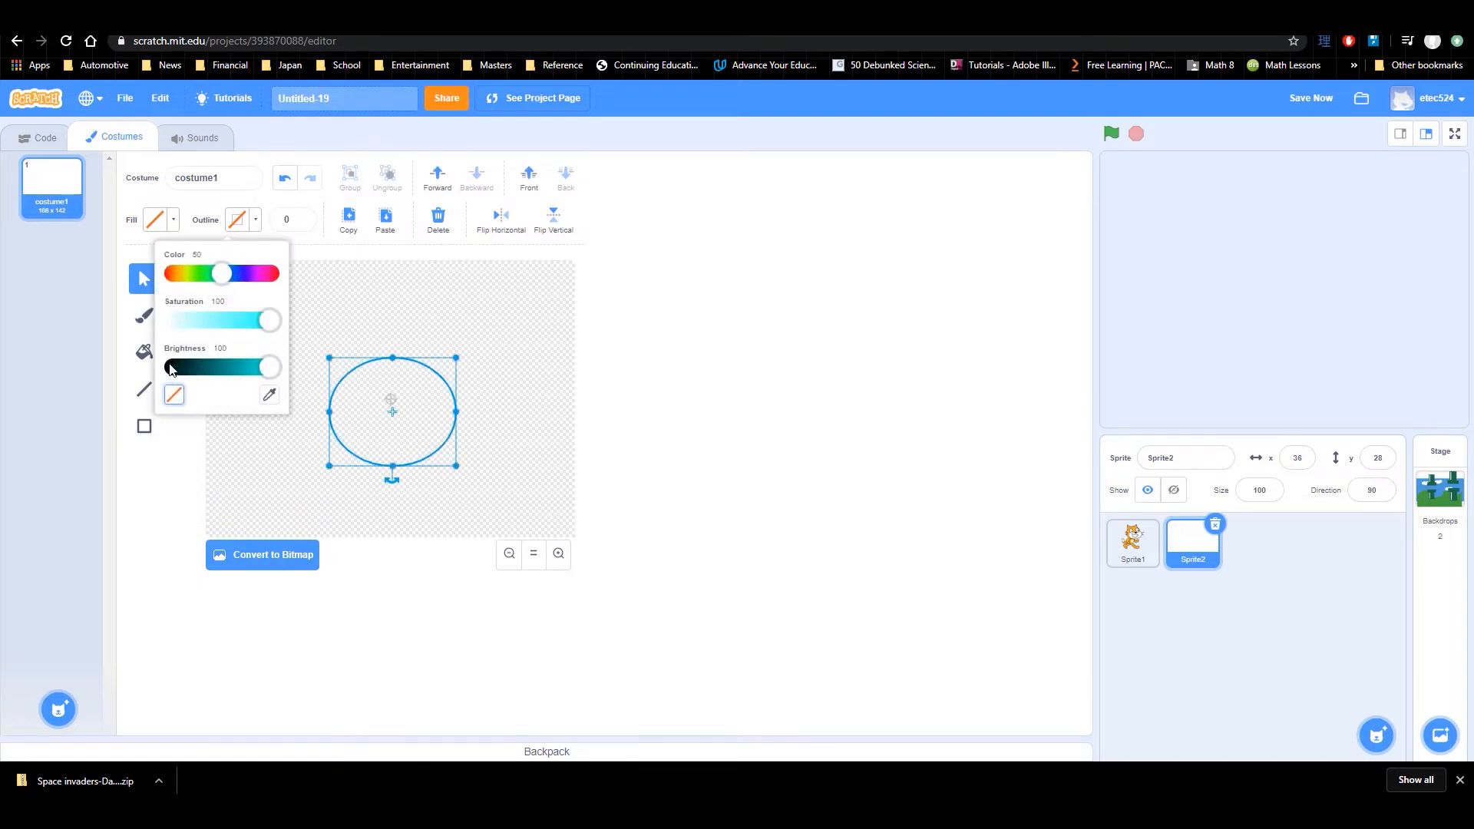
left_click(350, 284)
triple_click(302, 218)
double_click(302, 218)
left_click(405, 364)
left_click(302, 220)
triple_click(302, 218)
Step: Resize the outlined ellipse to about 162 by 137 and centre it on the canvas's origin marker
left_click(524, 324)
mouse_move(430, 374)
left_mouse_down()
mouse_move(428, 353)
mouse_move(436, 386)
mouse_move(427, 354)
left_mouse_up()
left_click_drag(453, 453, 391, 401)
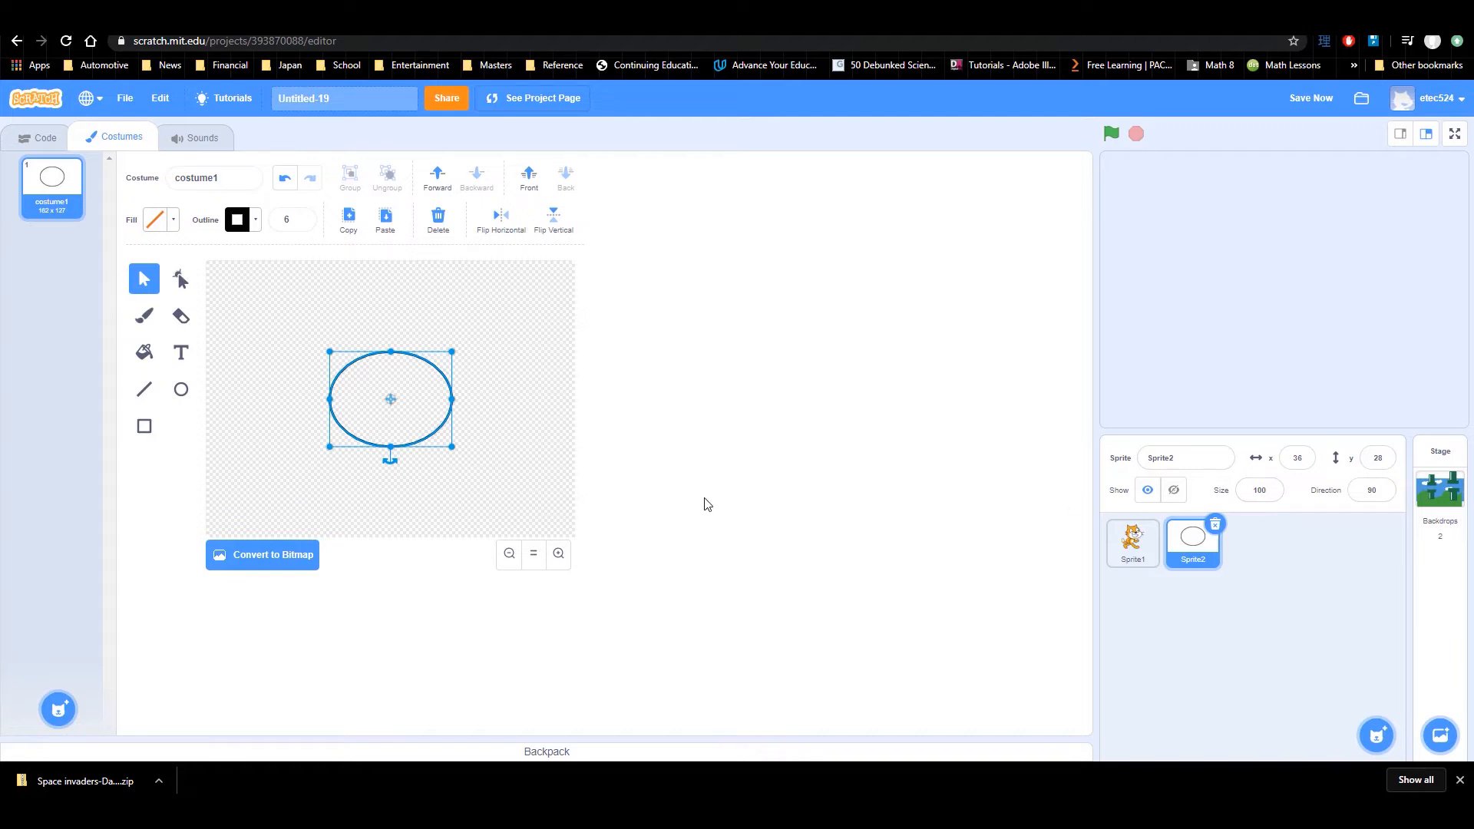
Step: Check the two bird costume pictures in the ScratchChallenges04 Word document and return to the Scratch editor
mouse_move(546, 826)
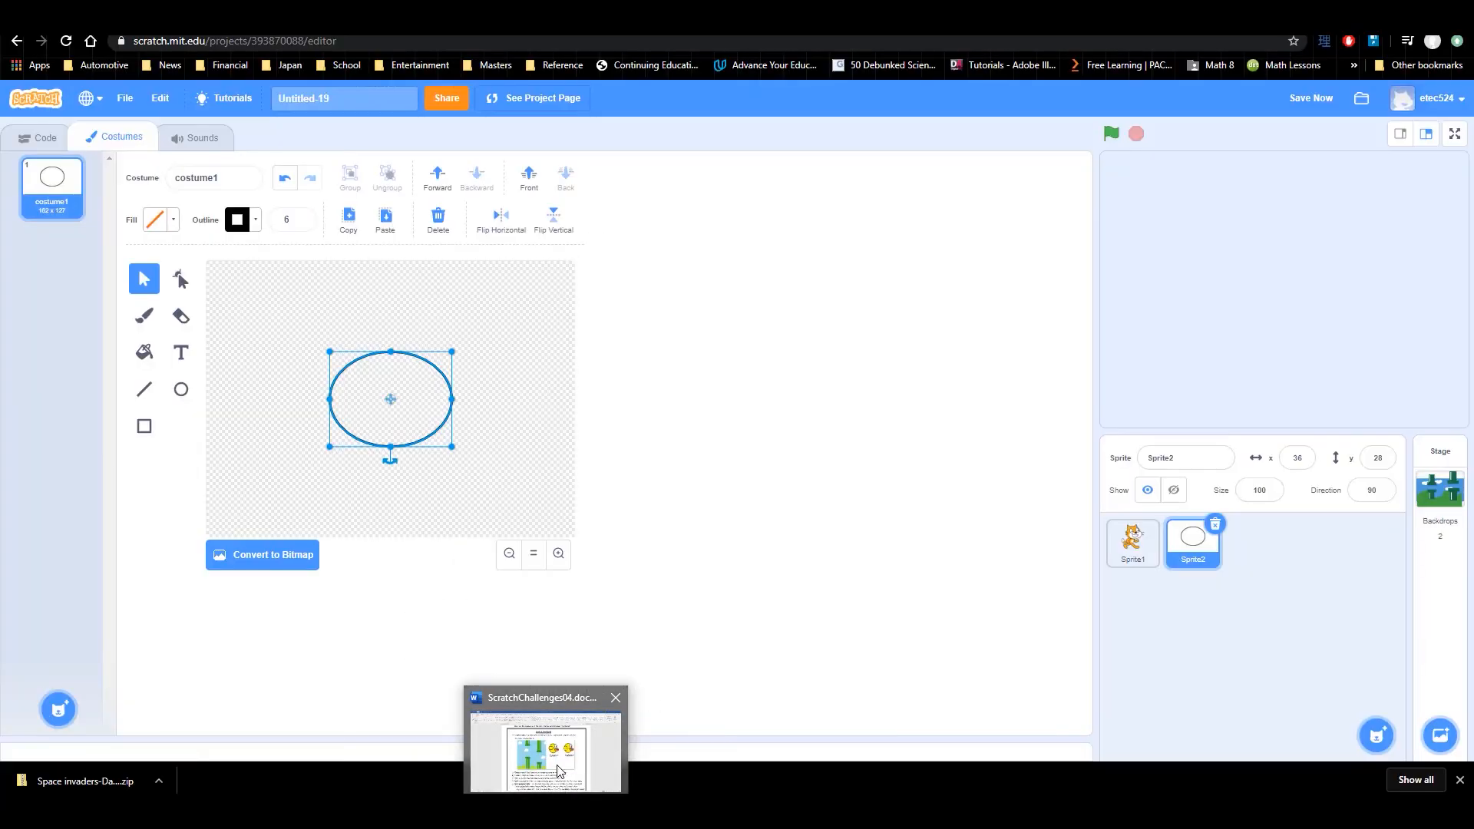
left_click(559, 771)
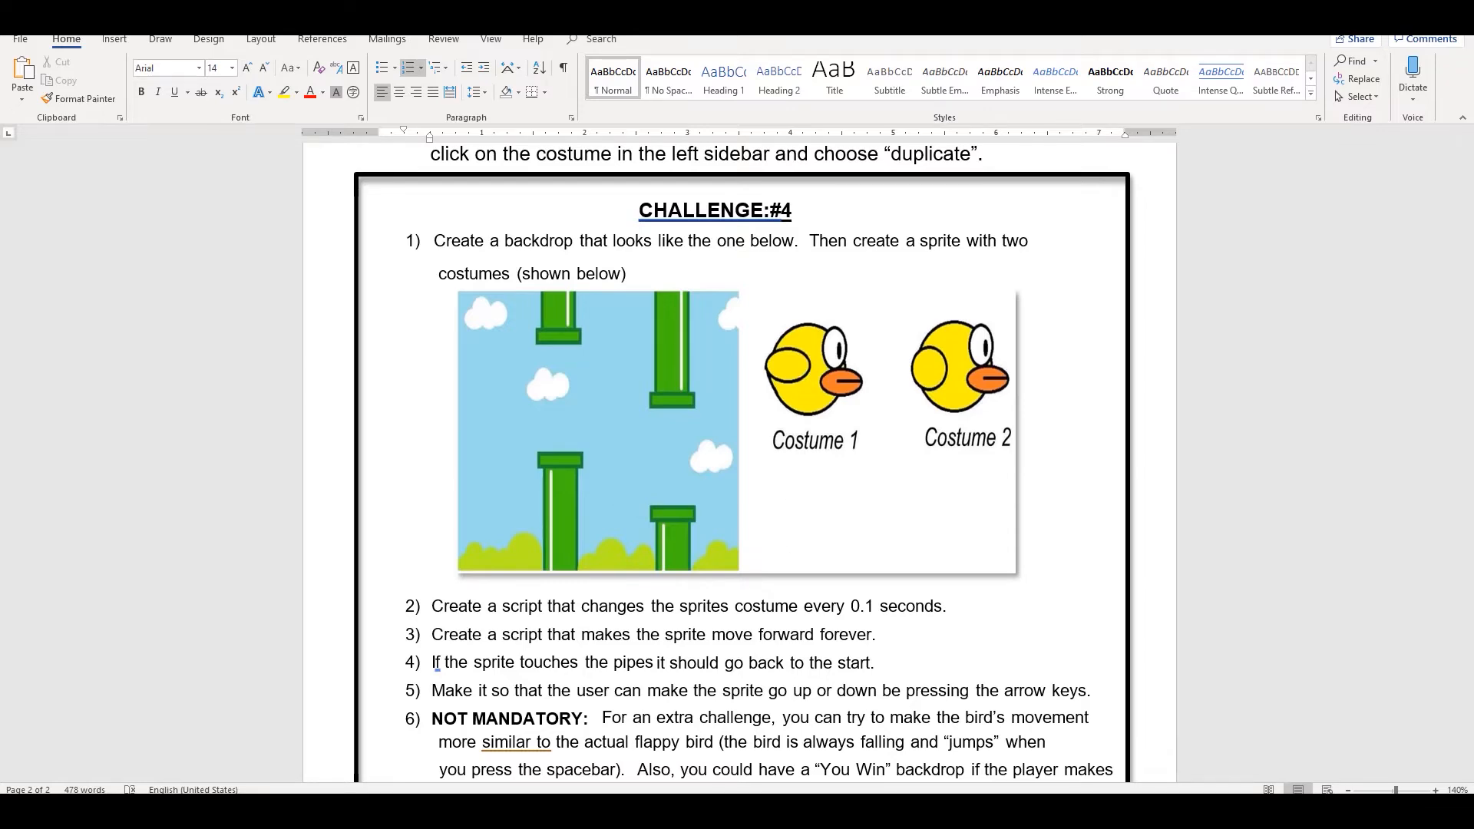
left_click(391, 772)
Step: Fill the bird's body ellipse with yellow
left_click(173, 221)
left_click(192, 343)
left_click(270, 302)
Step: Use smaller copies of the body ellipse for a yellow wing on its left side and an orange beak over its right edge
left_click(371, 397)
key("ctrl+c")
key("ctrl+v")
left_click_drag(460, 455, 474, 413)
left_click(174, 221)
left_click(102, 300)
left_click(427, 295)
Step: Draw a small circle for the eye at the body's upper right and fill it white
left_click(182, 390)
left_click_drag(427, 335, 461, 368)
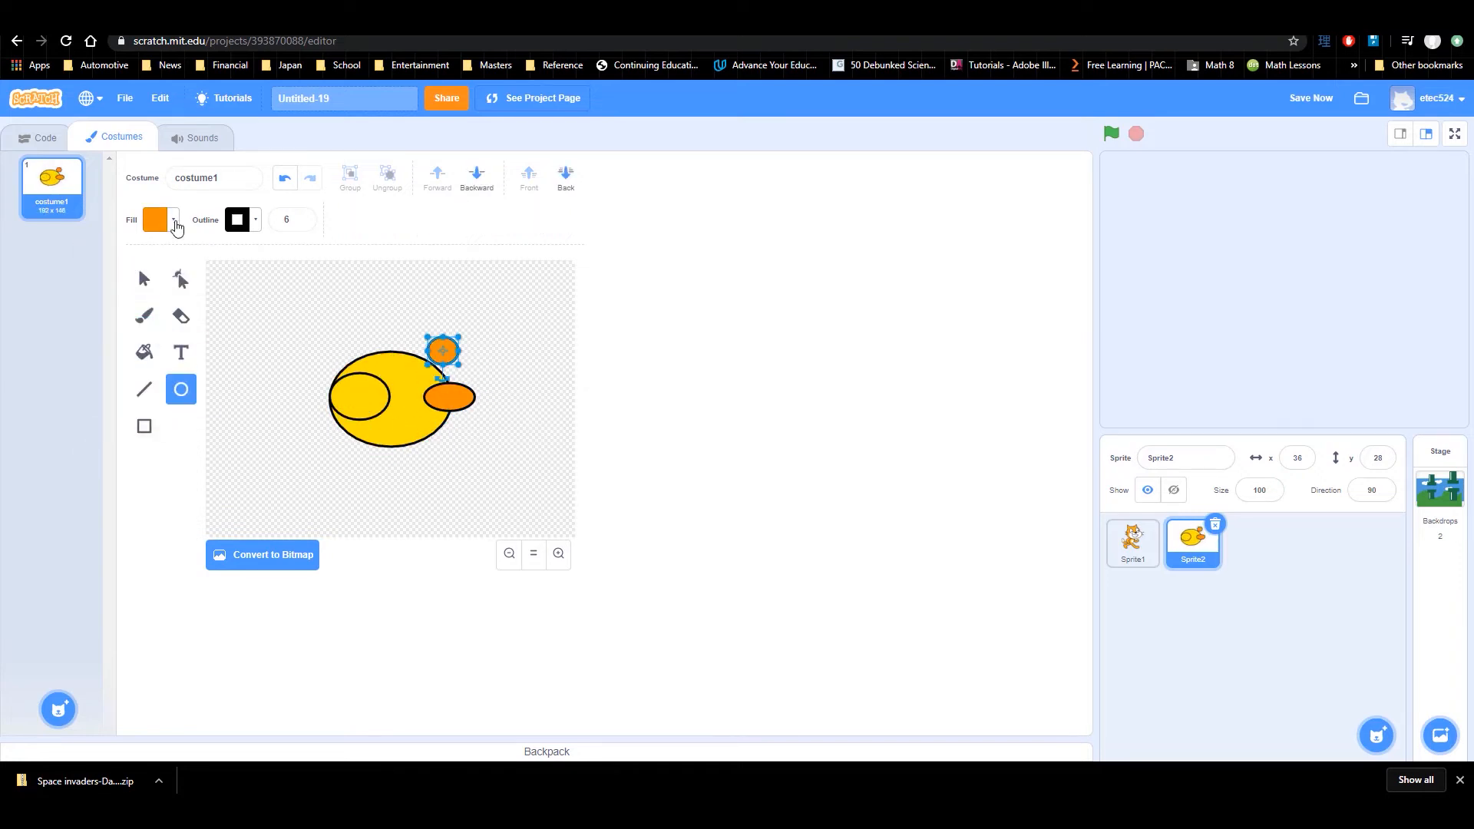
left_click(173, 220)
left_click_drag(192, 319, 96, 319)
left_click(156, 230)
Step: Draw a small black-filled ellipse as the pupil and place it inside the white eye
mouse_move(358, 308)
left_mouse_down()
mouse_move(385, 353)
mouse_move(380, 323)
left_mouse_up()
left_click(174, 220)
left_click_drag(192, 358, 96, 358)
mouse_move(372, 310)
left_mouse_down()
mouse_move(455, 367)
mouse_move(401, 364)
left_mouse_up()
left_click(143, 279)
Step: Shape the pupil into an upright oval and draw a short horizontal black mouth line on the beak's right half
left_click(558, 554)
left_click(509, 554)
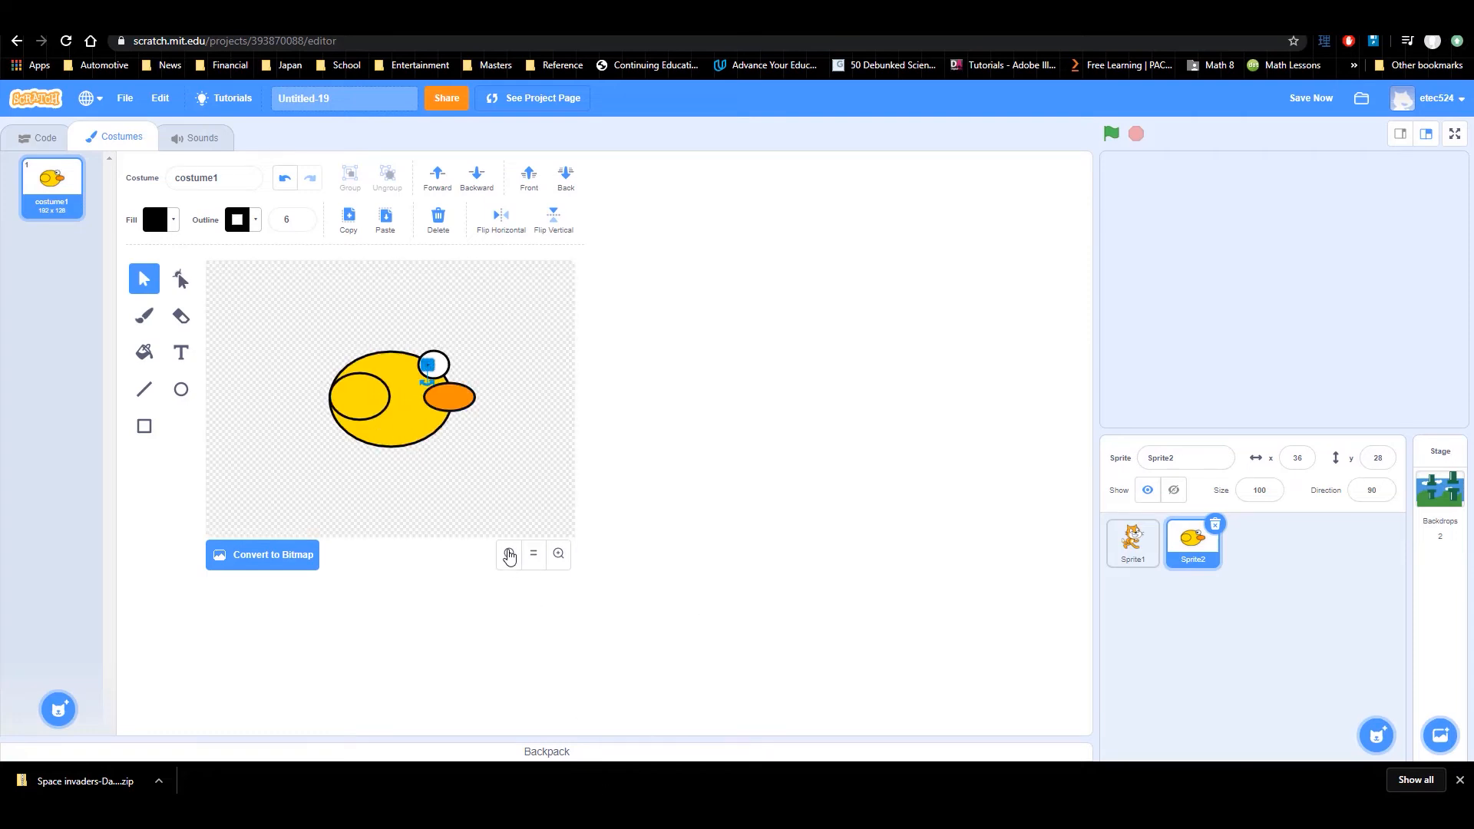
scroll(441, 368, "up", 3)
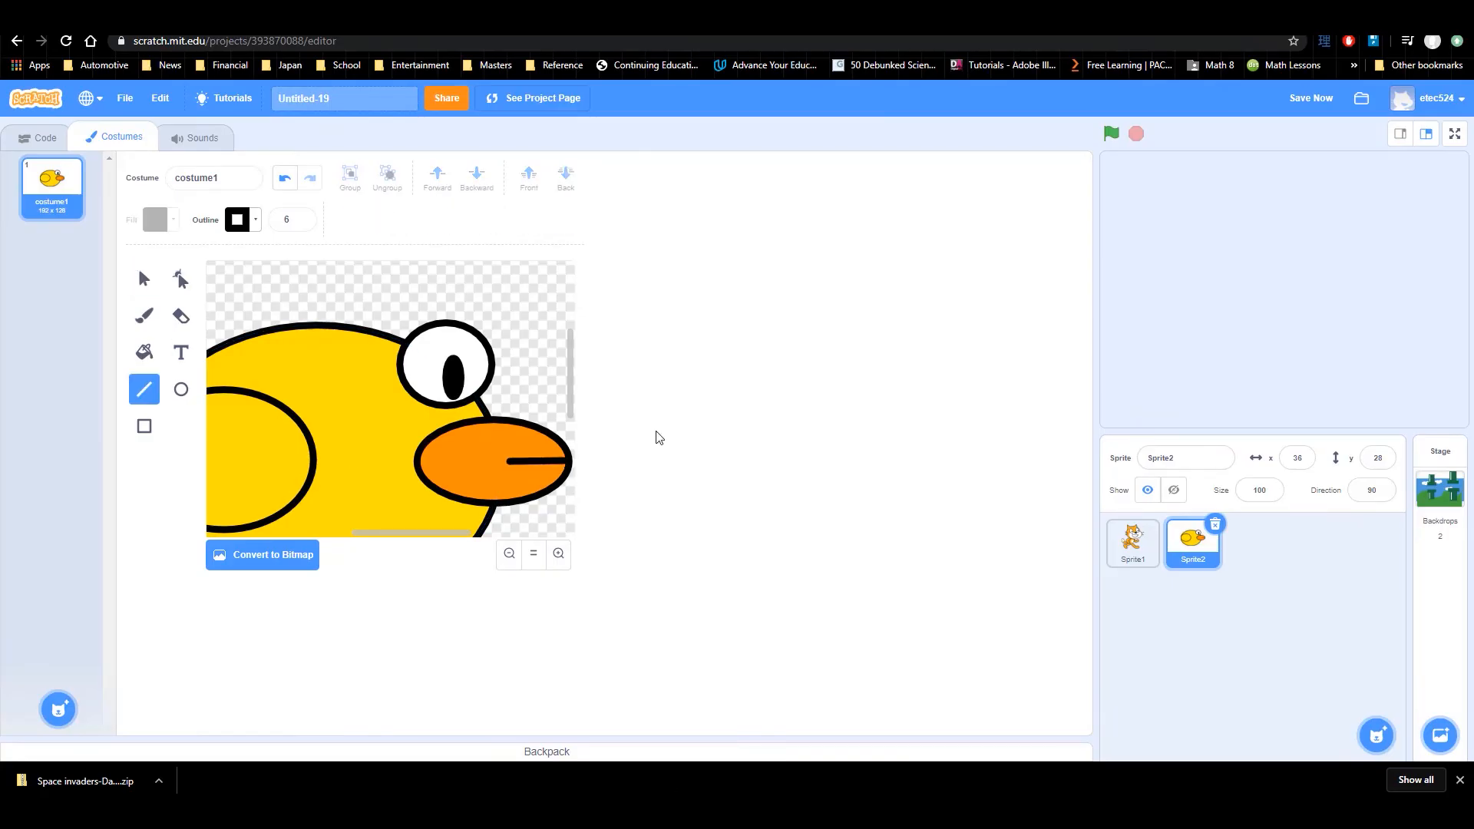
scroll(458, 444, "down", 3)
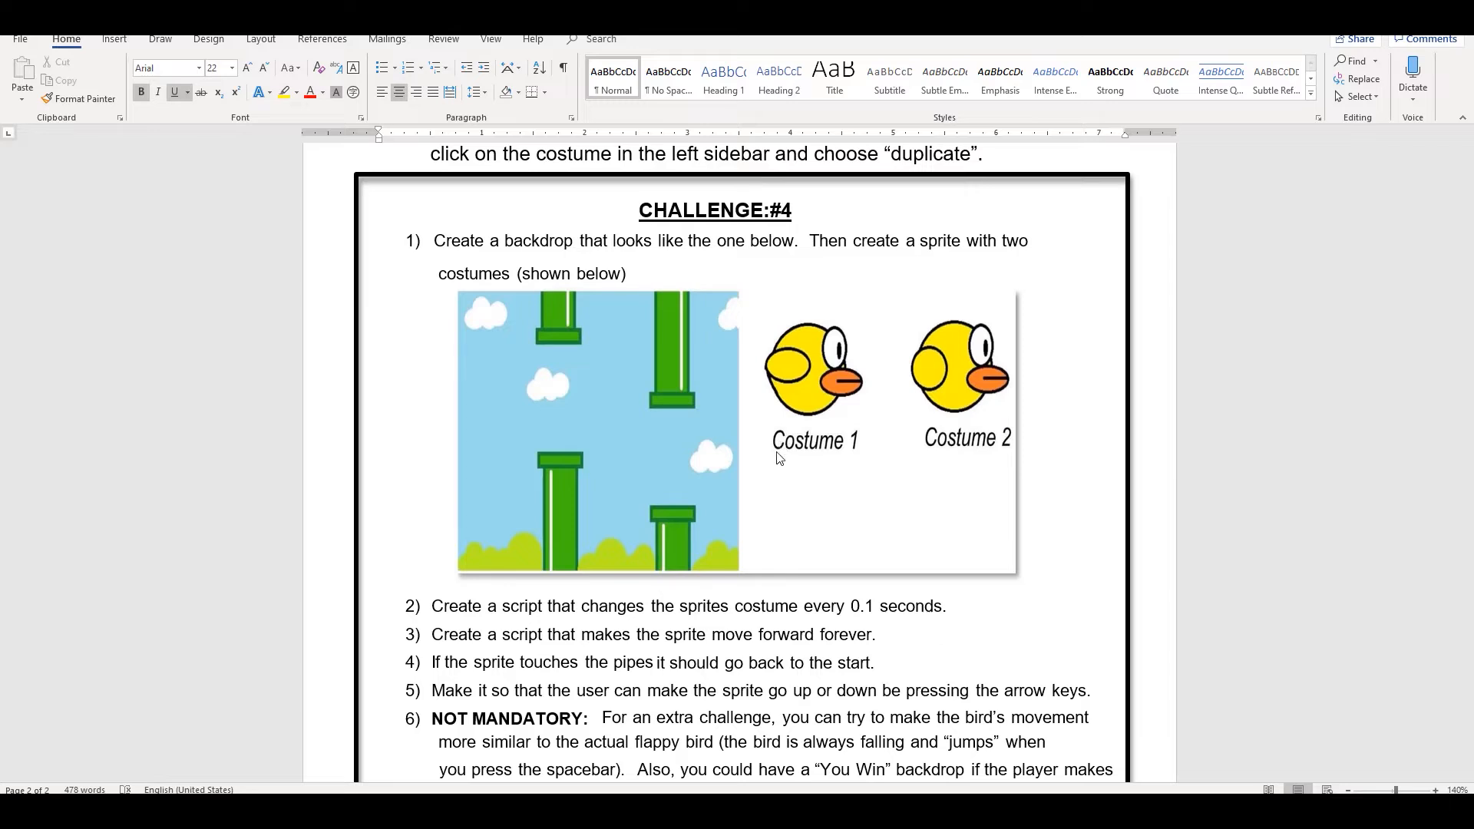
Step: Review the SPRITES notes and the Challenge #4 tasks in the Word document
scroll(779, 468, "up", 10)
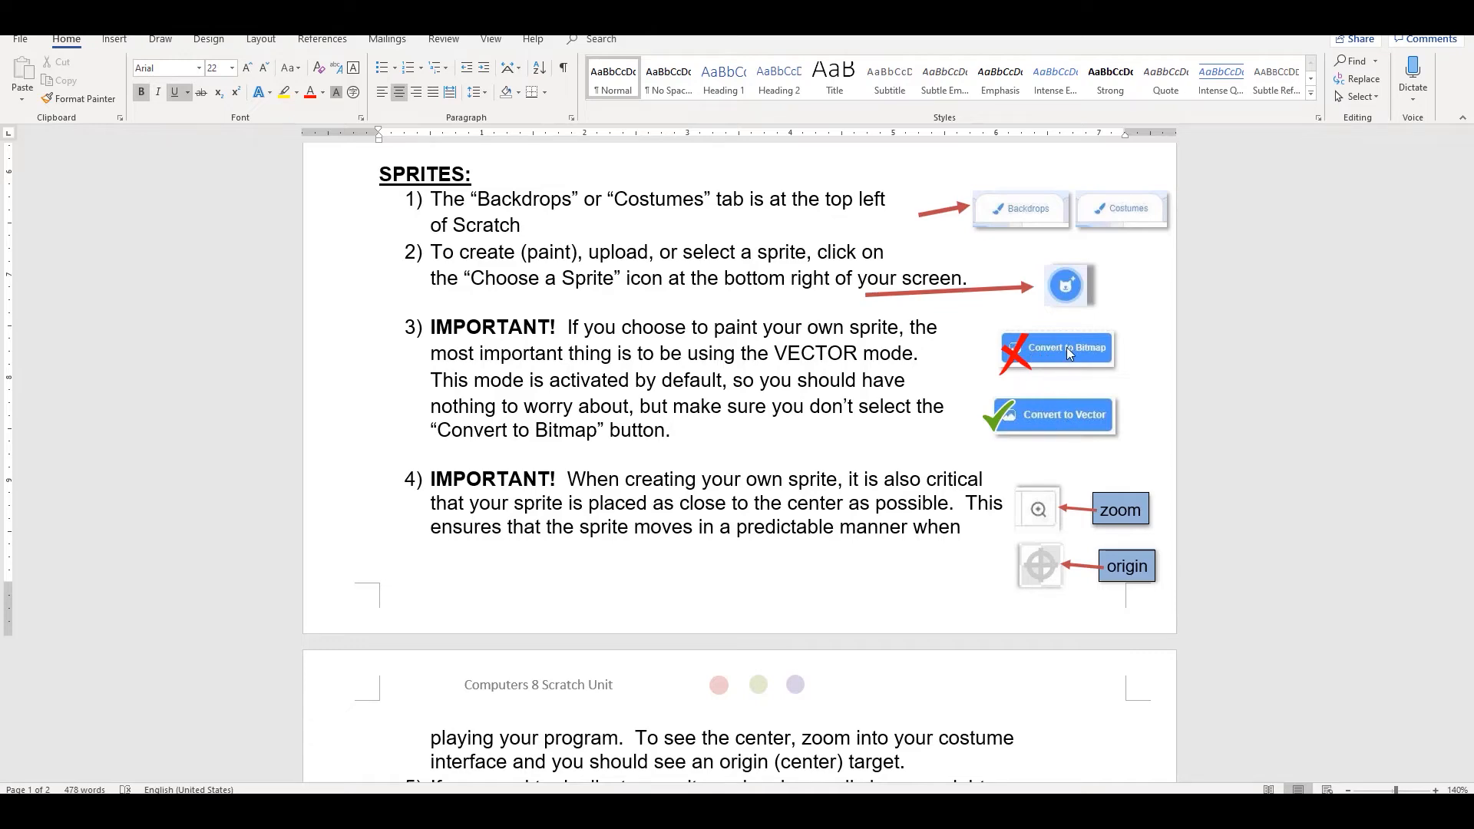
scroll(860, 522, "down", 6)
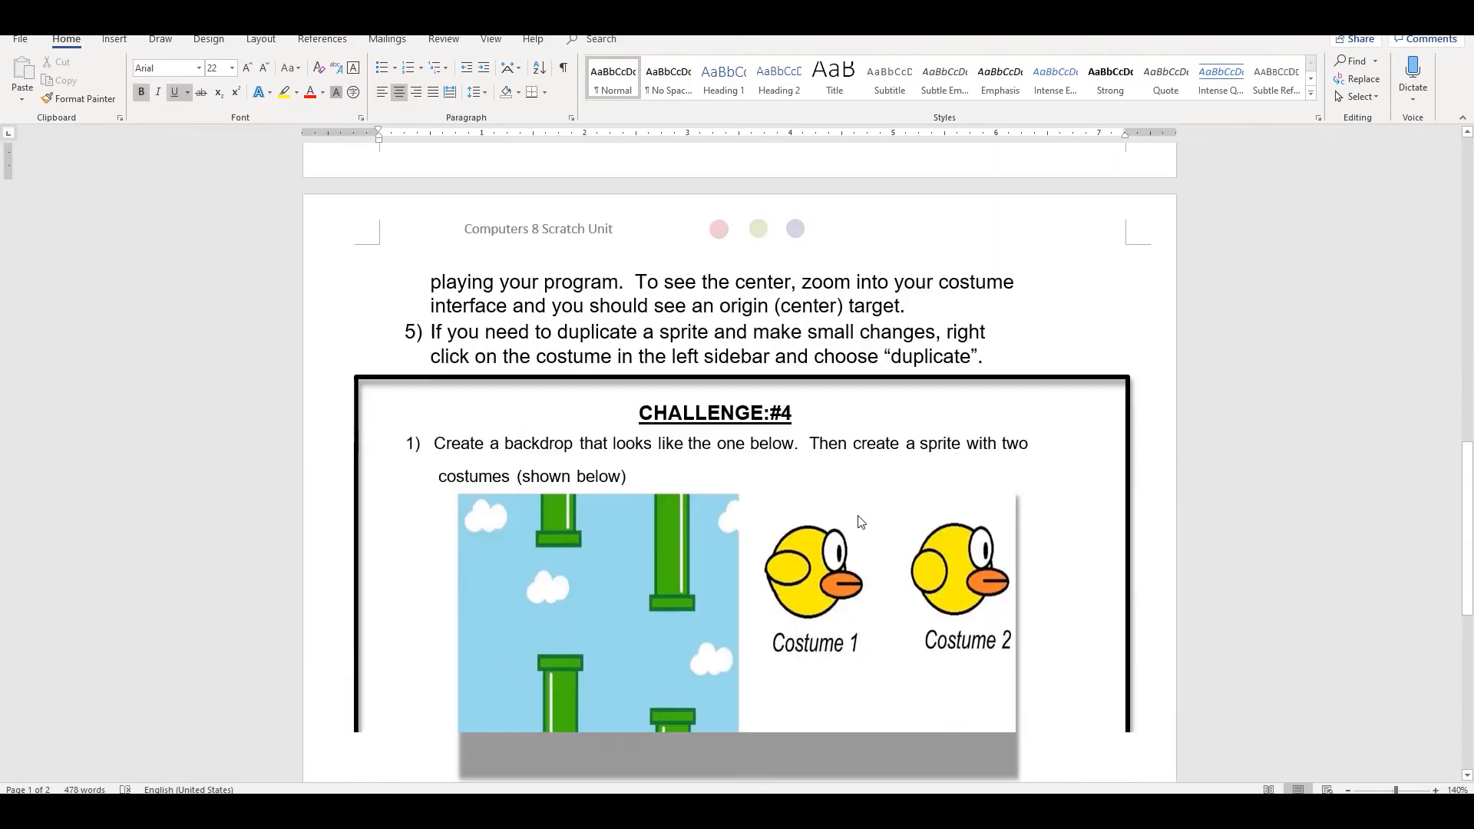
scroll(861, 522, "down", 5)
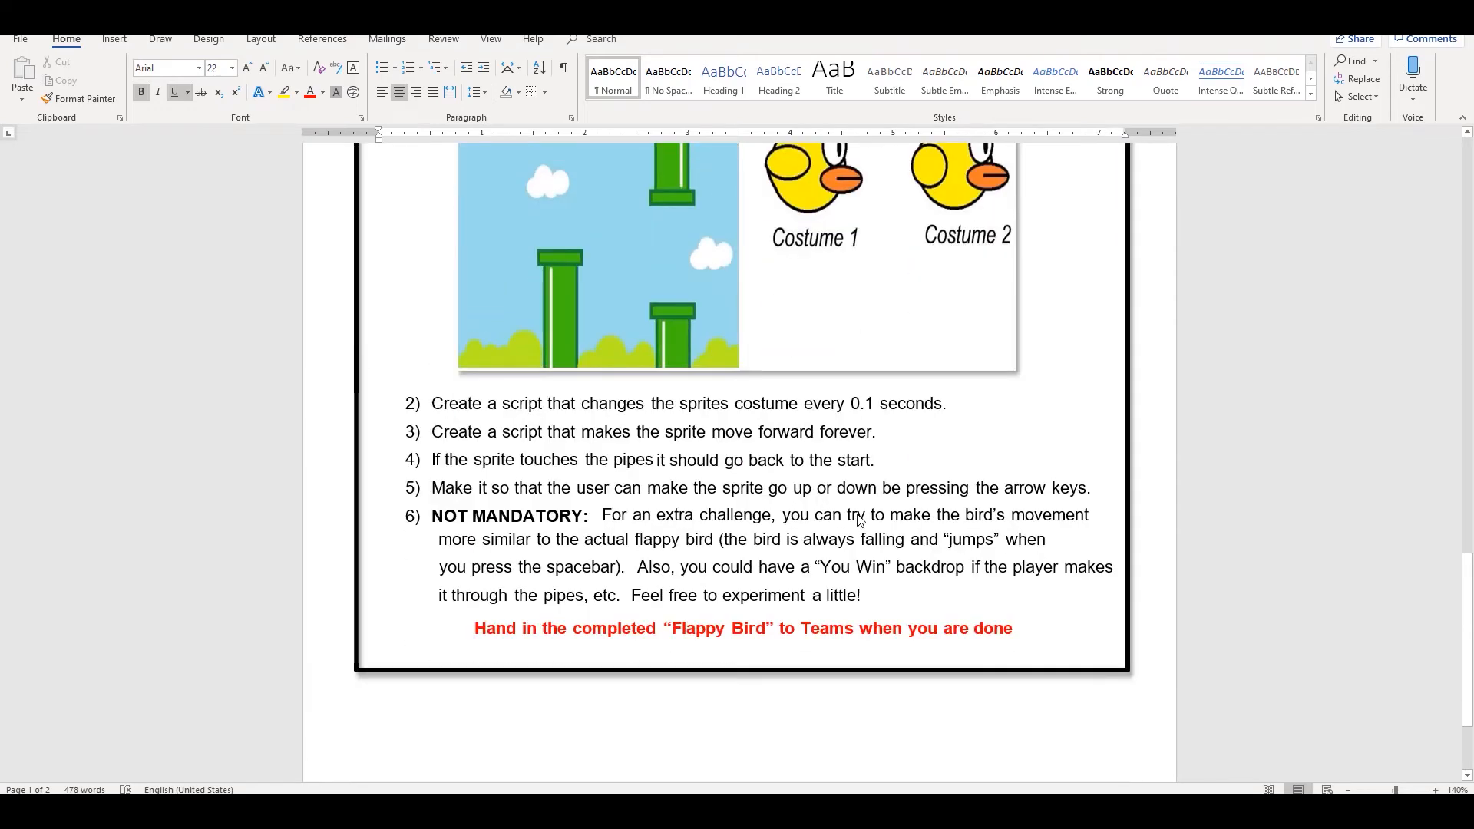